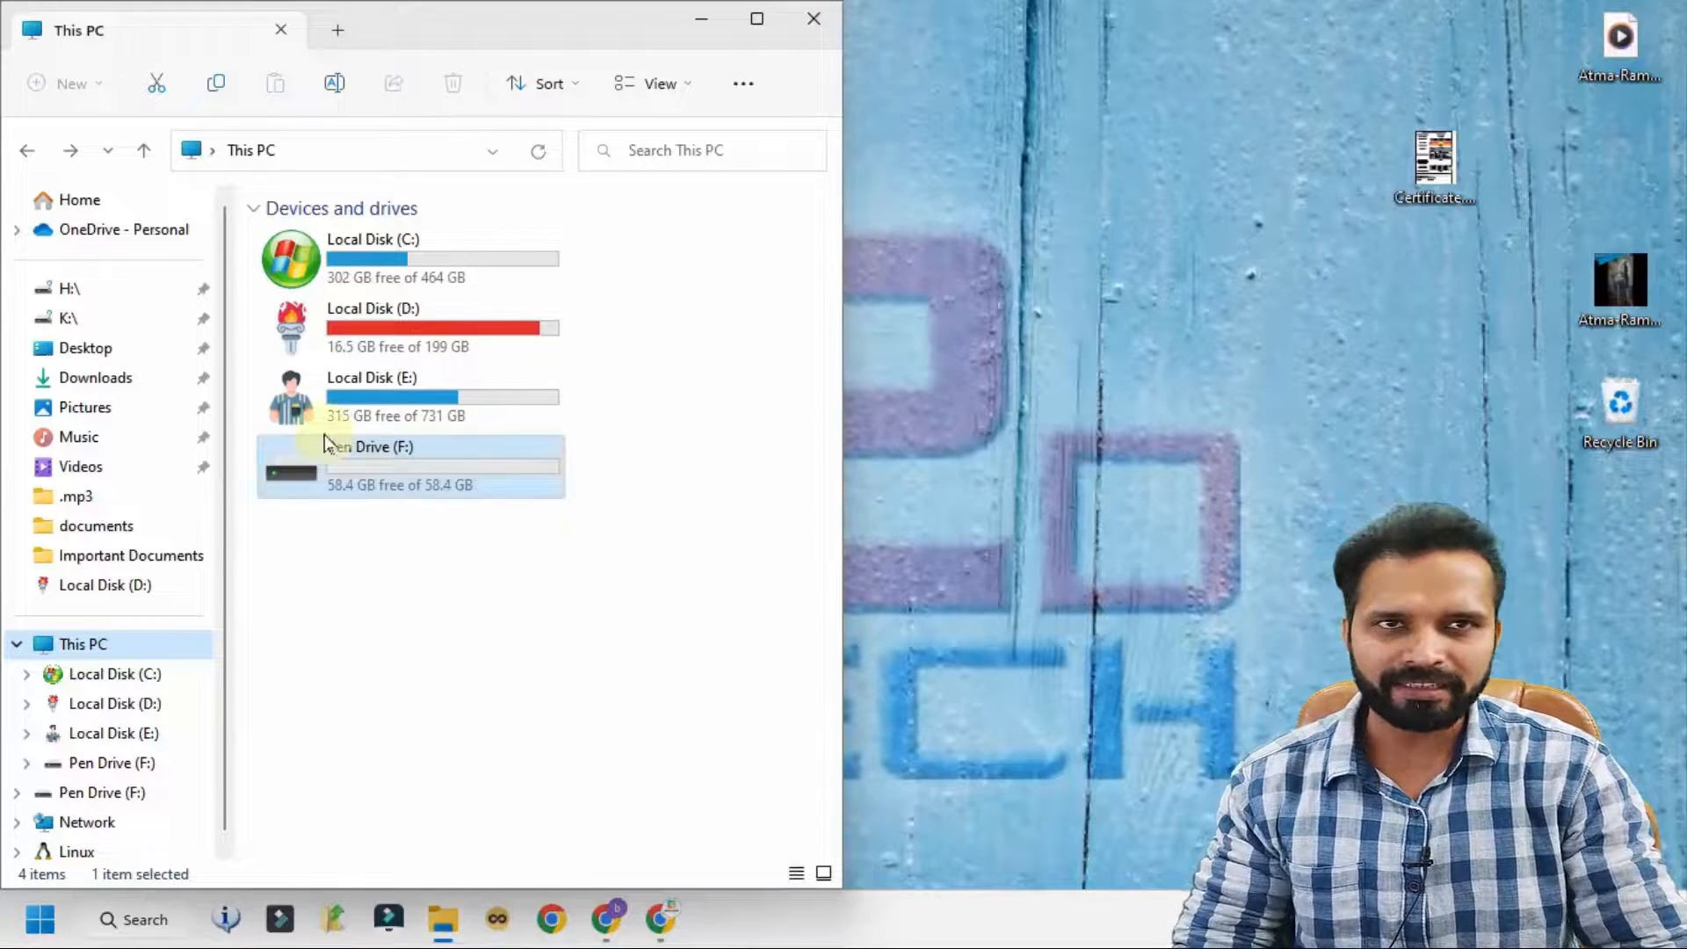
Move the Certificate PDF to a free spot on the desktop and send a copy of it to Pen Drive (F:)
left_click(434, 485)
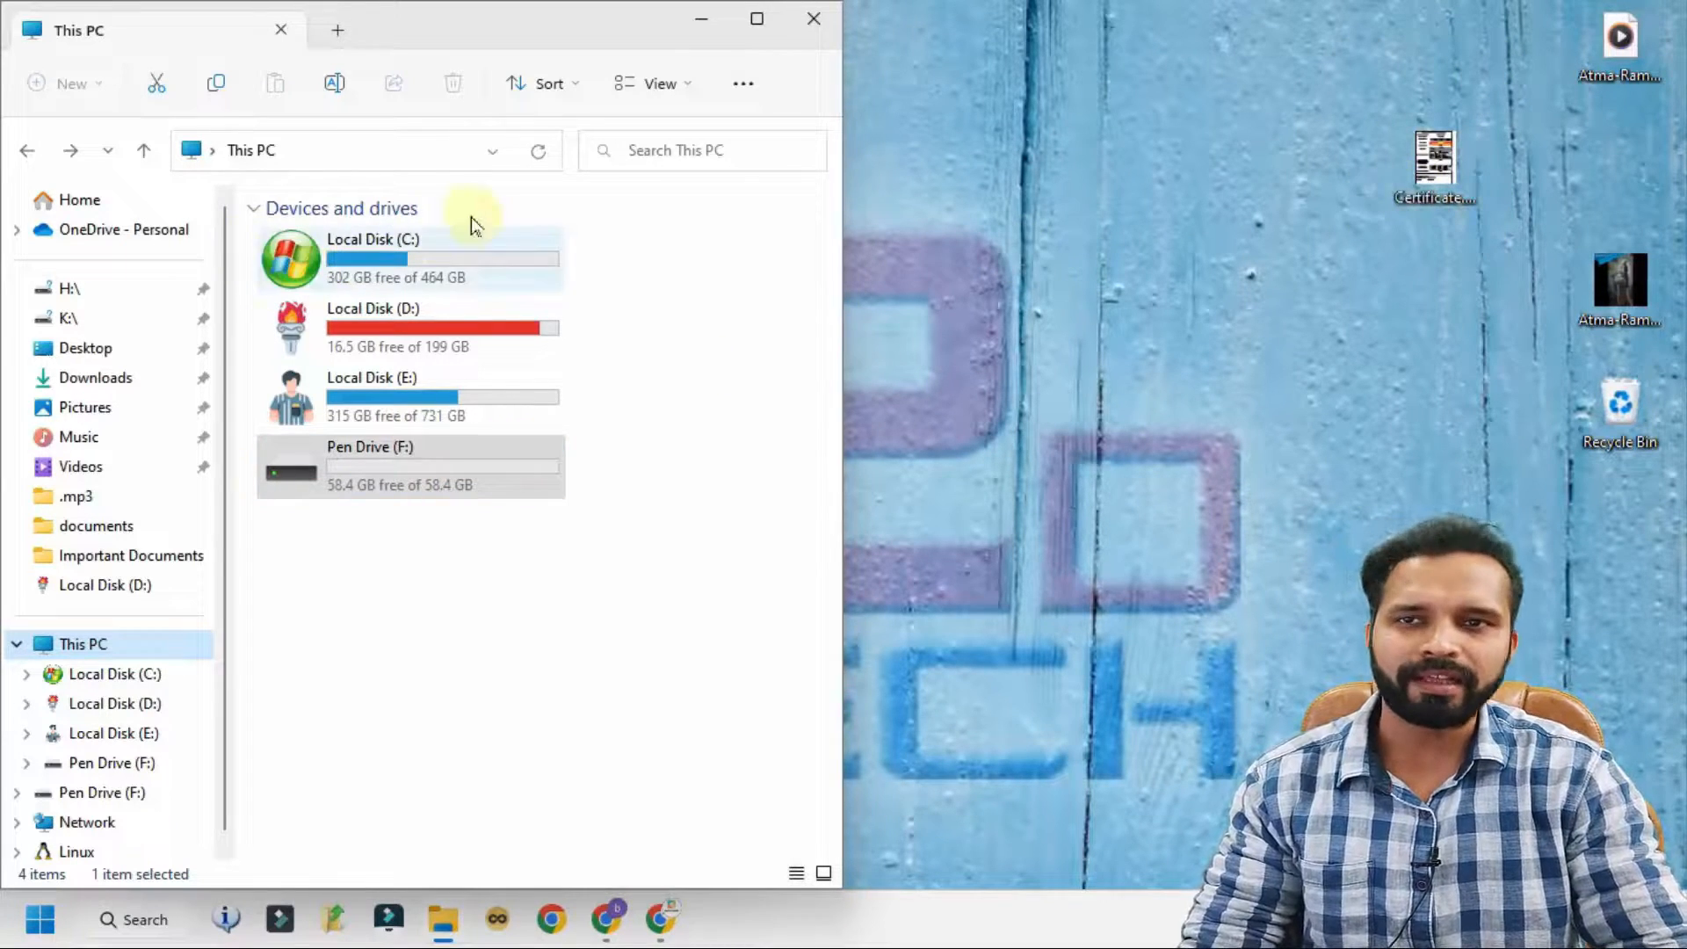
left_click_drag(1434, 162, 1243, 180)
left_click(1263, 195)
right_click(1261, 195)
left_click(1420, 522)
mouse_move(1344, 645)
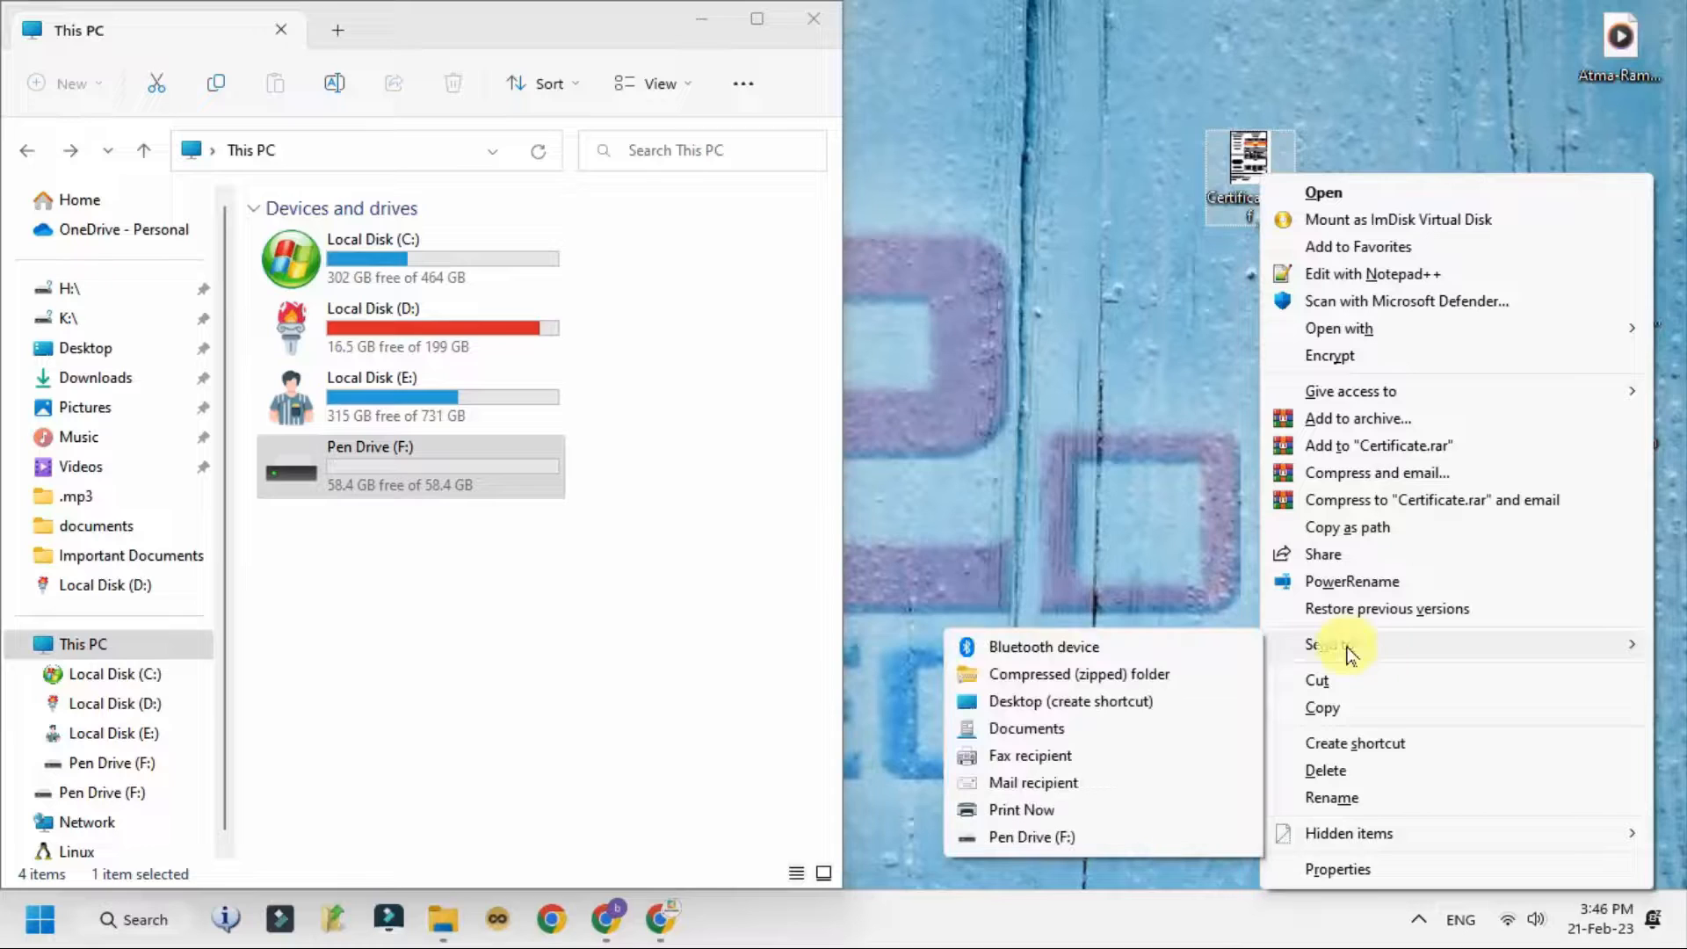
left_click(1071, 840)
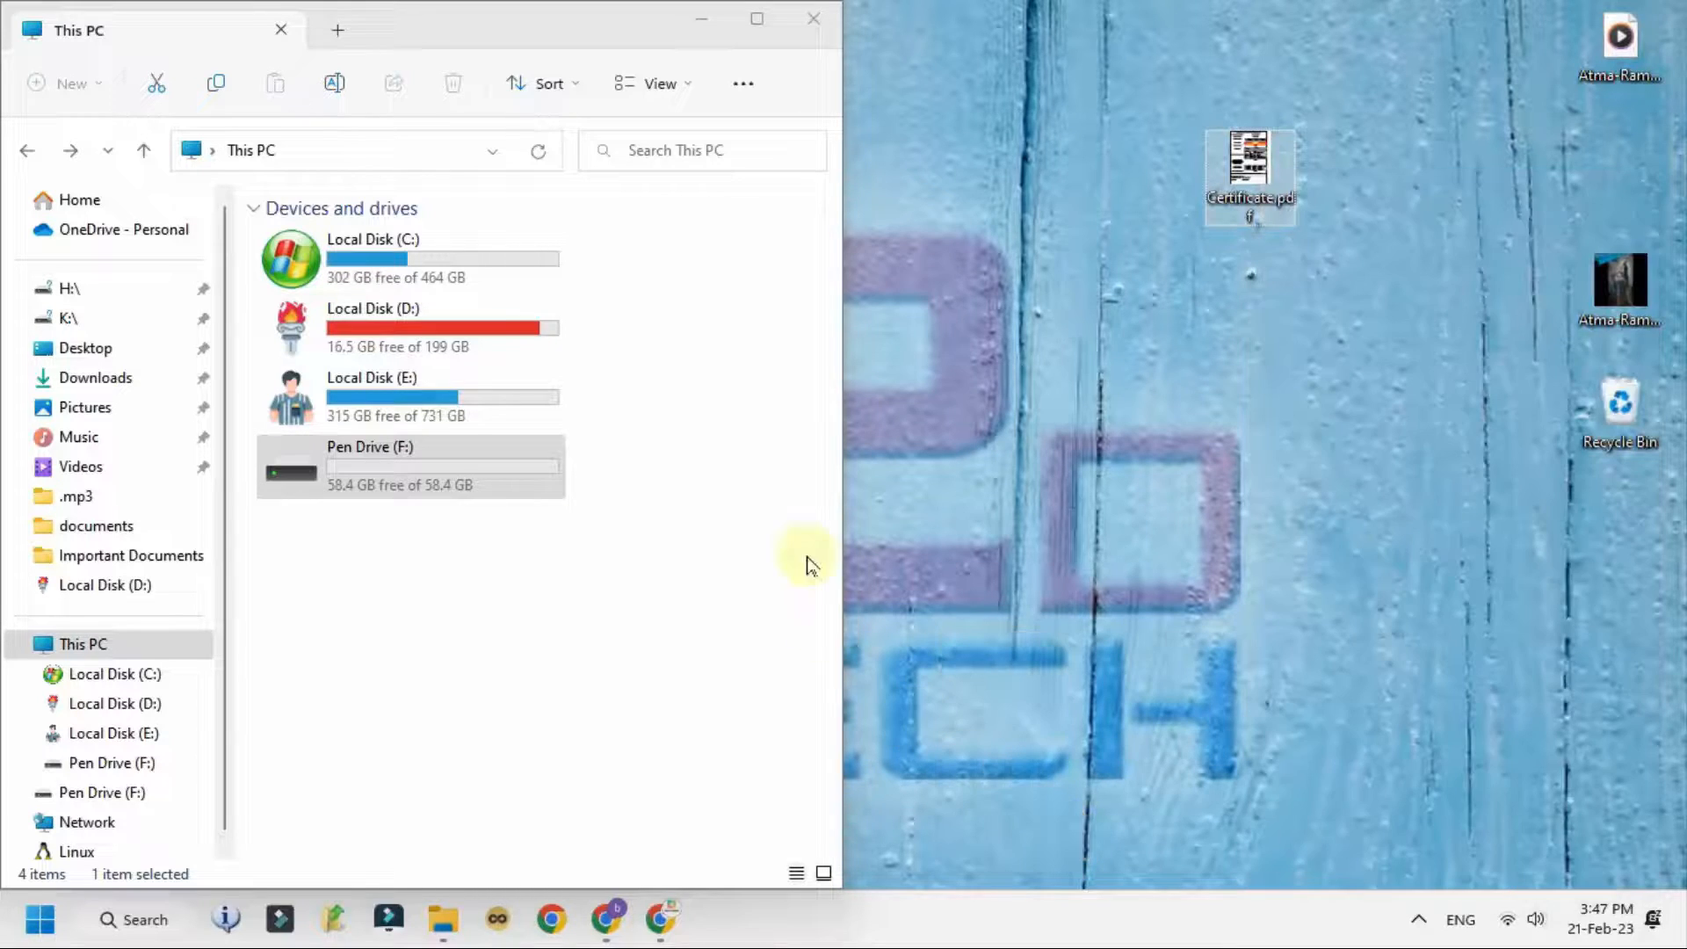
Open Pen Drive (F:) and check its files for the copied Certificate.pdf
left_click(392, 484)
double_click(398, 475)
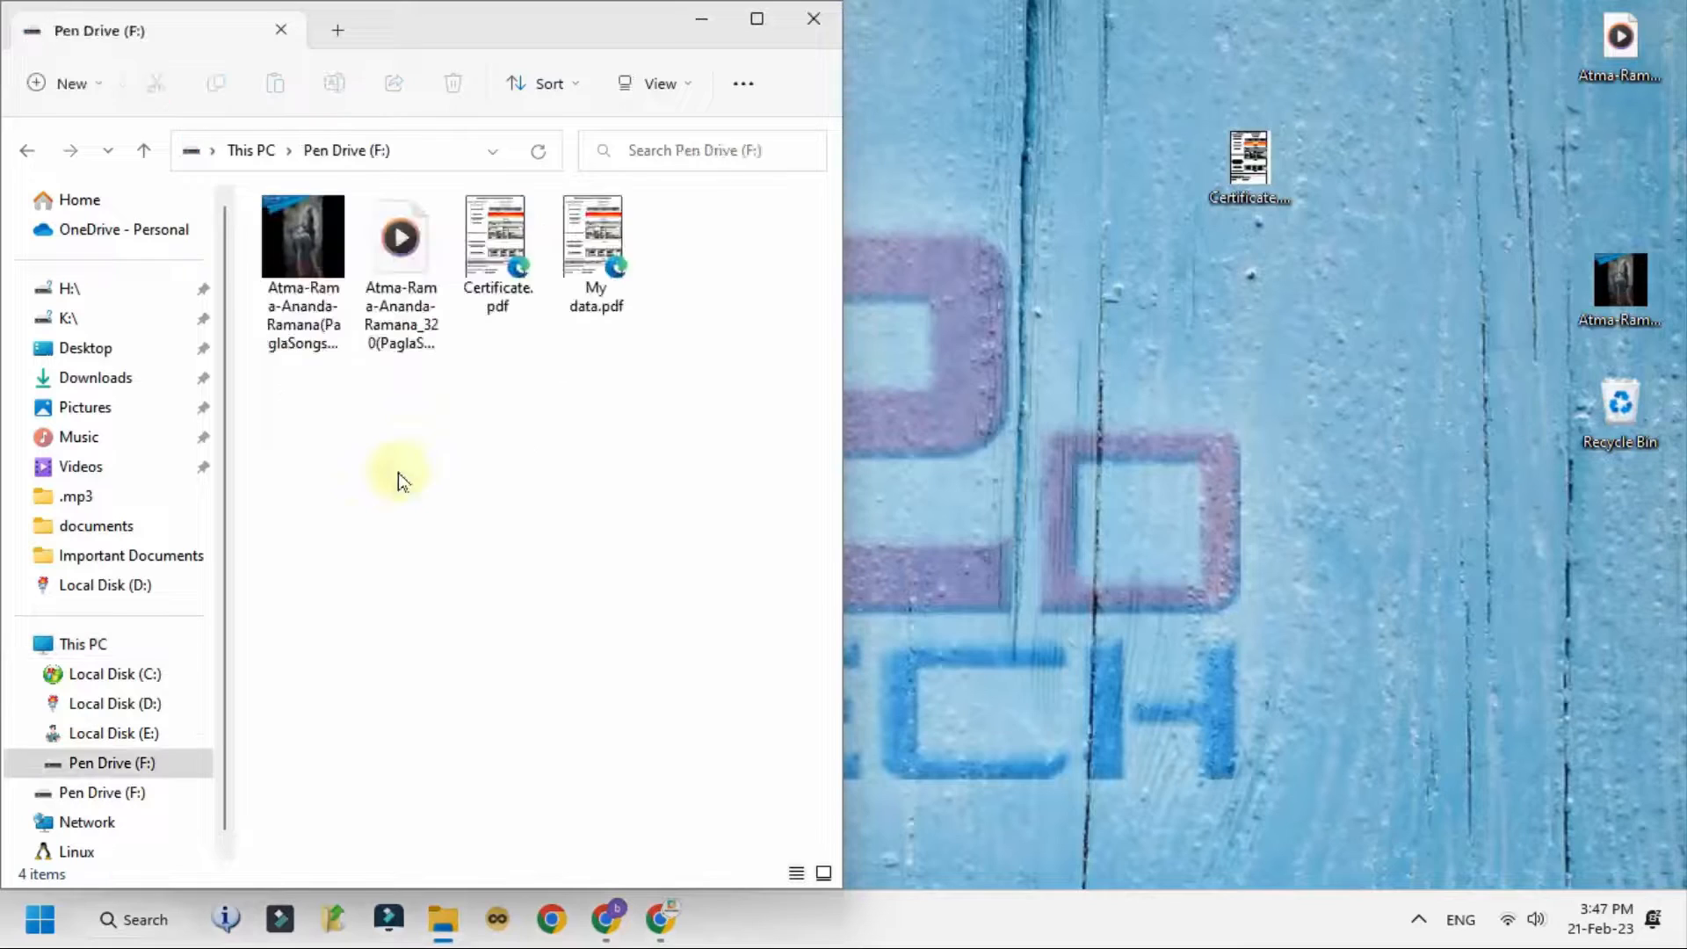
left_click(1265, 186)
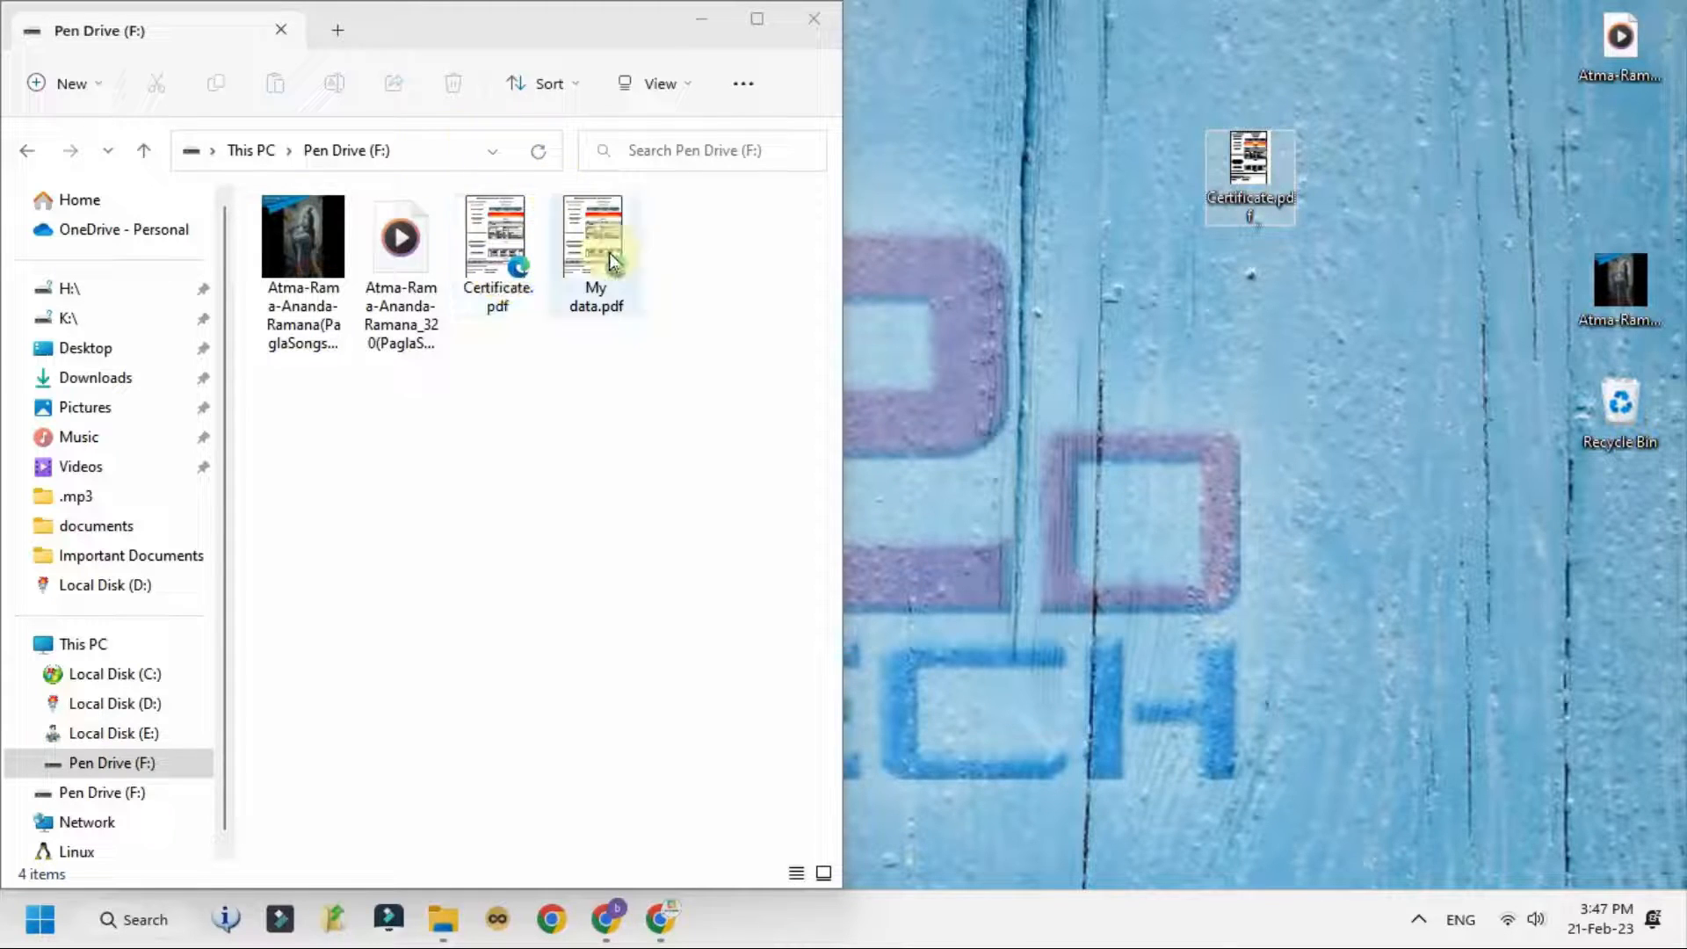
left_click_drag(707, 389, 318, 248)
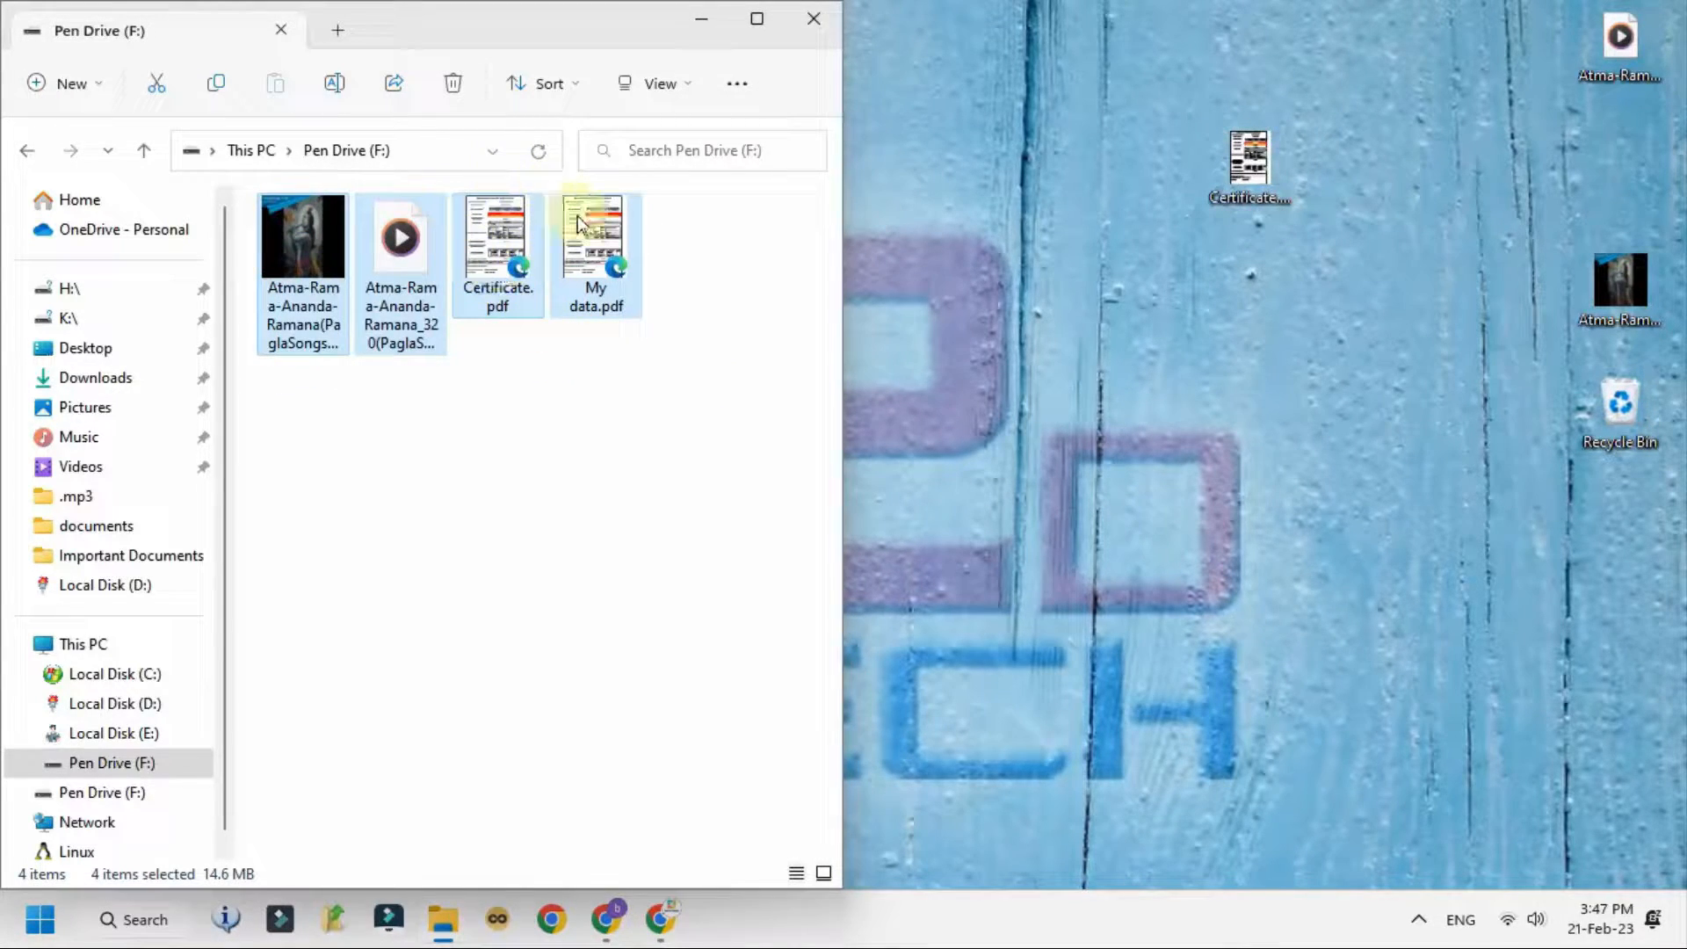
left_click(500, 425)
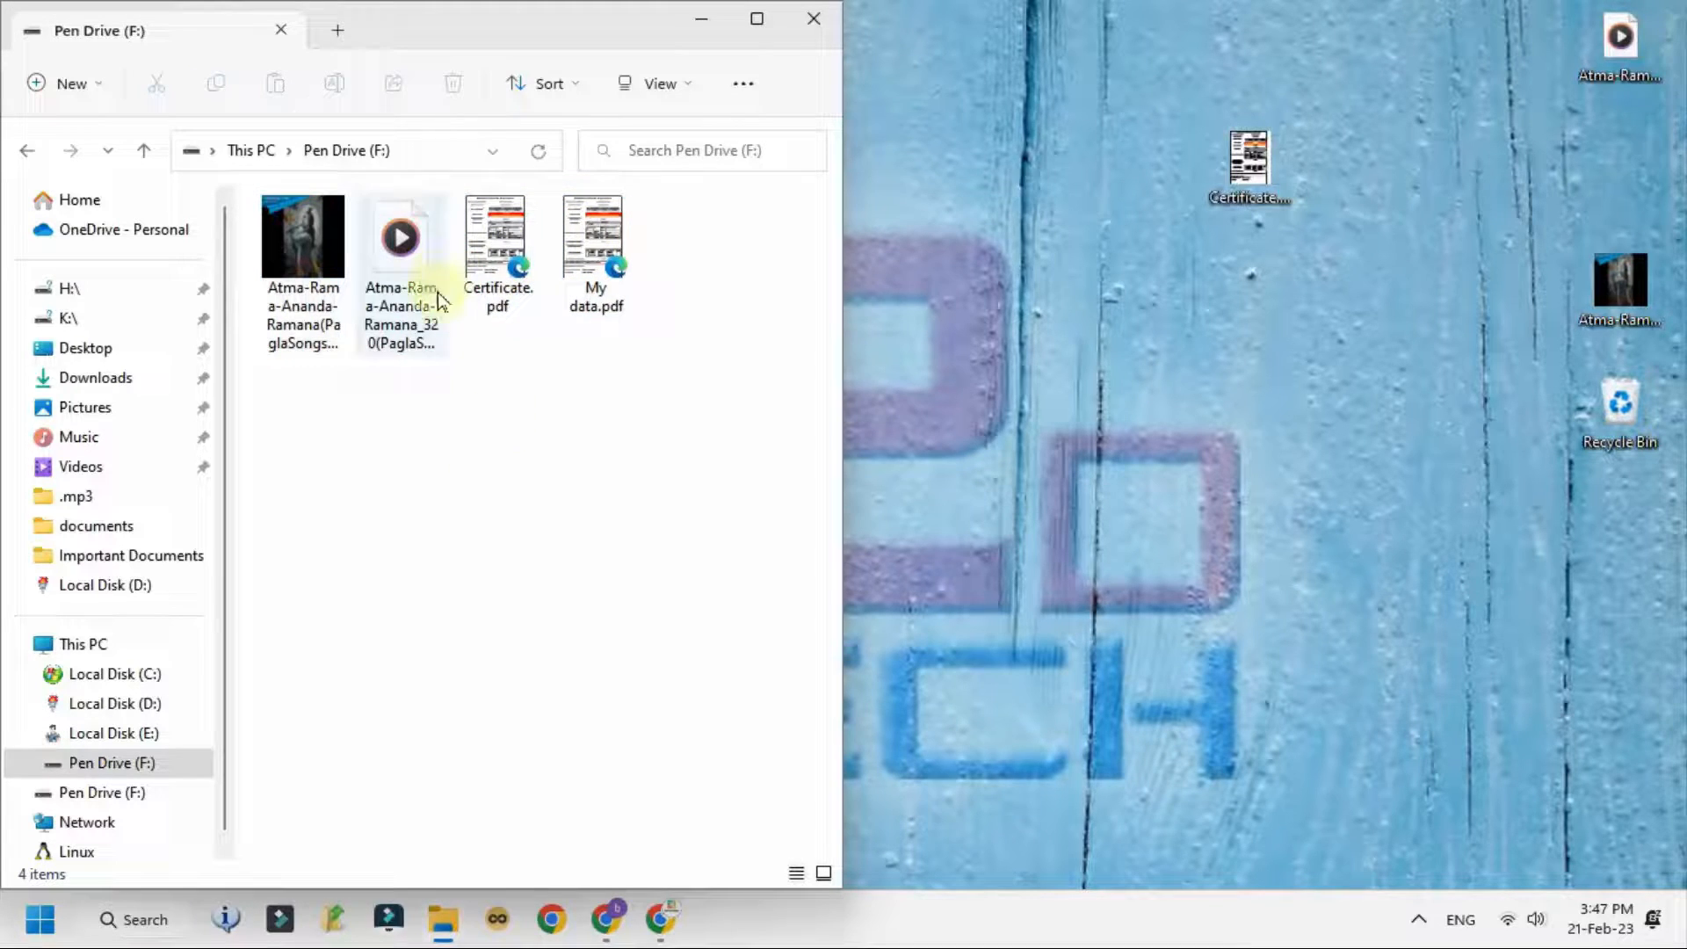
Examine the Send to destinations offered for My data.pdf on the pen drive and dismiss them without choosing one
right_click(597, 255)
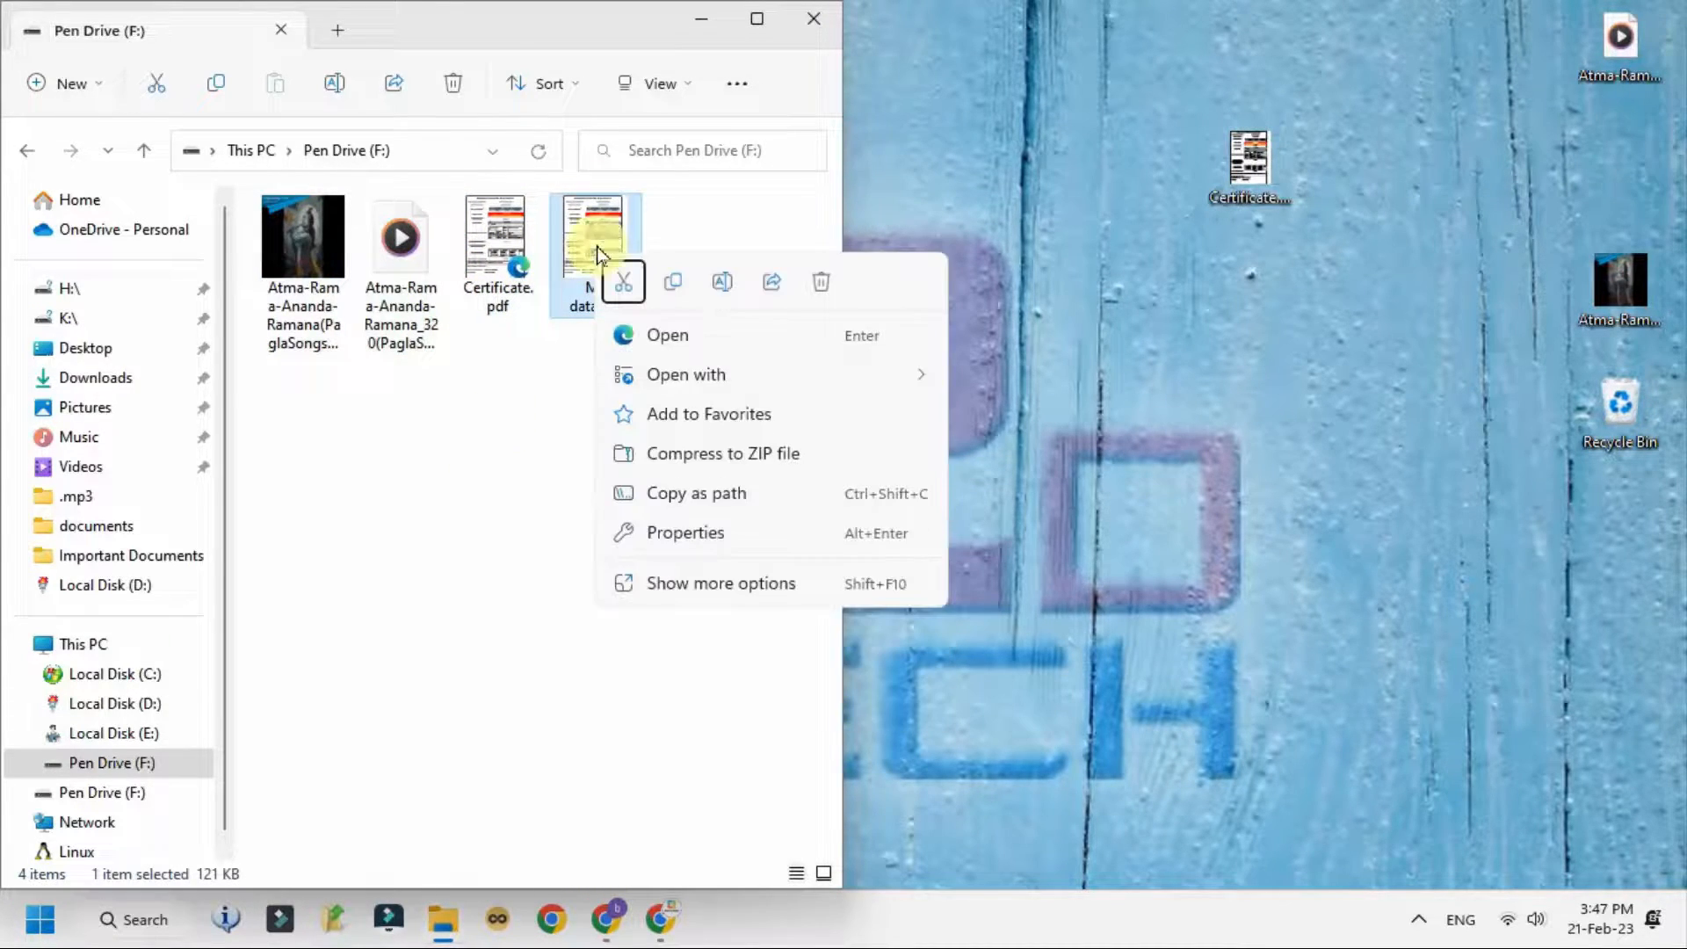
left_click(795, 587)
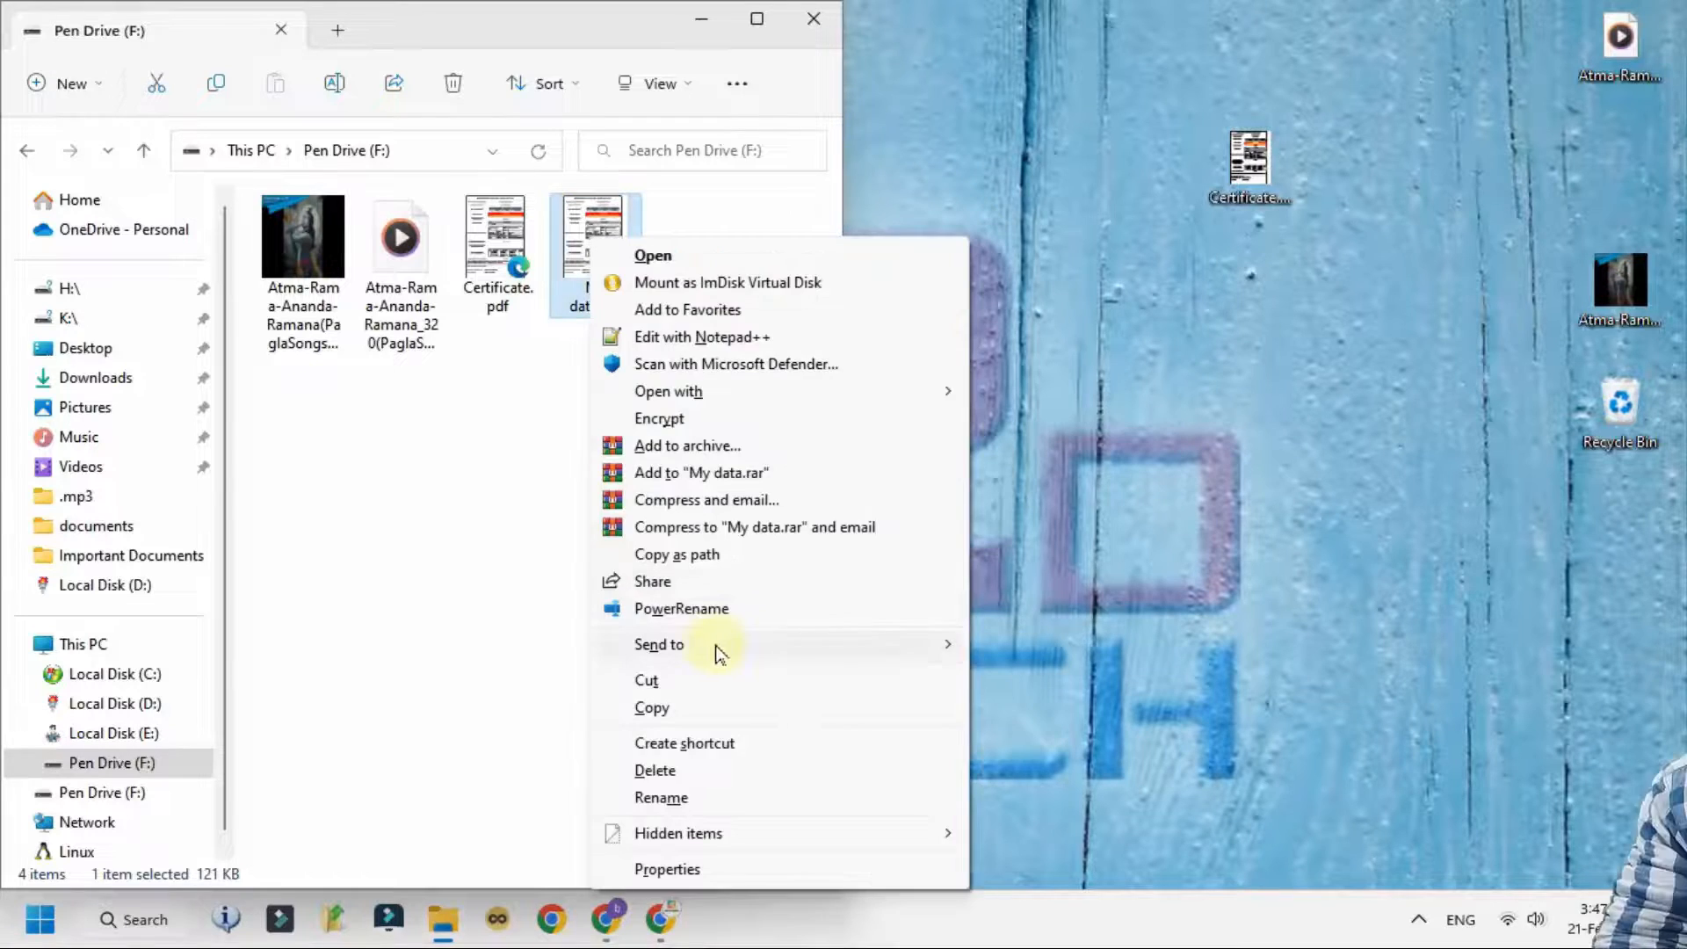
mouse_move(694, 650)
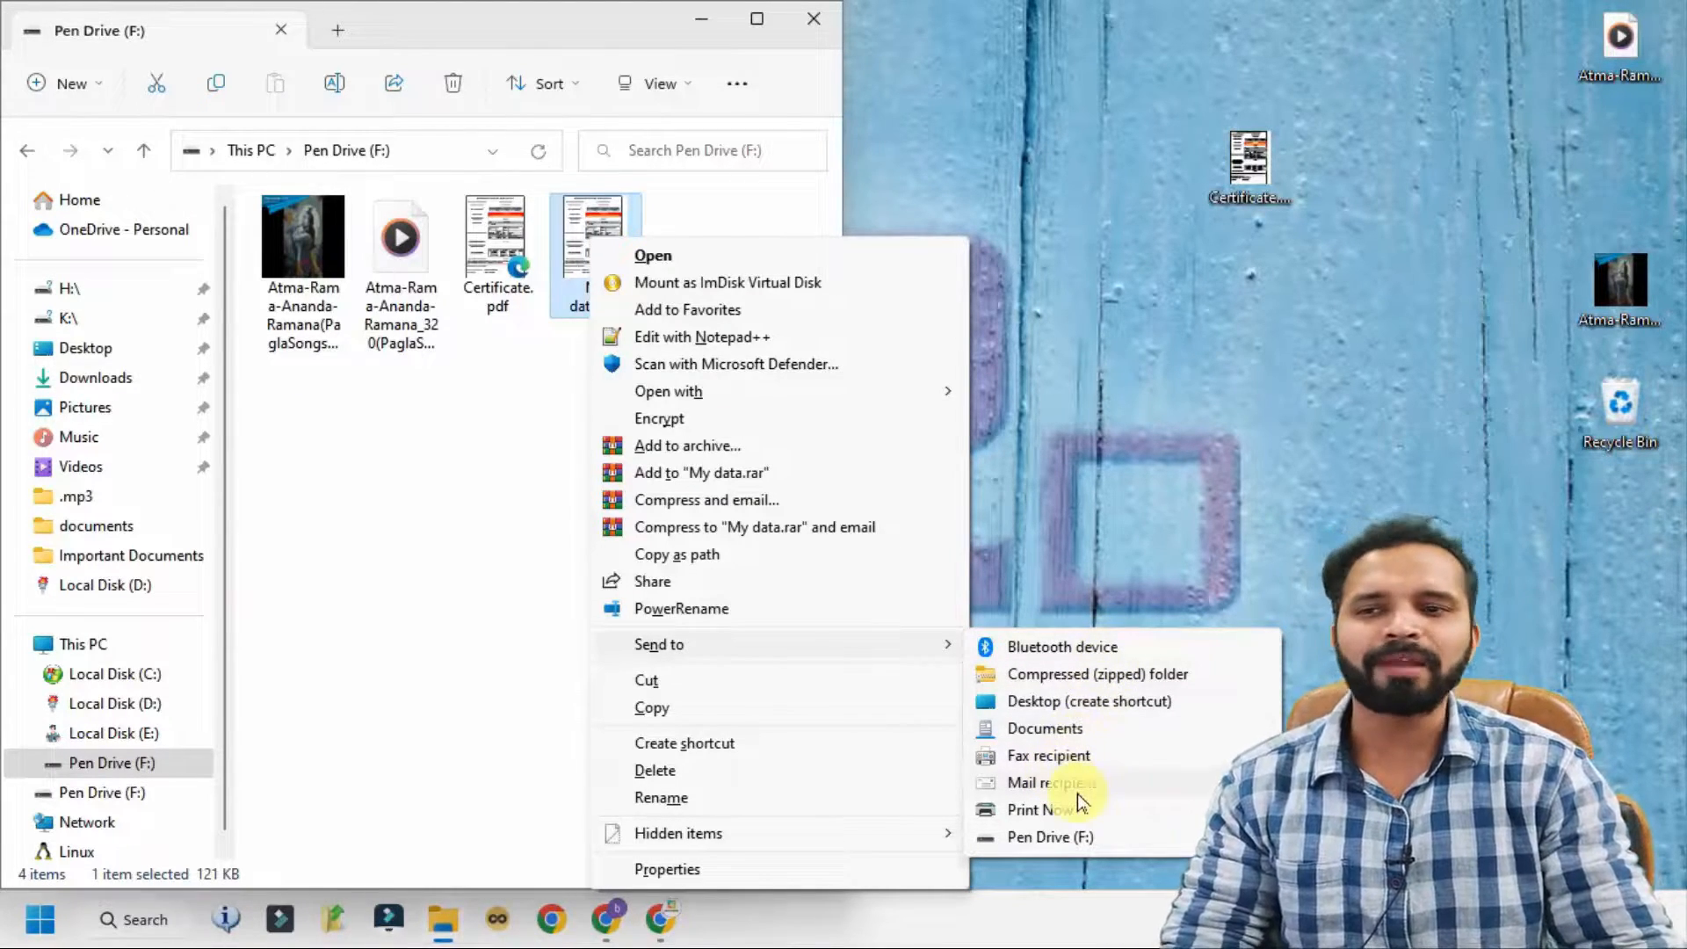
left_click(1127, 472)
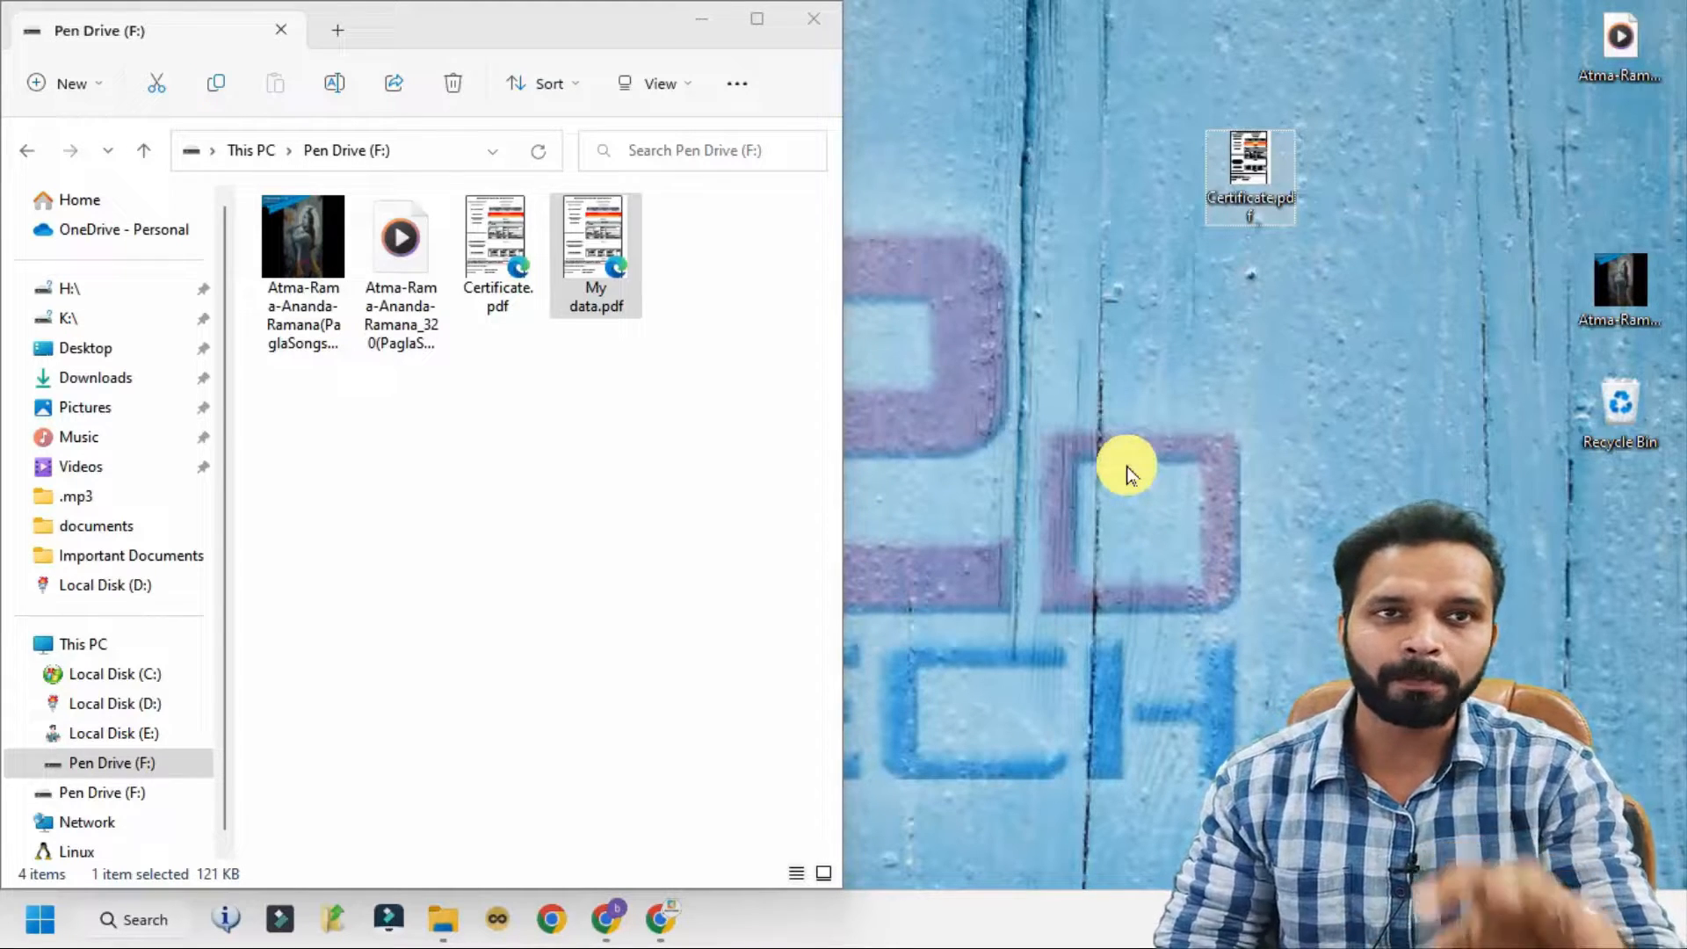
Review the drives in This PC and the files on Pen Drive (F:), and minimize the window
mouse_move(937, 31)
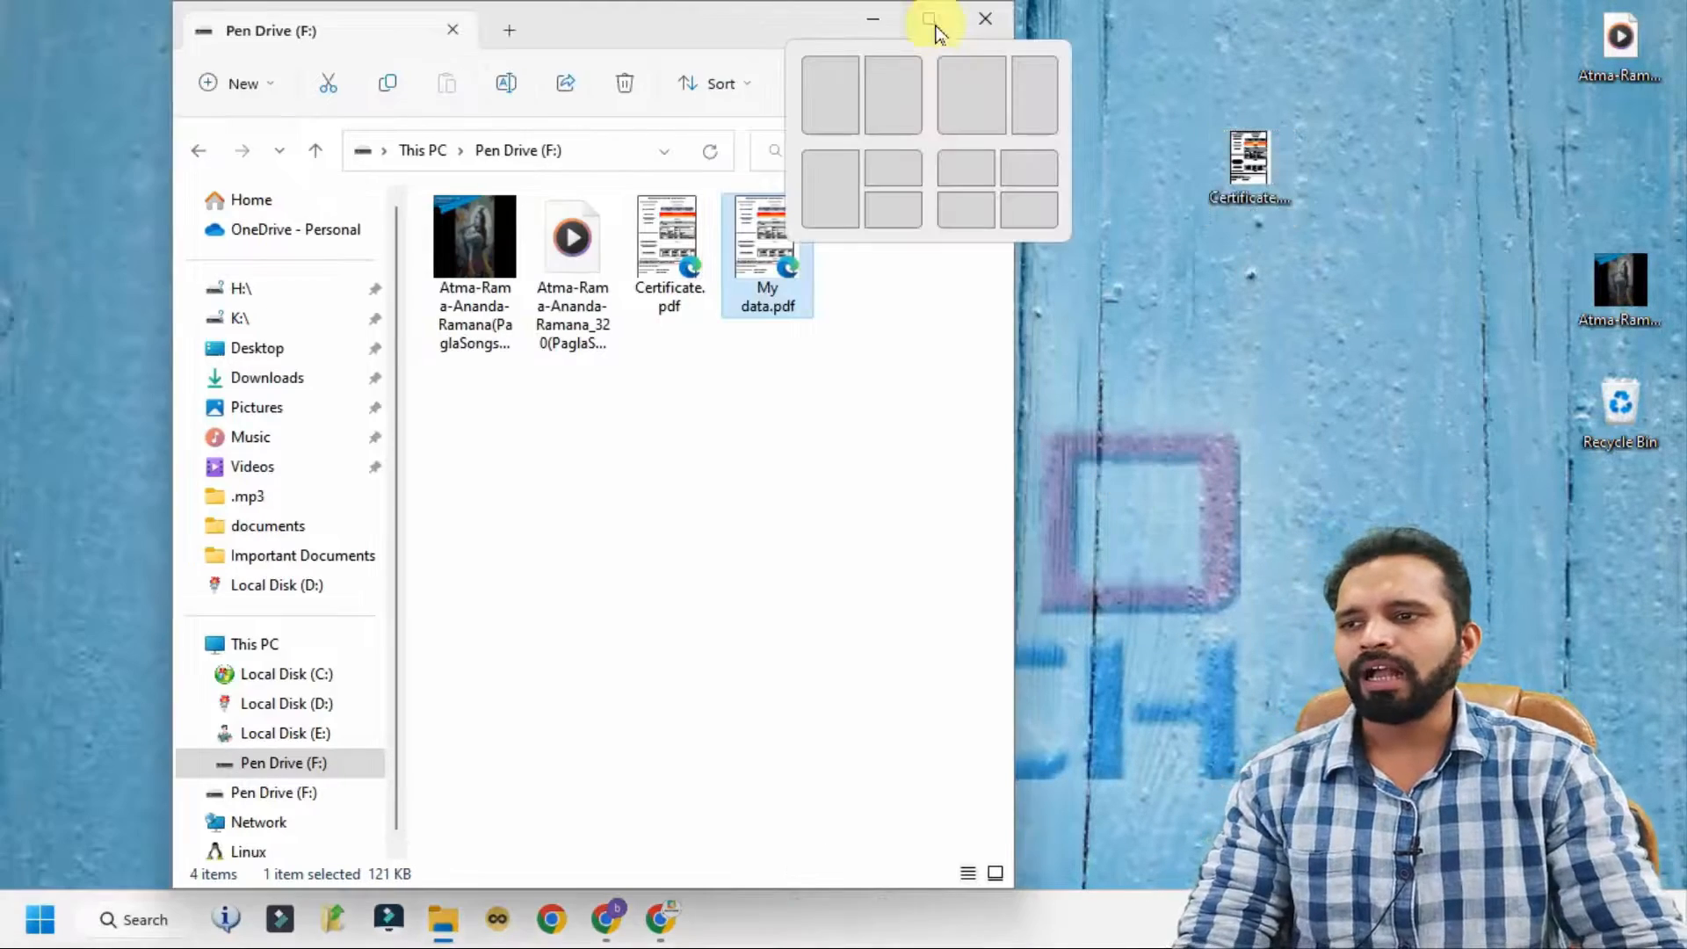
left_click(202, 152)
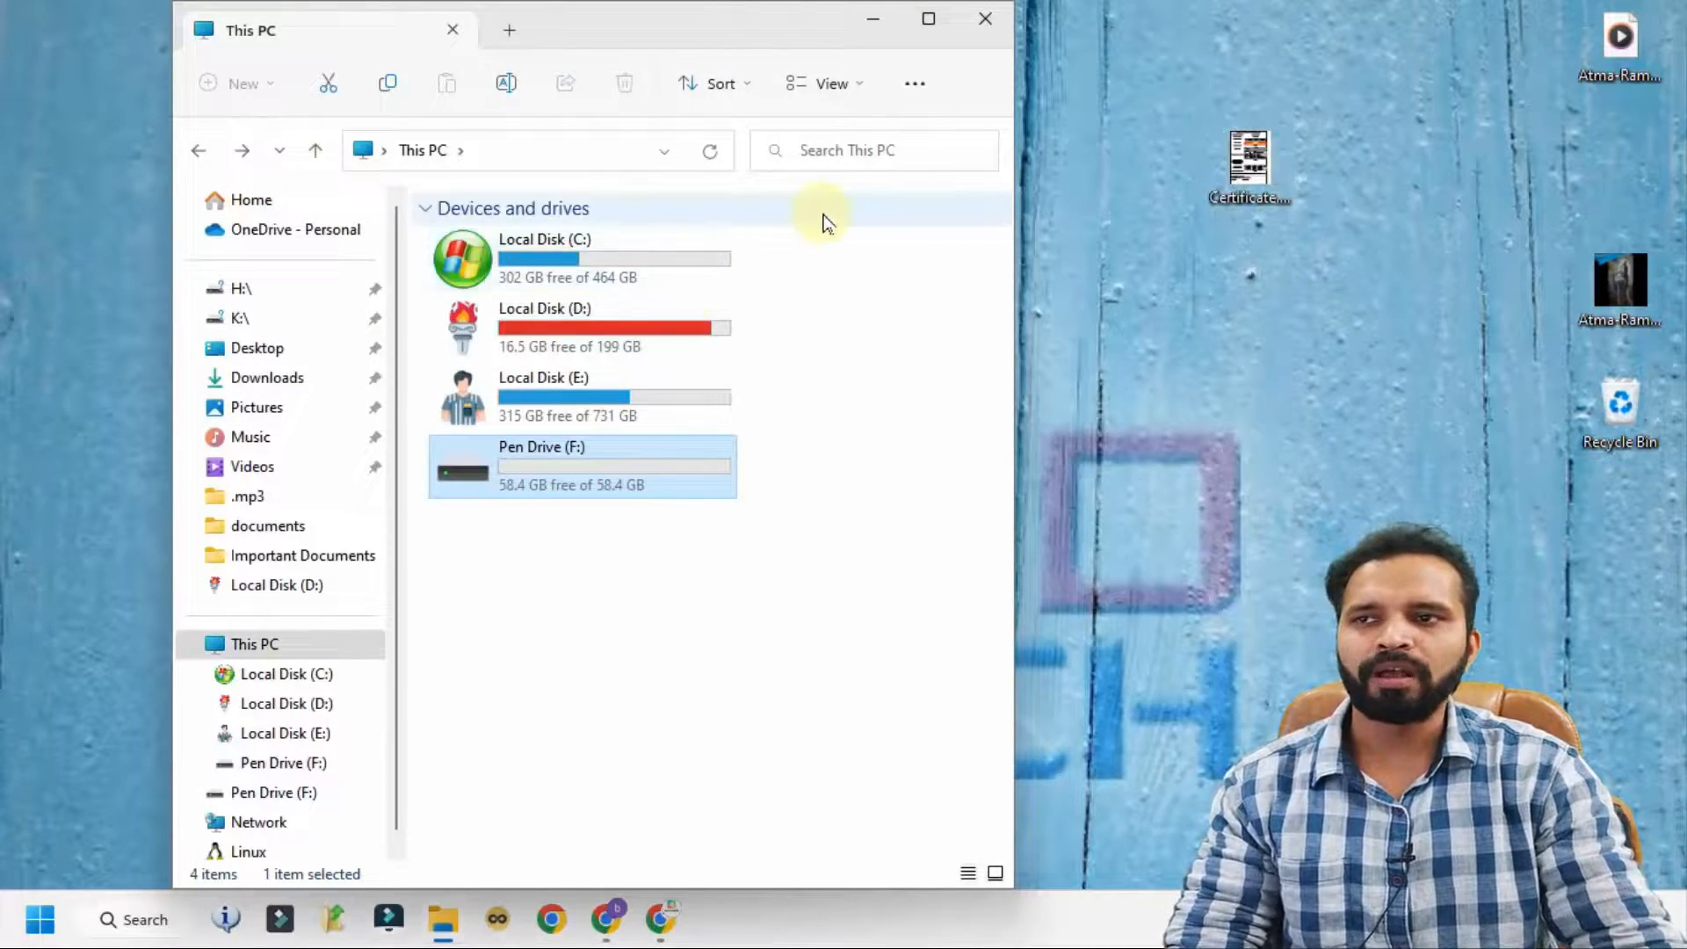
left_click(820, 211)
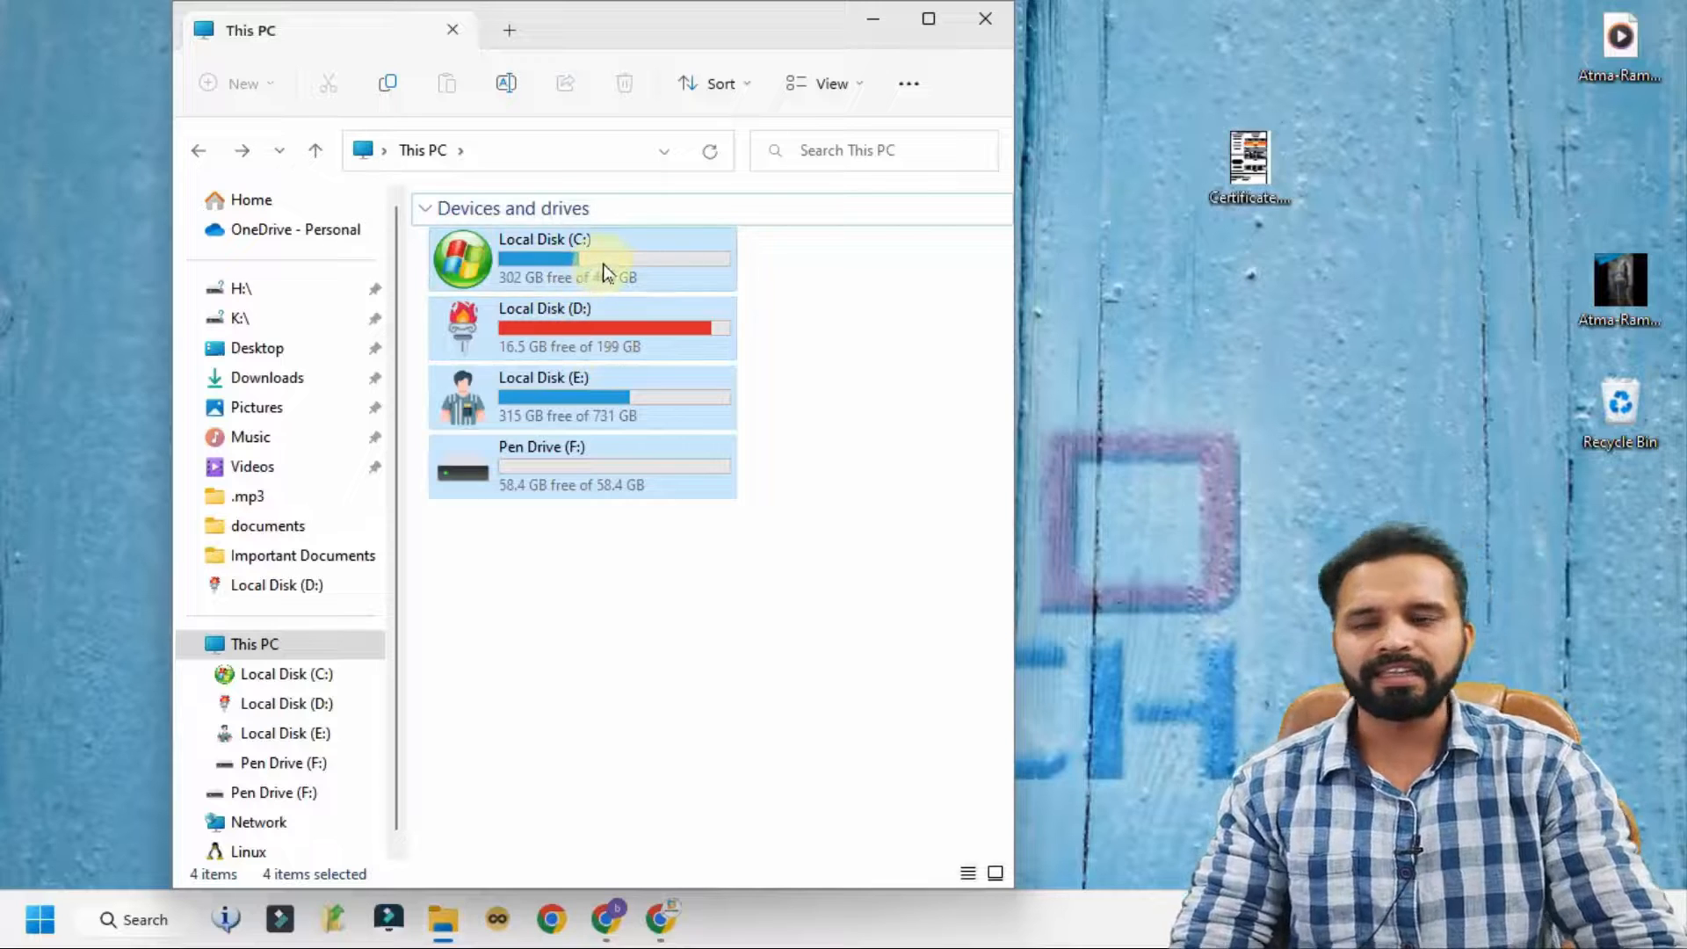
left_click(620, 392)
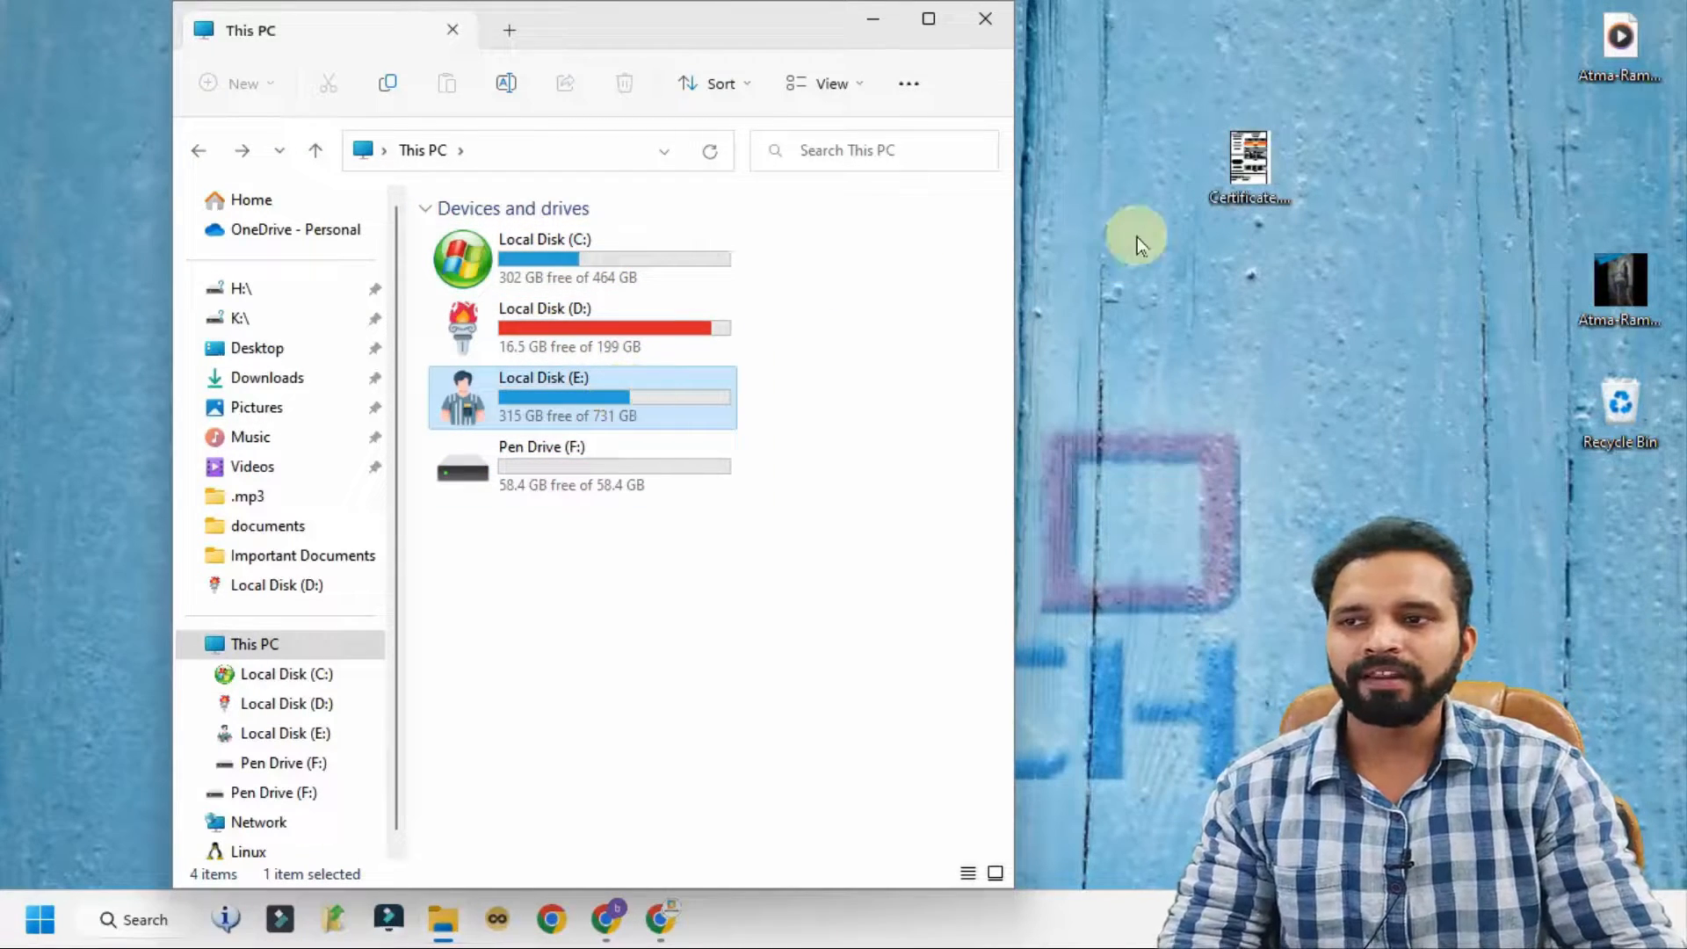
double_click(620, 472)
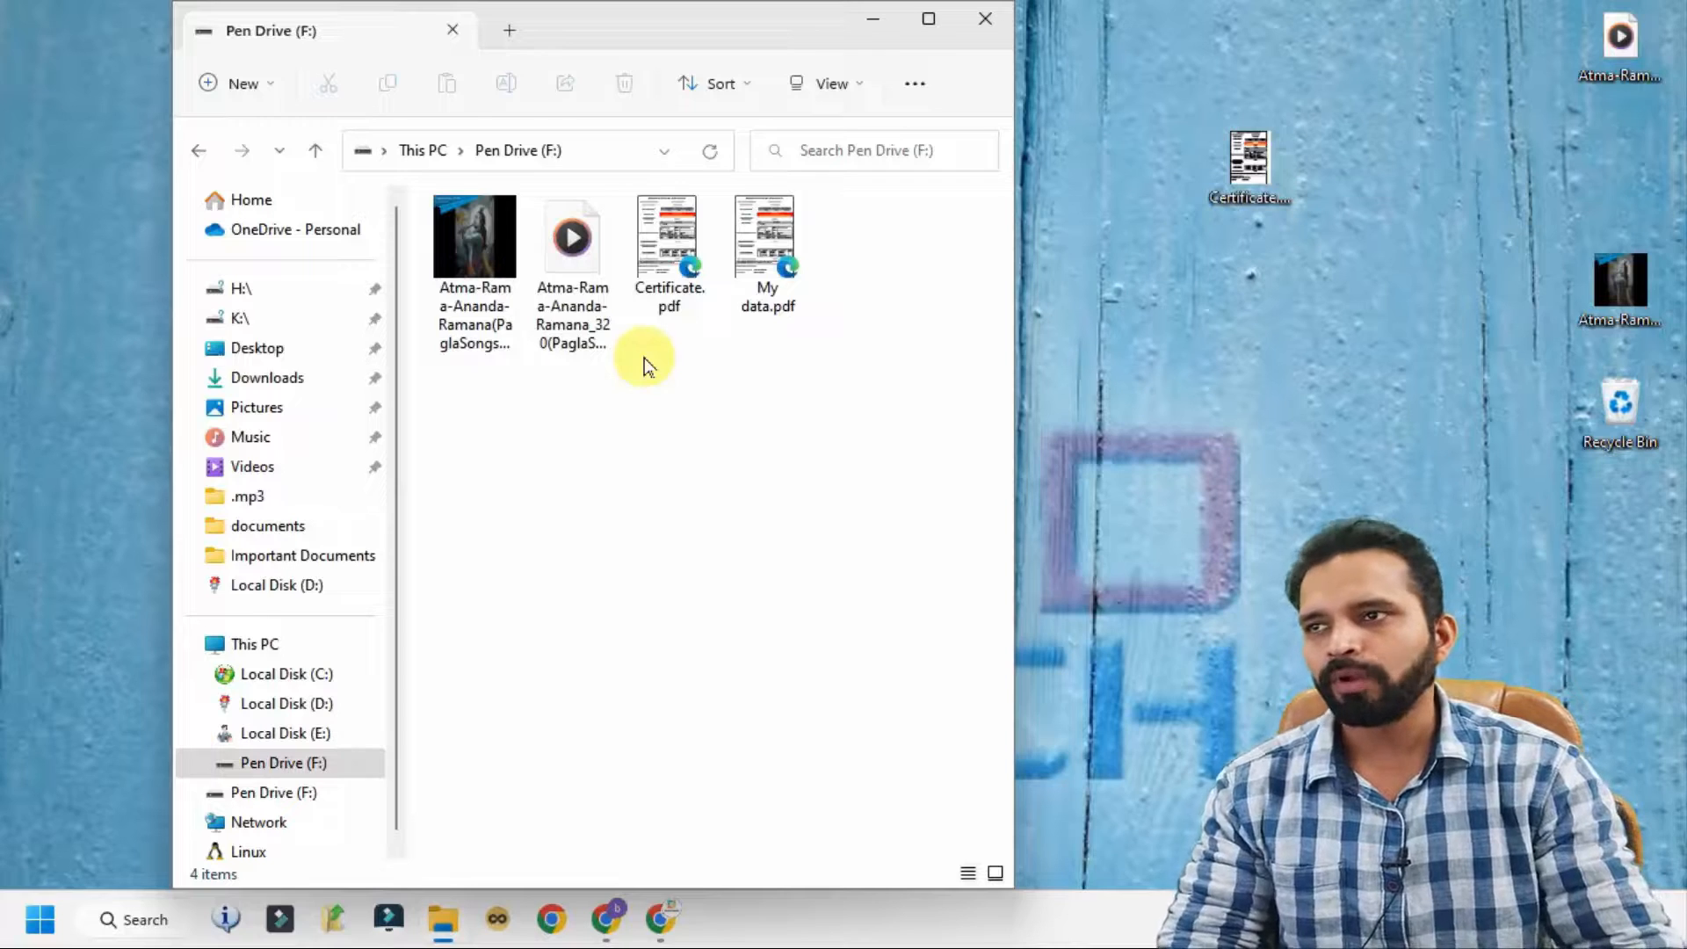
left_click(199, 150)
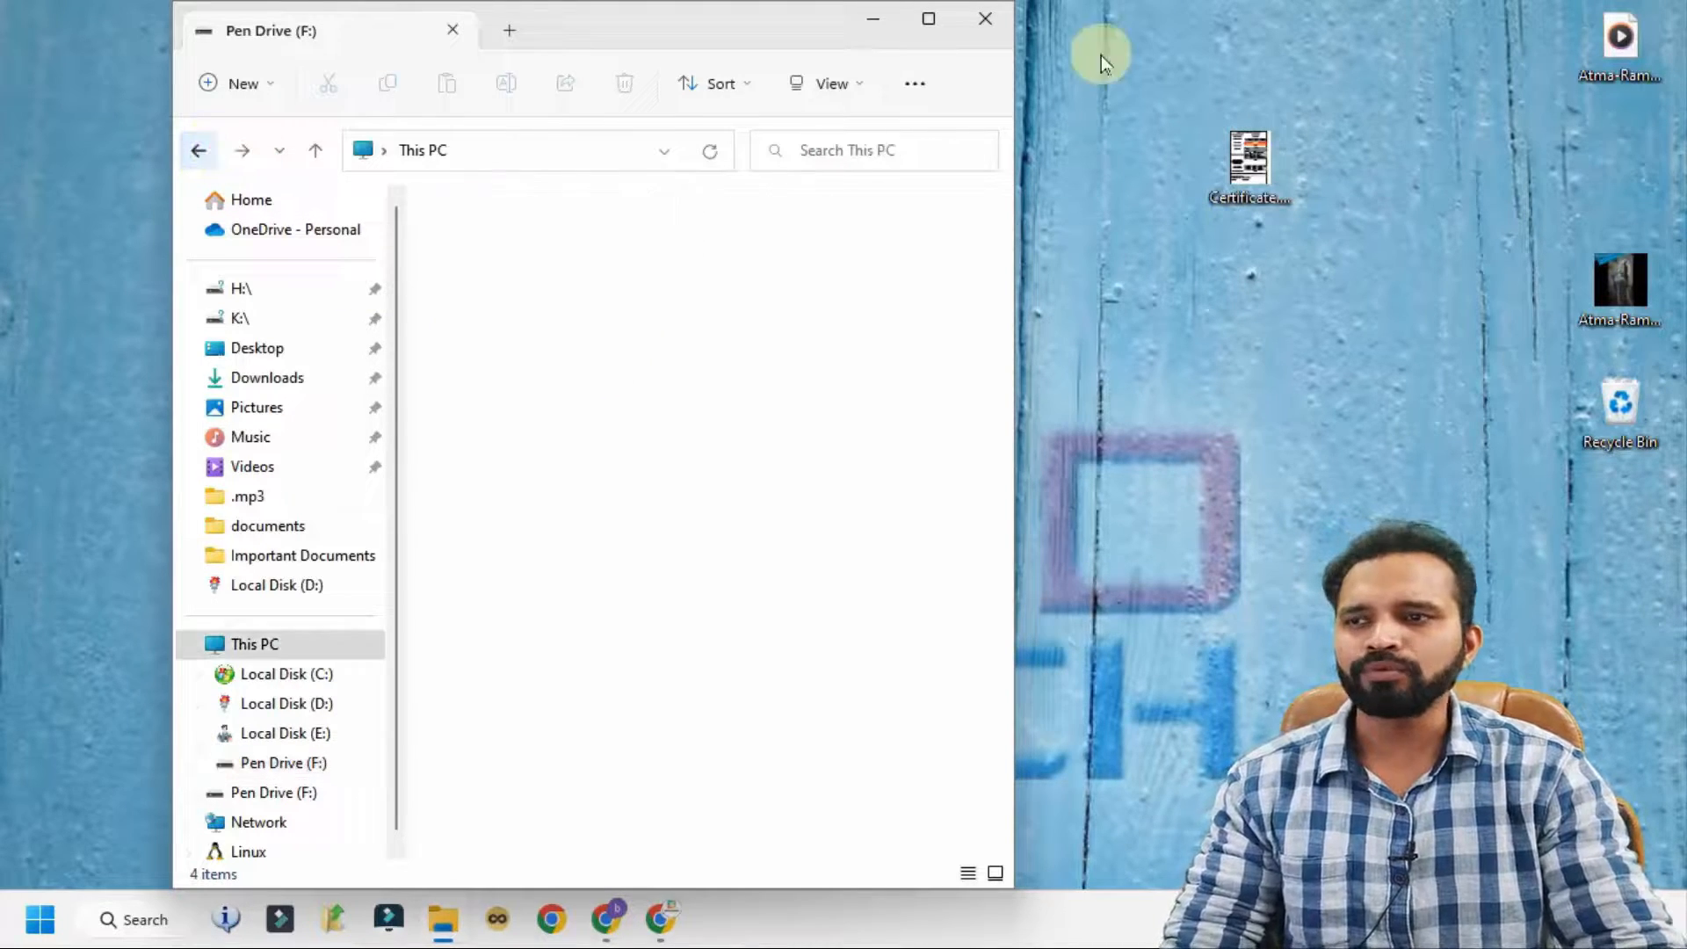
left_click(868, 21)
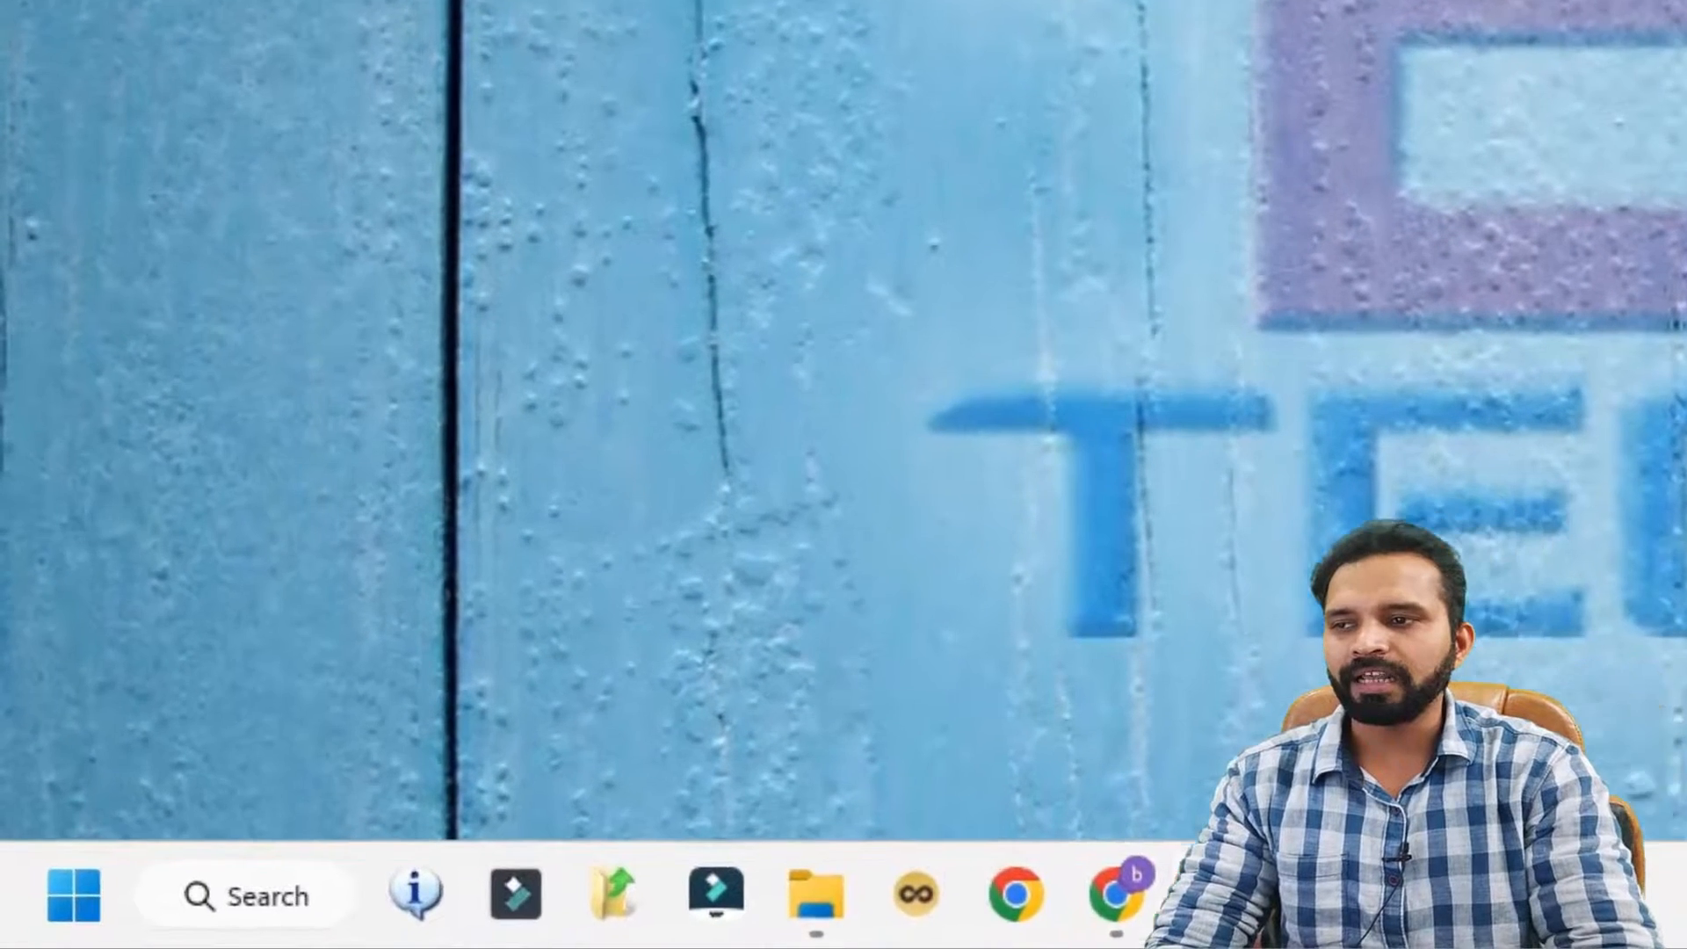
Open the SendTo folder with the Run command shell:sendto and maximize its window
key("super+r")
type("s")
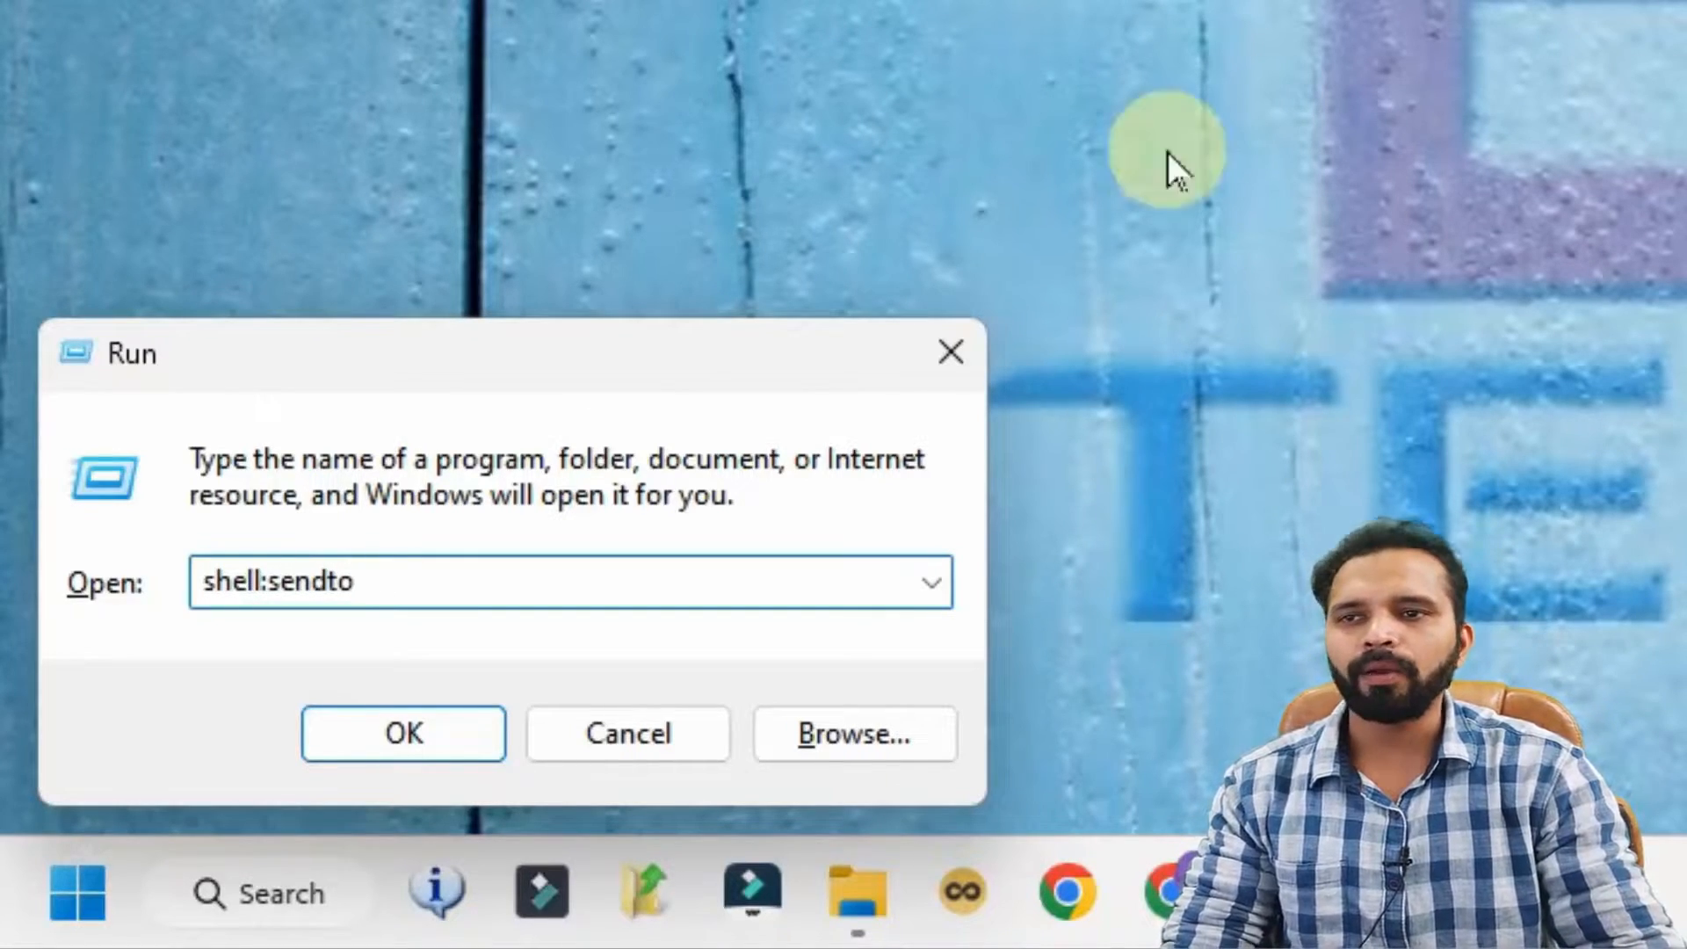
type("hell:sendto")
key("Return")
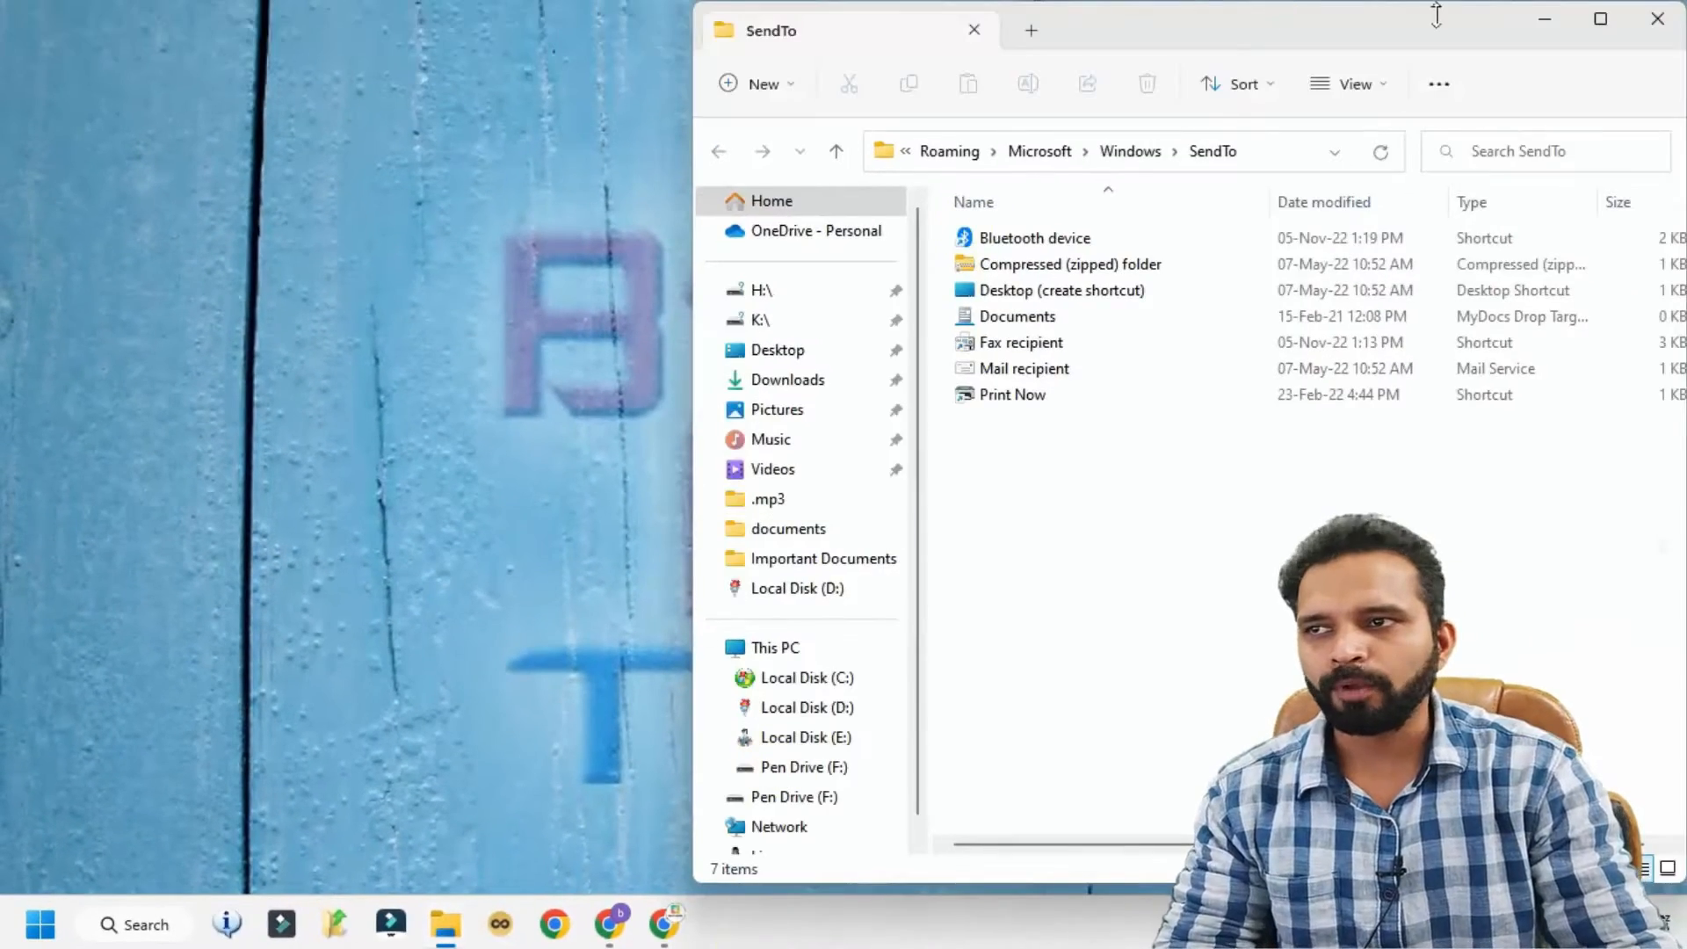
left_click(1600, 19)
Review the existing entries in the SendTo folder, ending with the SendTo window back in front
left_click_drag(446, 576, 387, 225)
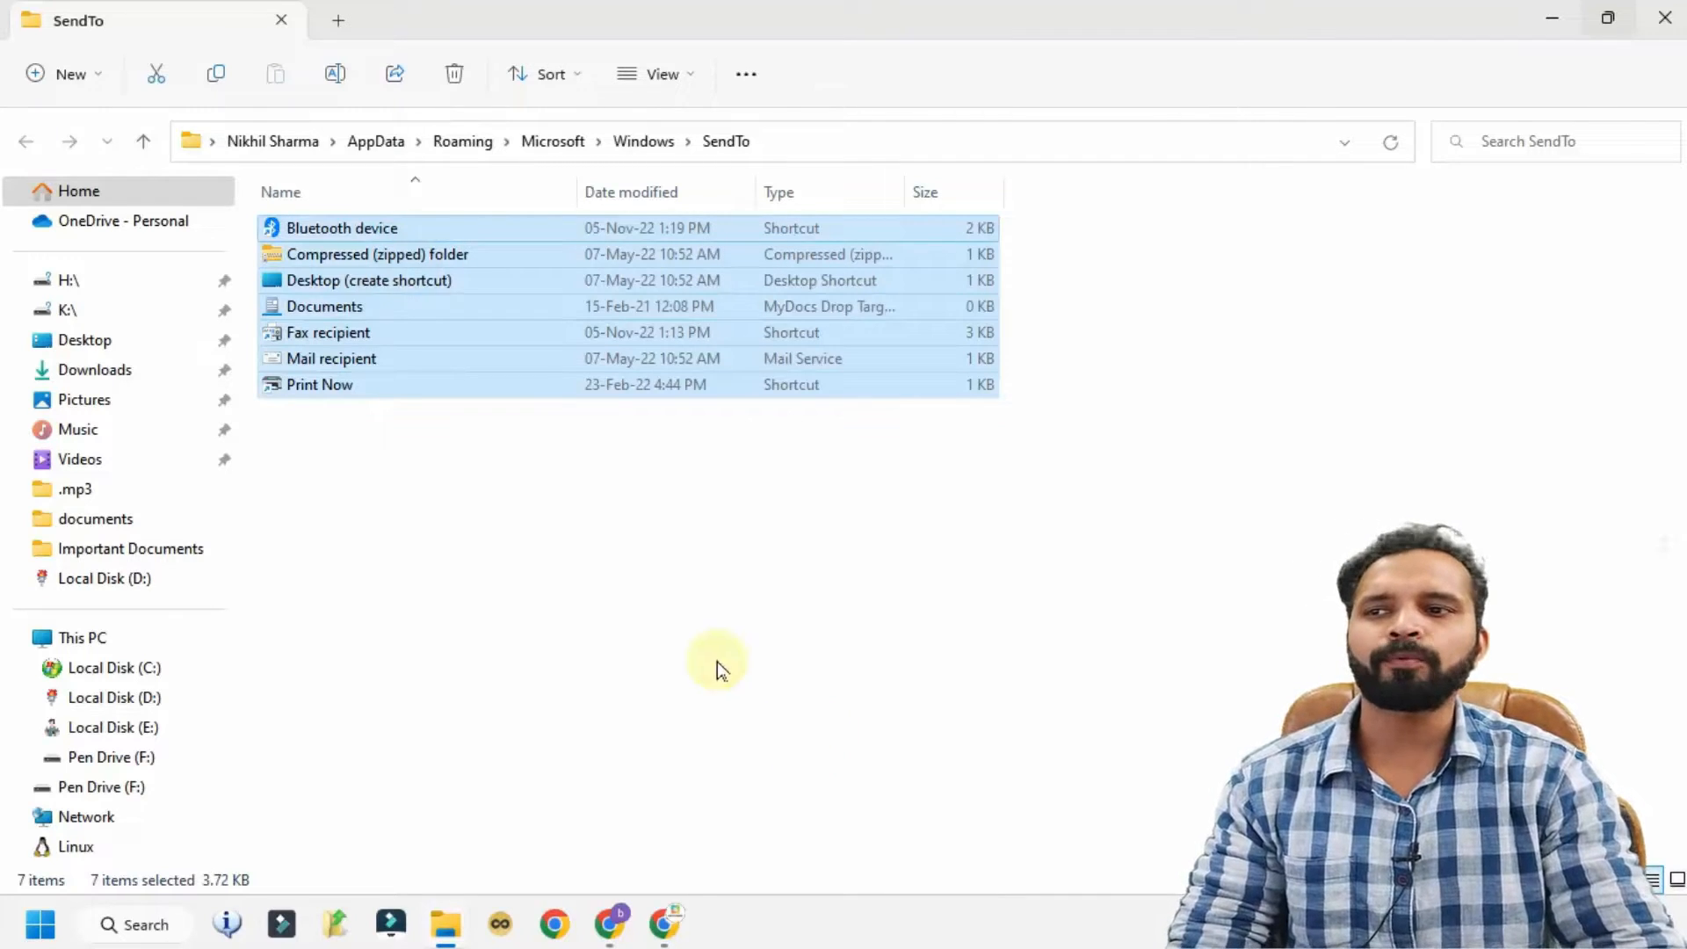
left_click(619, 627)
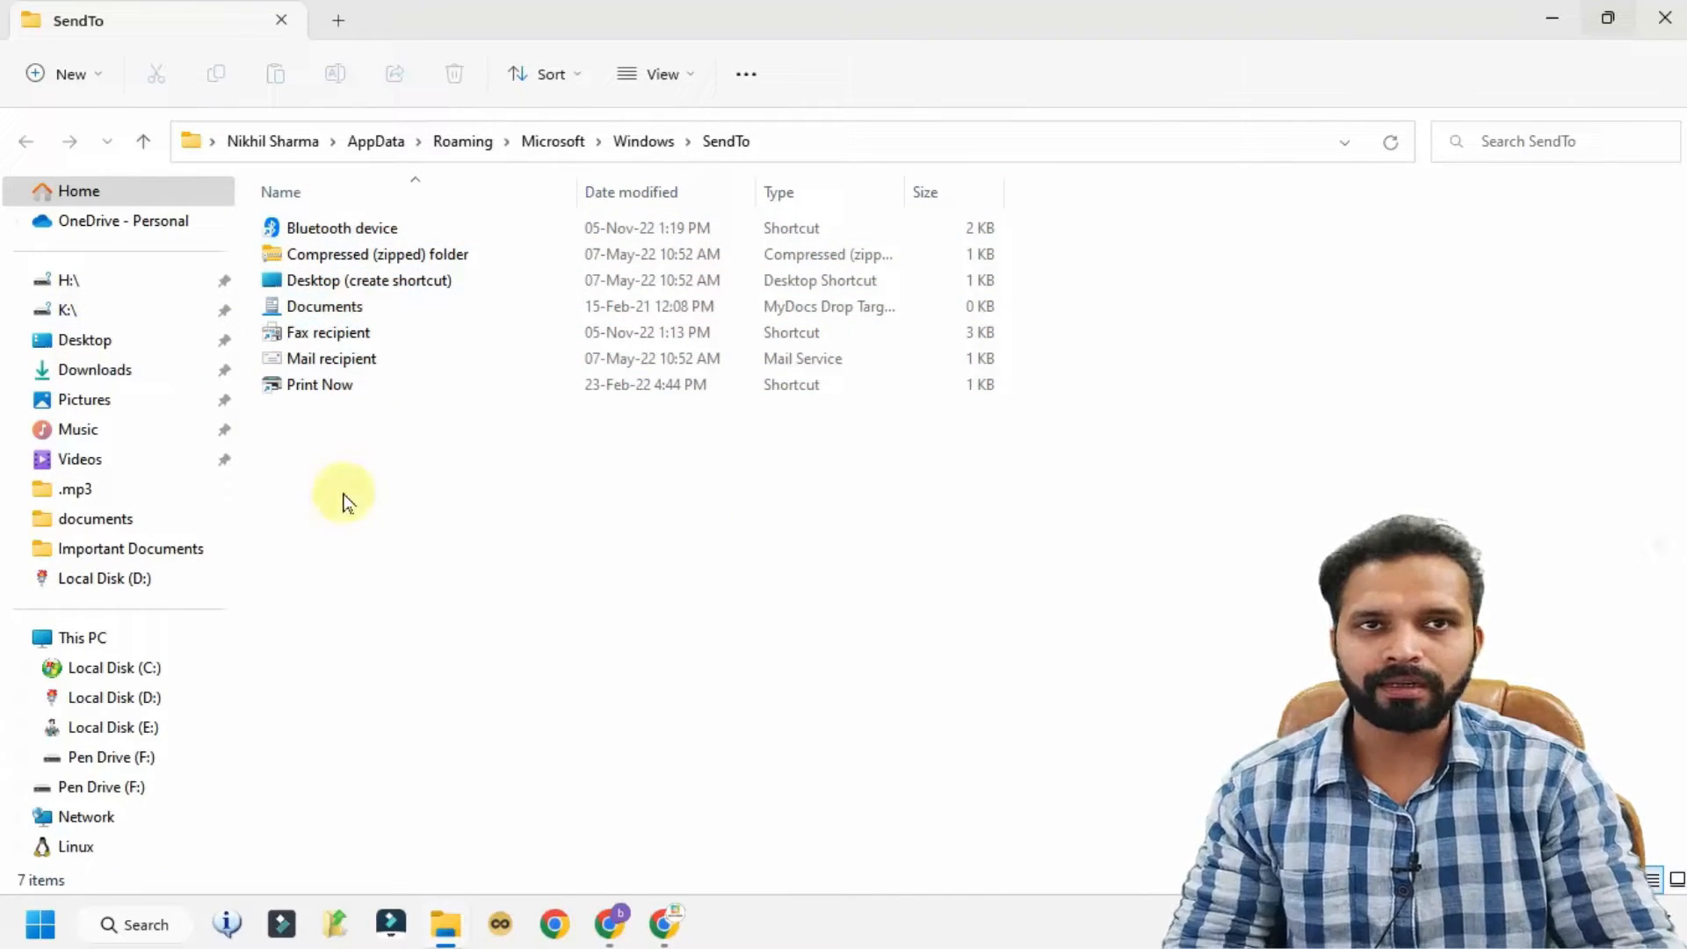
right_click(115, 652)
left_click(332, 327)
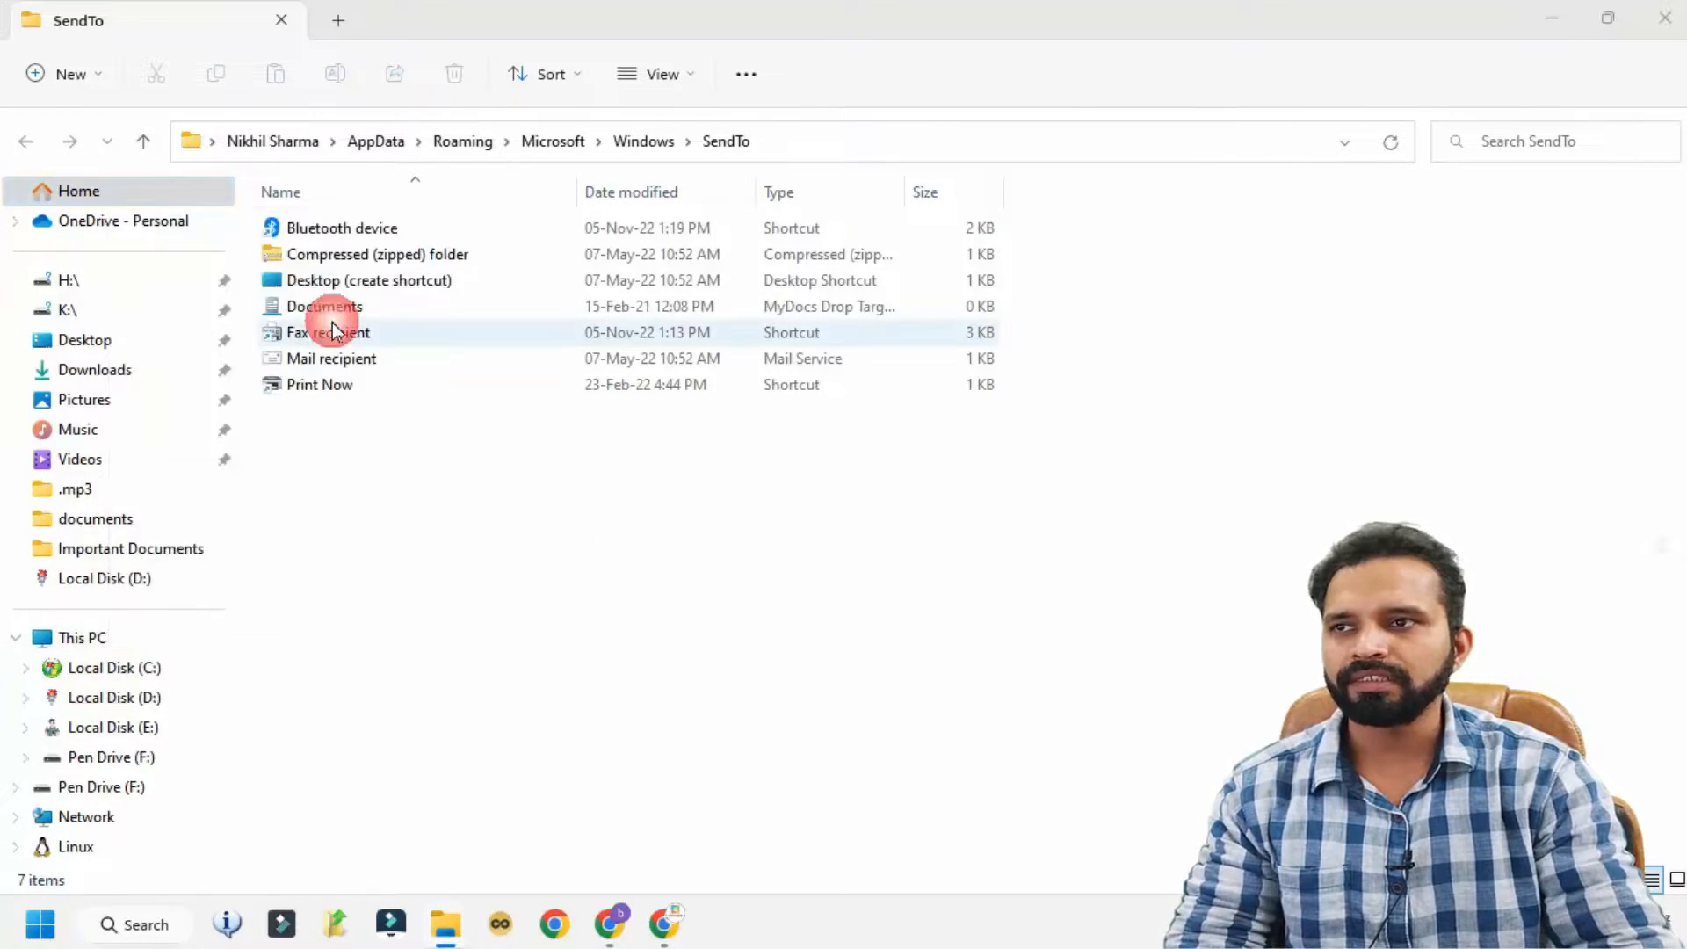
left_click(915, 16)
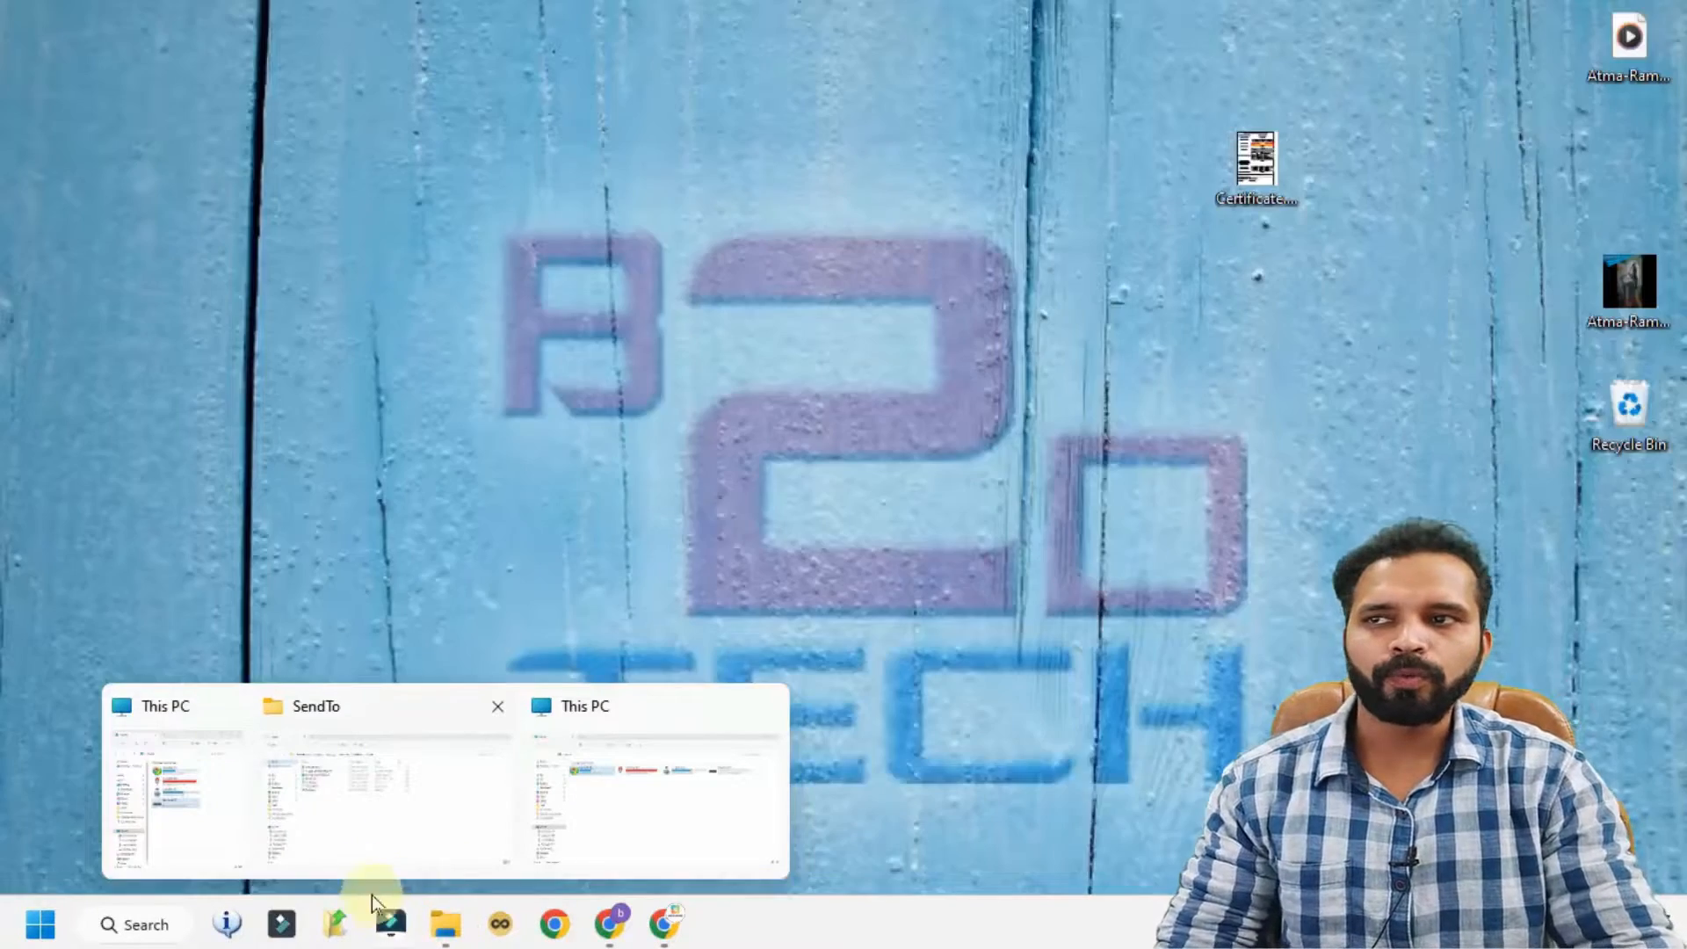
left_click(419, 792)
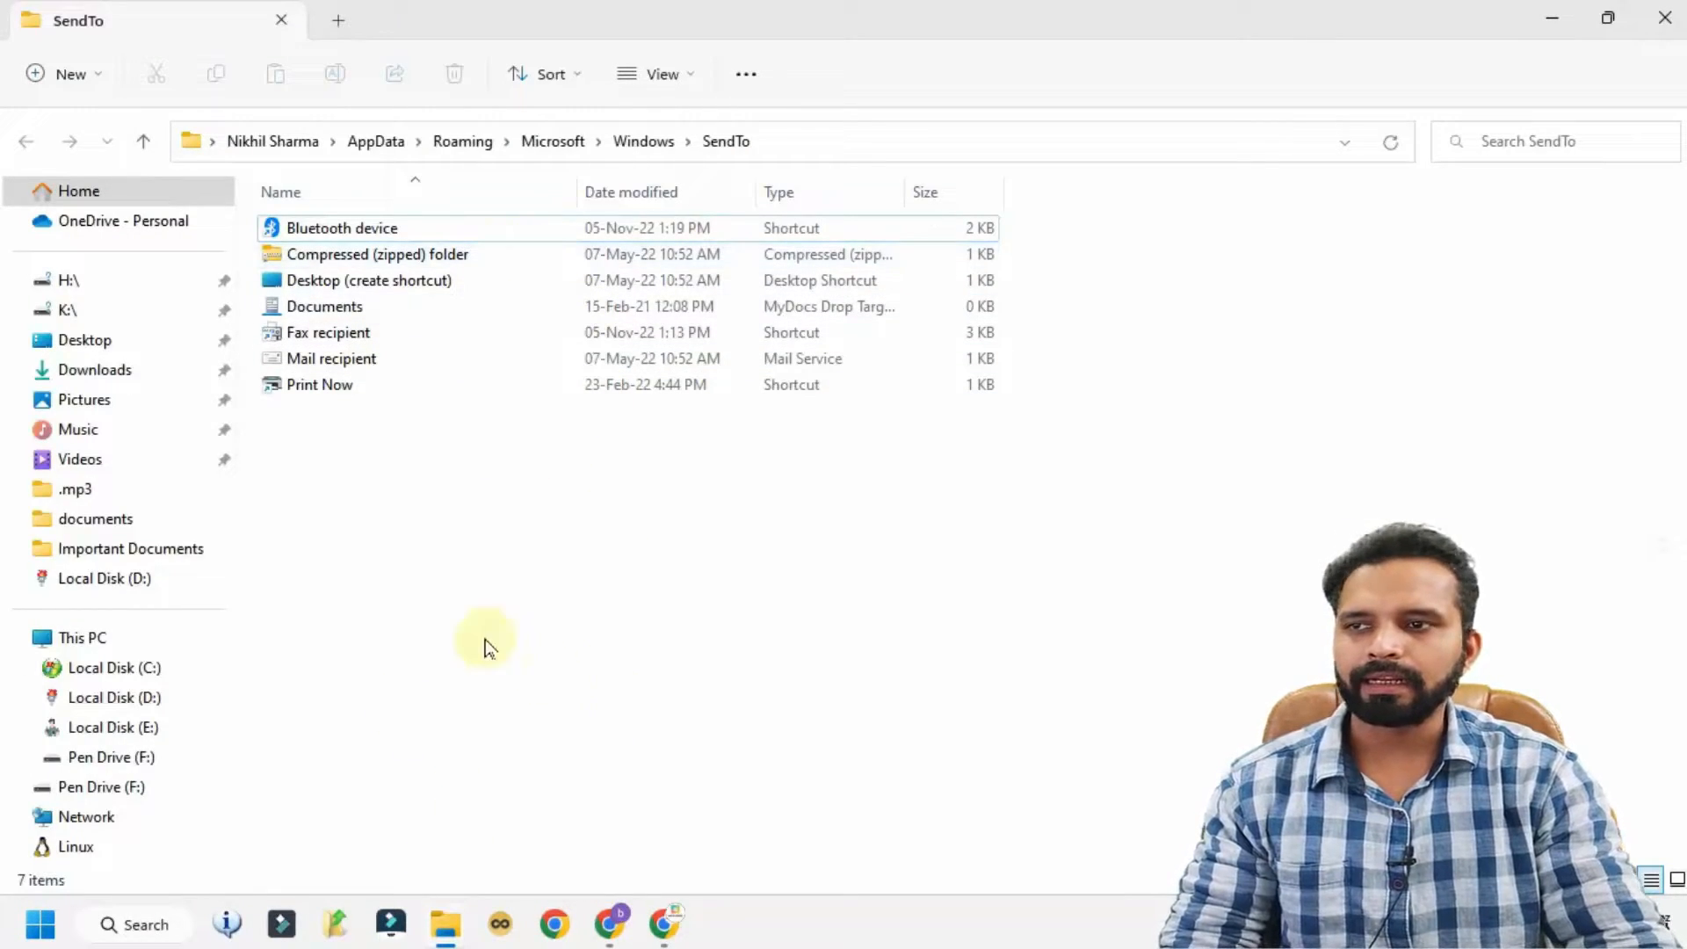
Start a new shortcut in the SendTo folder with C:\ as its target location
right_click(389, 501)
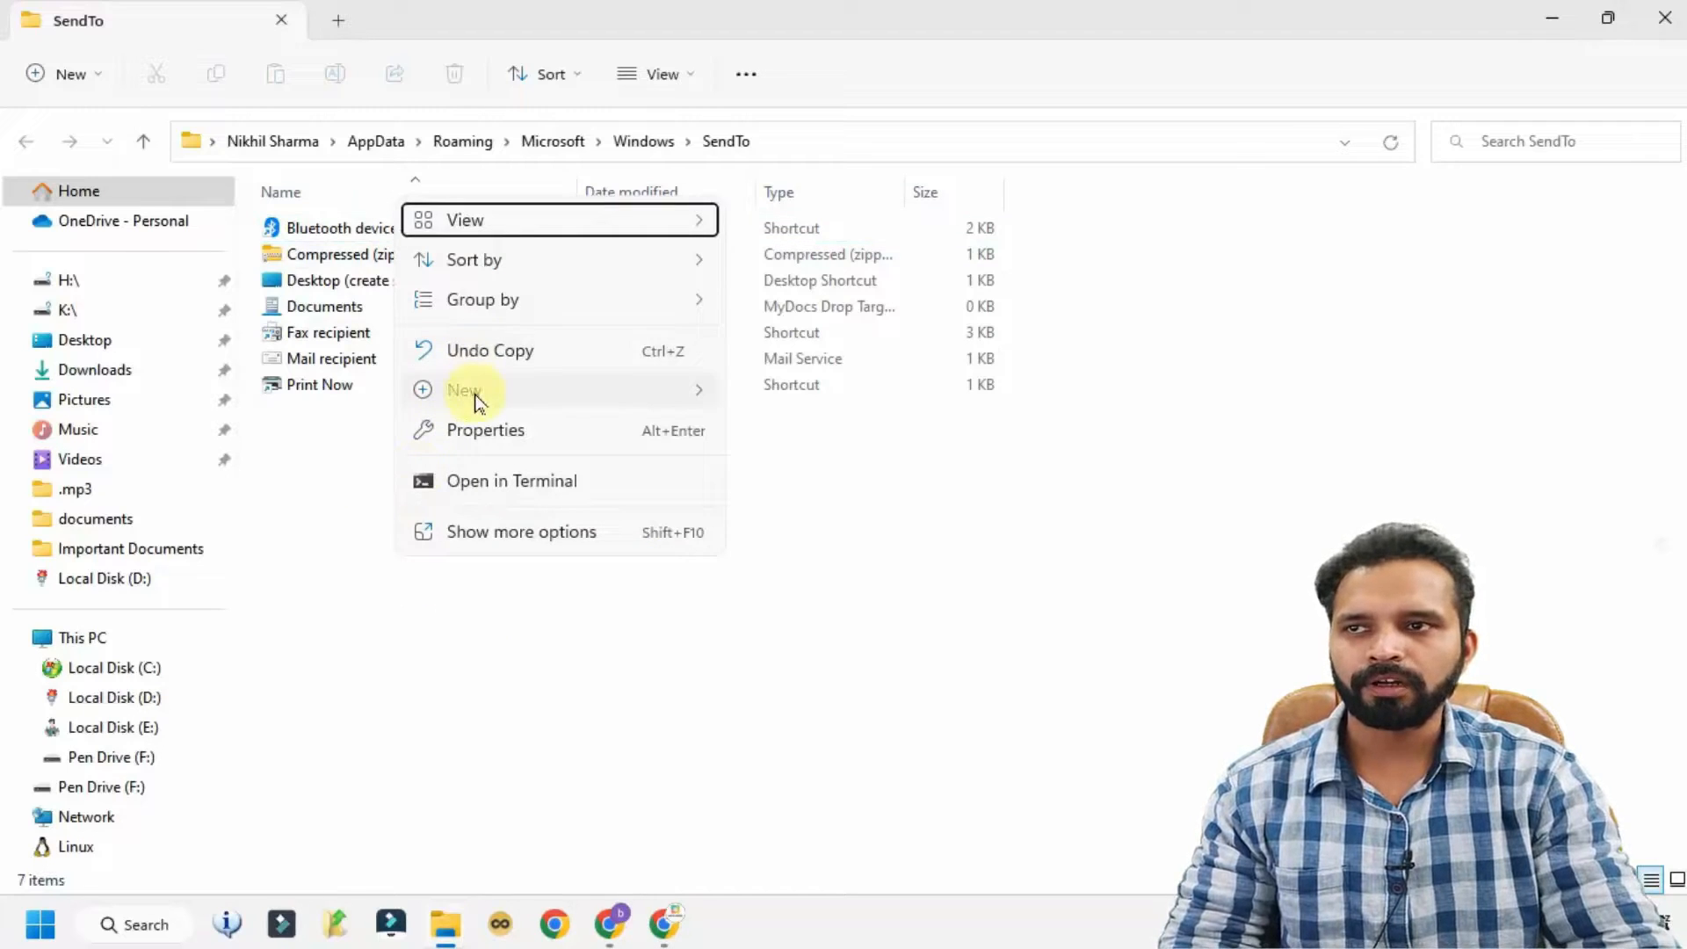
mouse_move(485, 402)
left_click(845, 104)
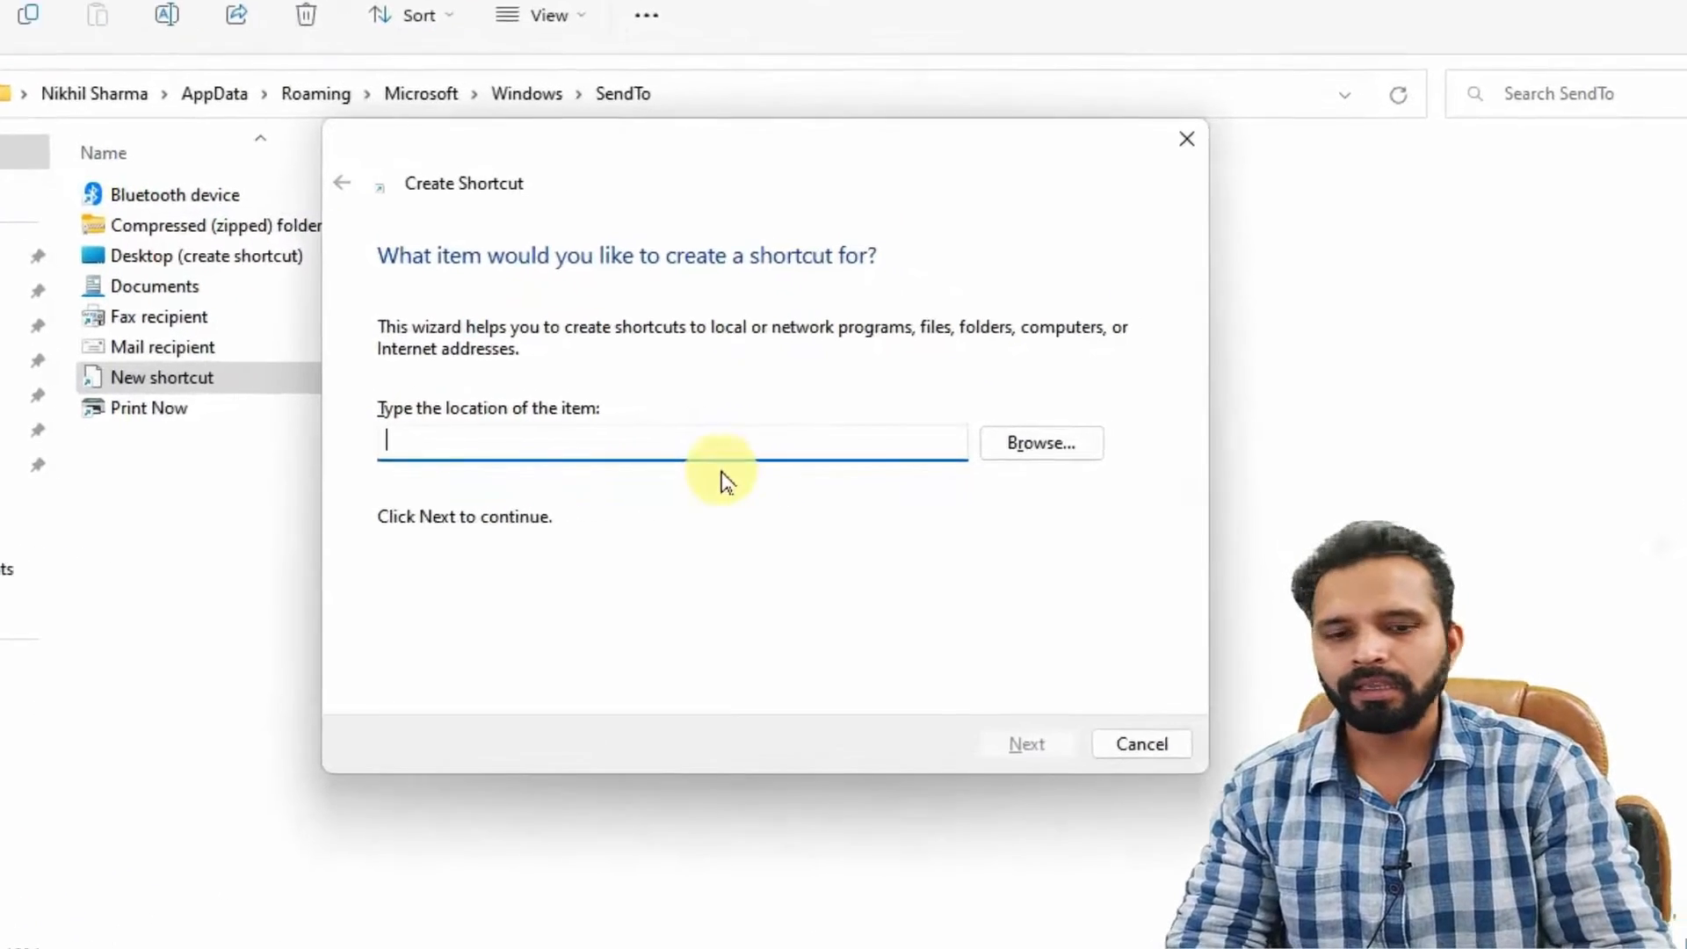
type("C:\\")
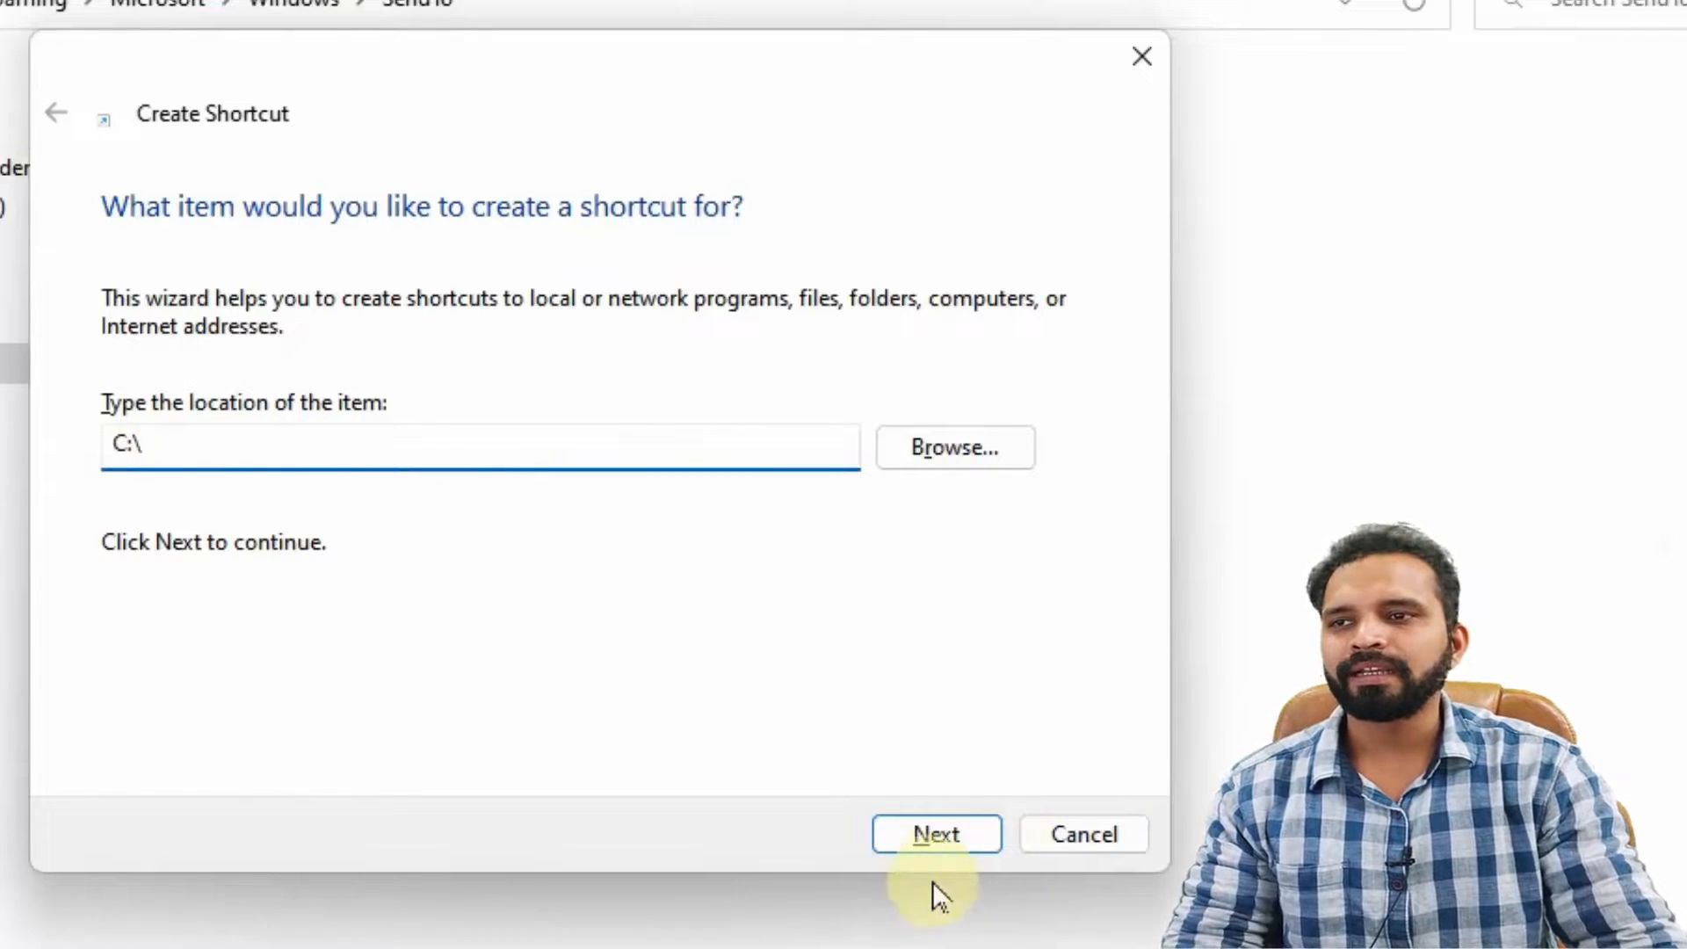
left_click(979, 836)
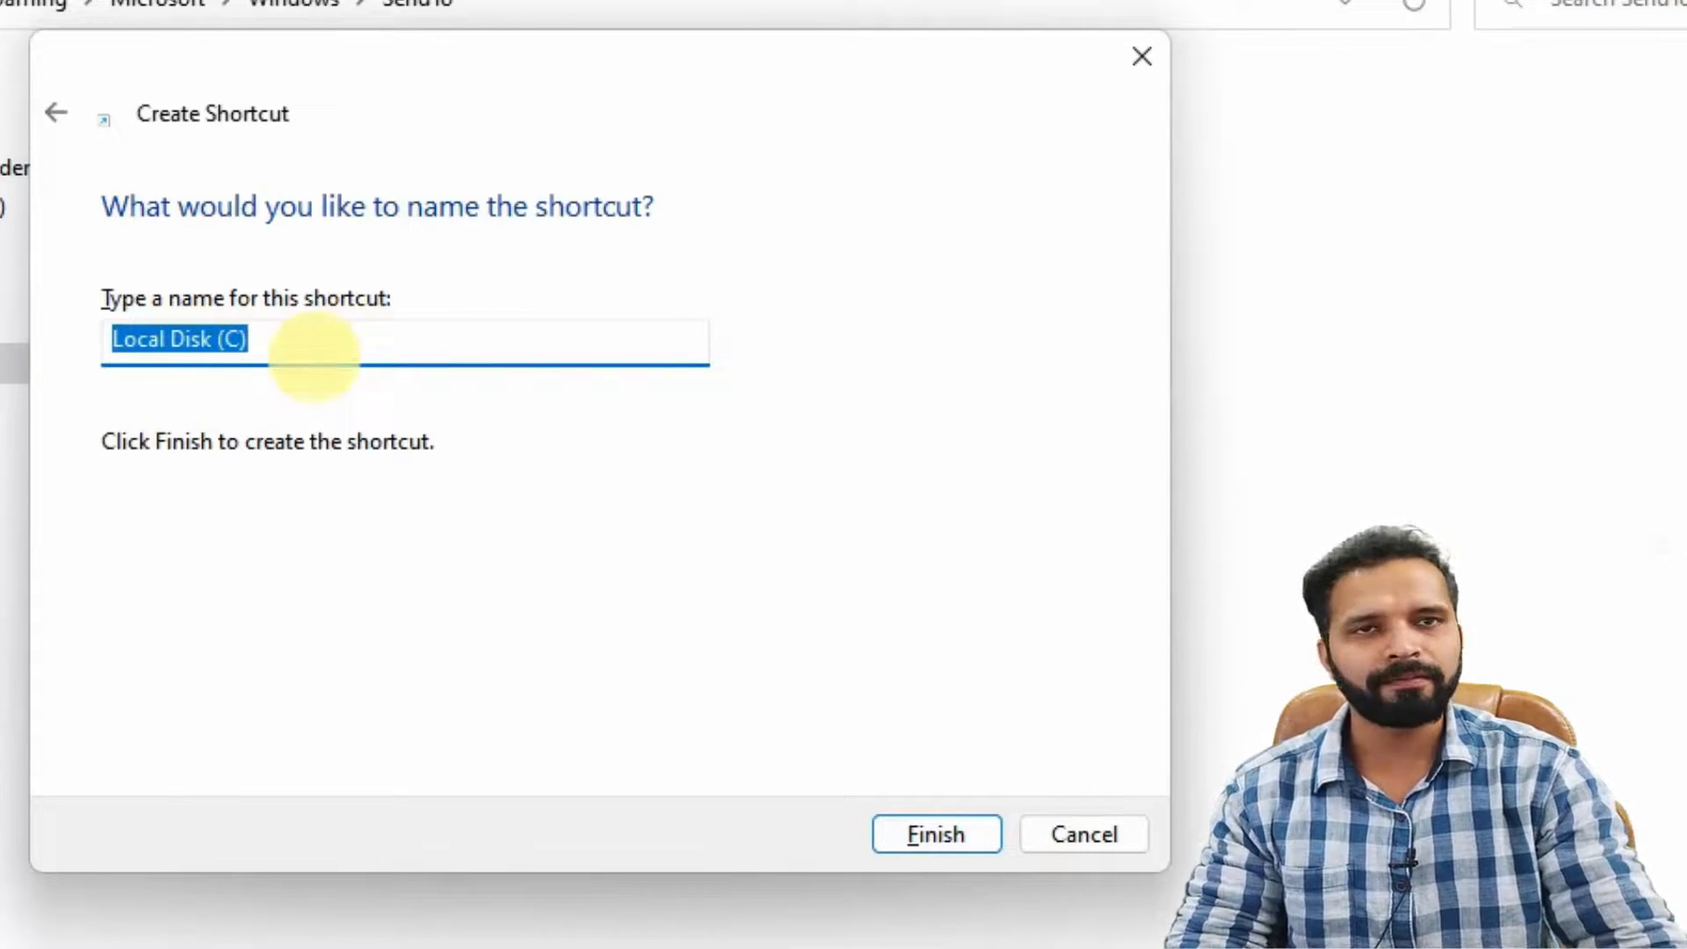
Try naming the shortcut C Drive and undo the name change
left_click(314, 351)
key("ctrl+a")
type("C")
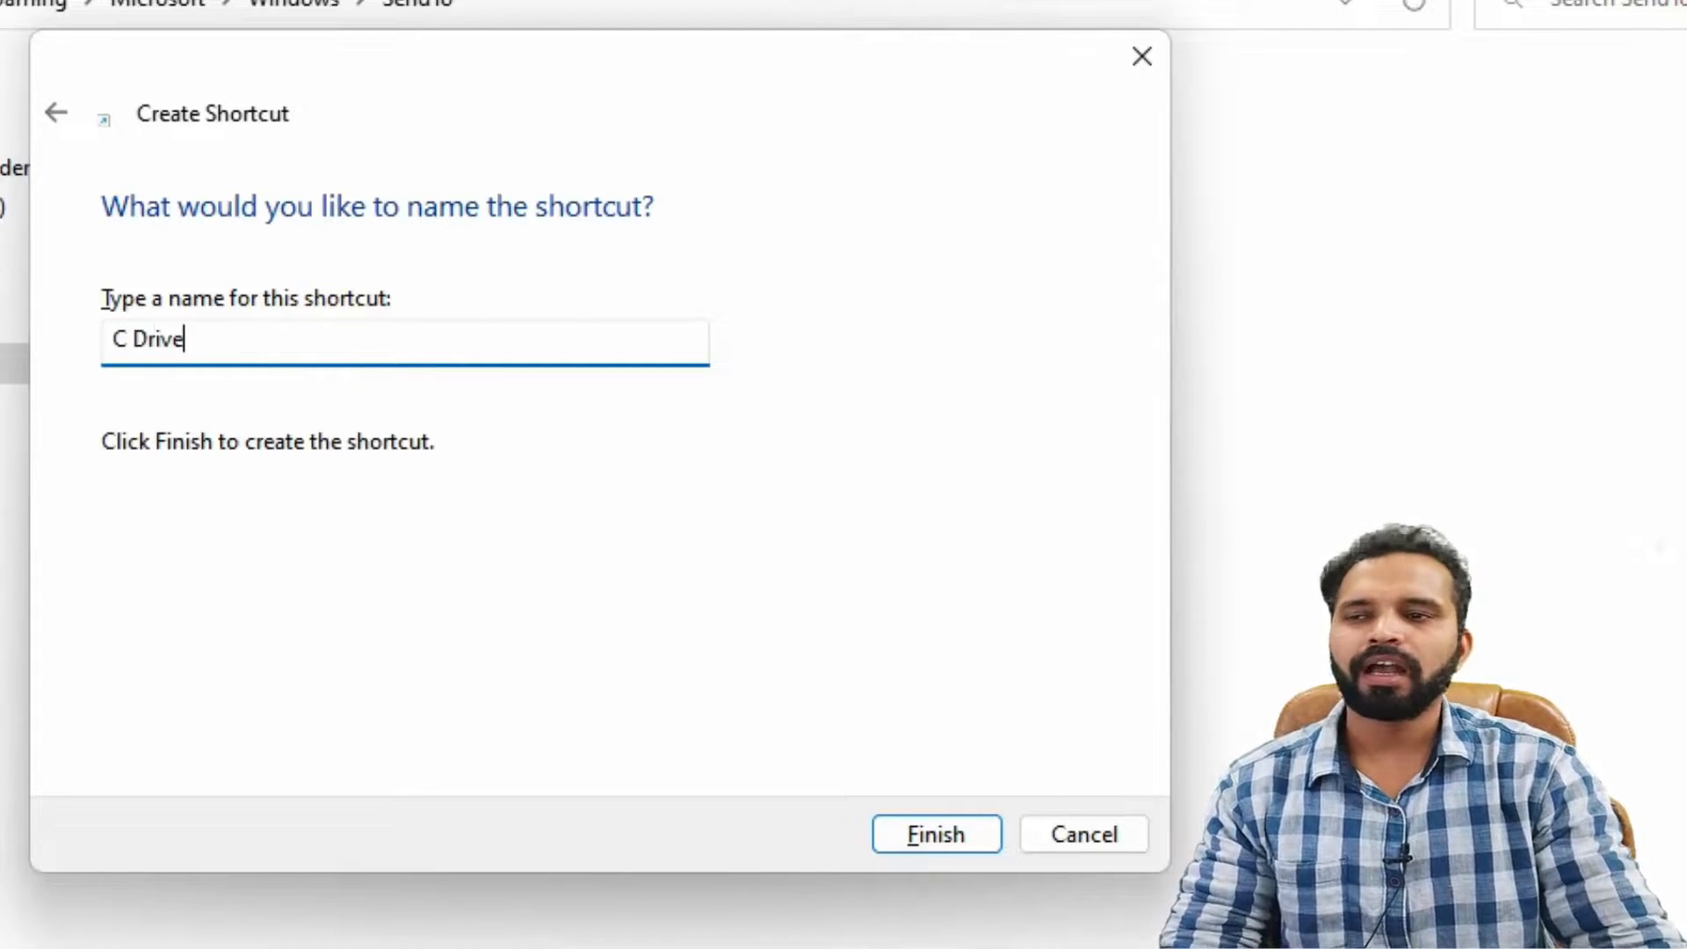
key("ctrl+z")
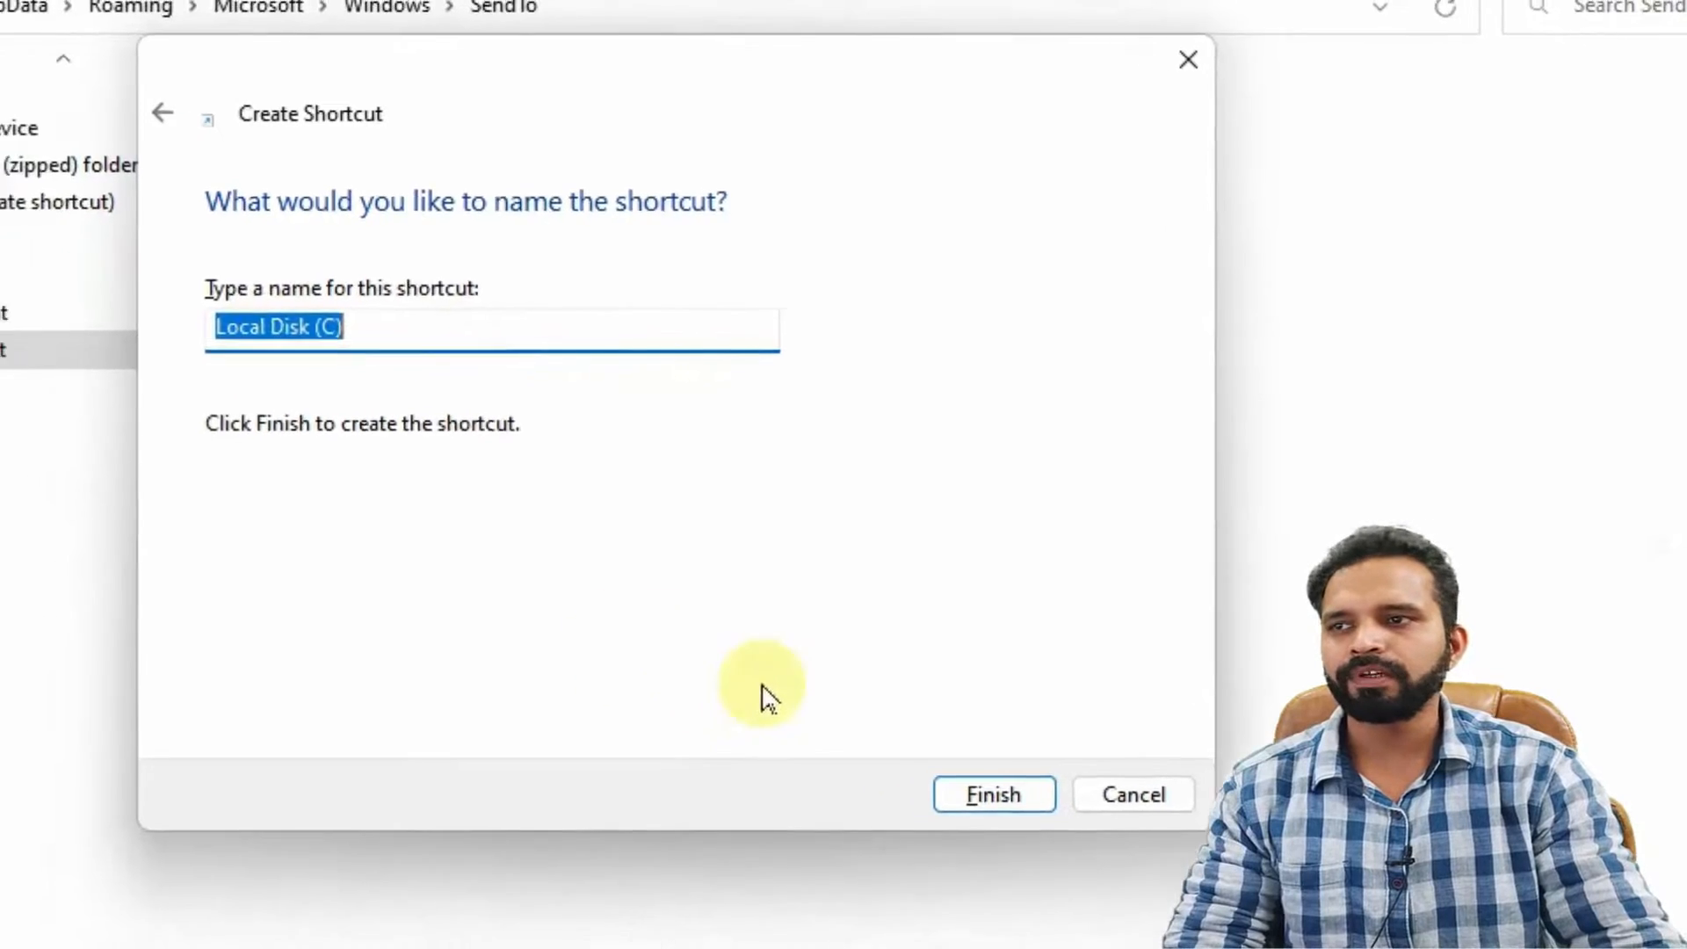
Finish creating the shortcut under the suggested name Local Disk (C) and close the SendTo folder
left_click(1129, 749)
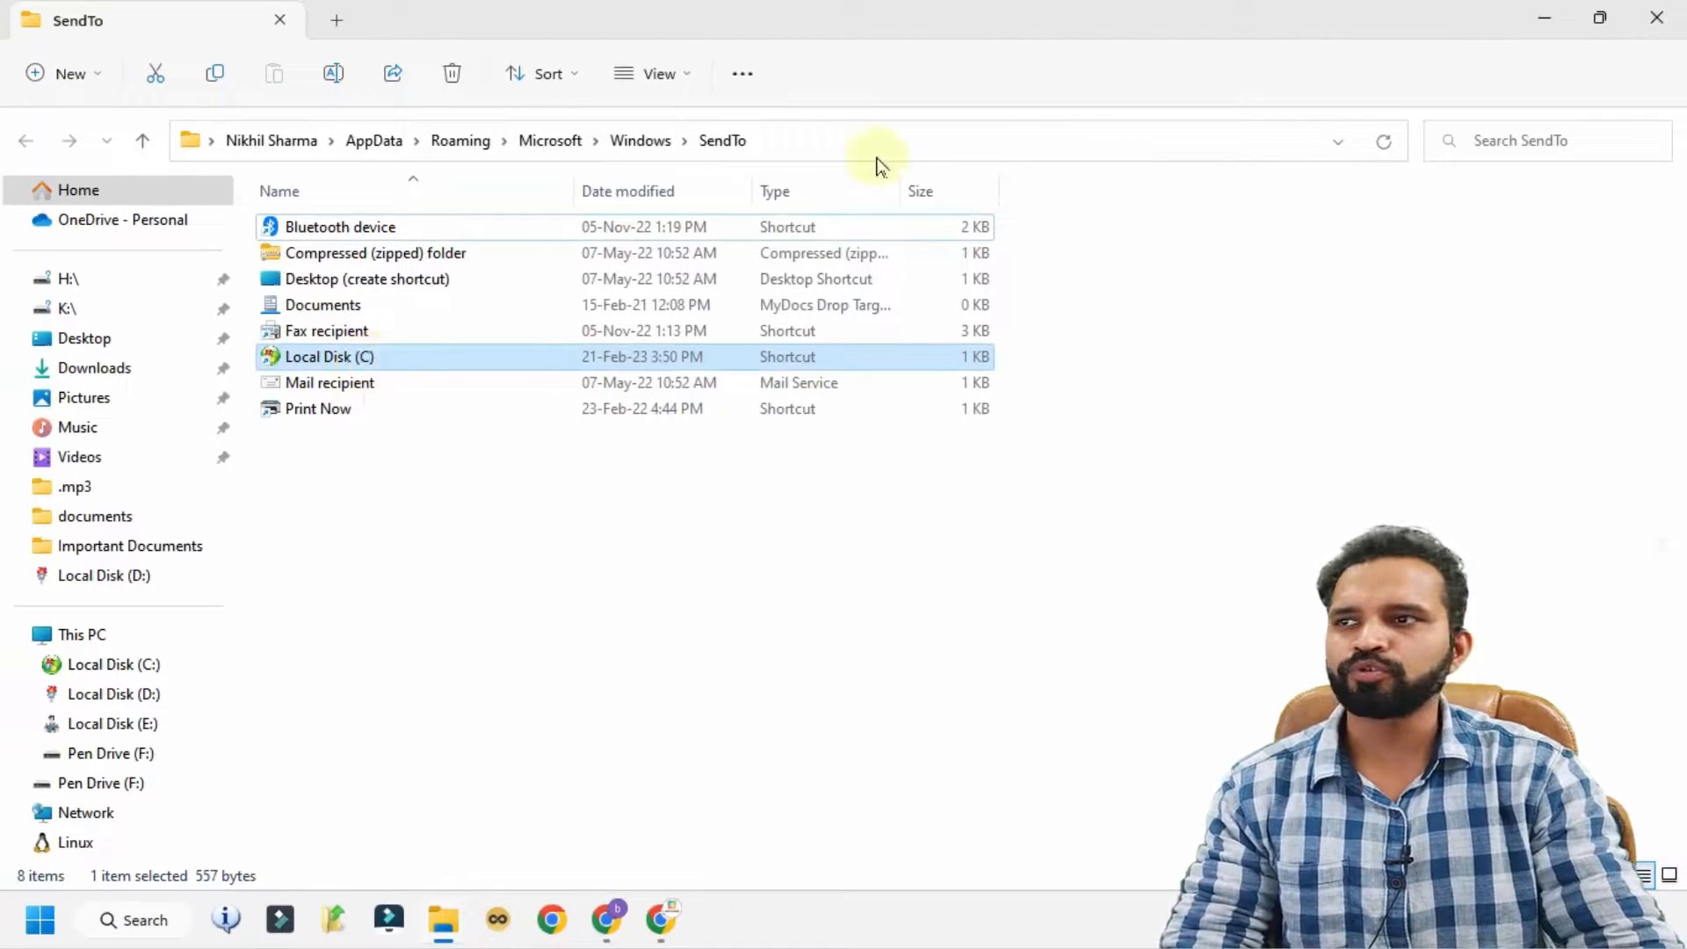
left_click(1648, 22)
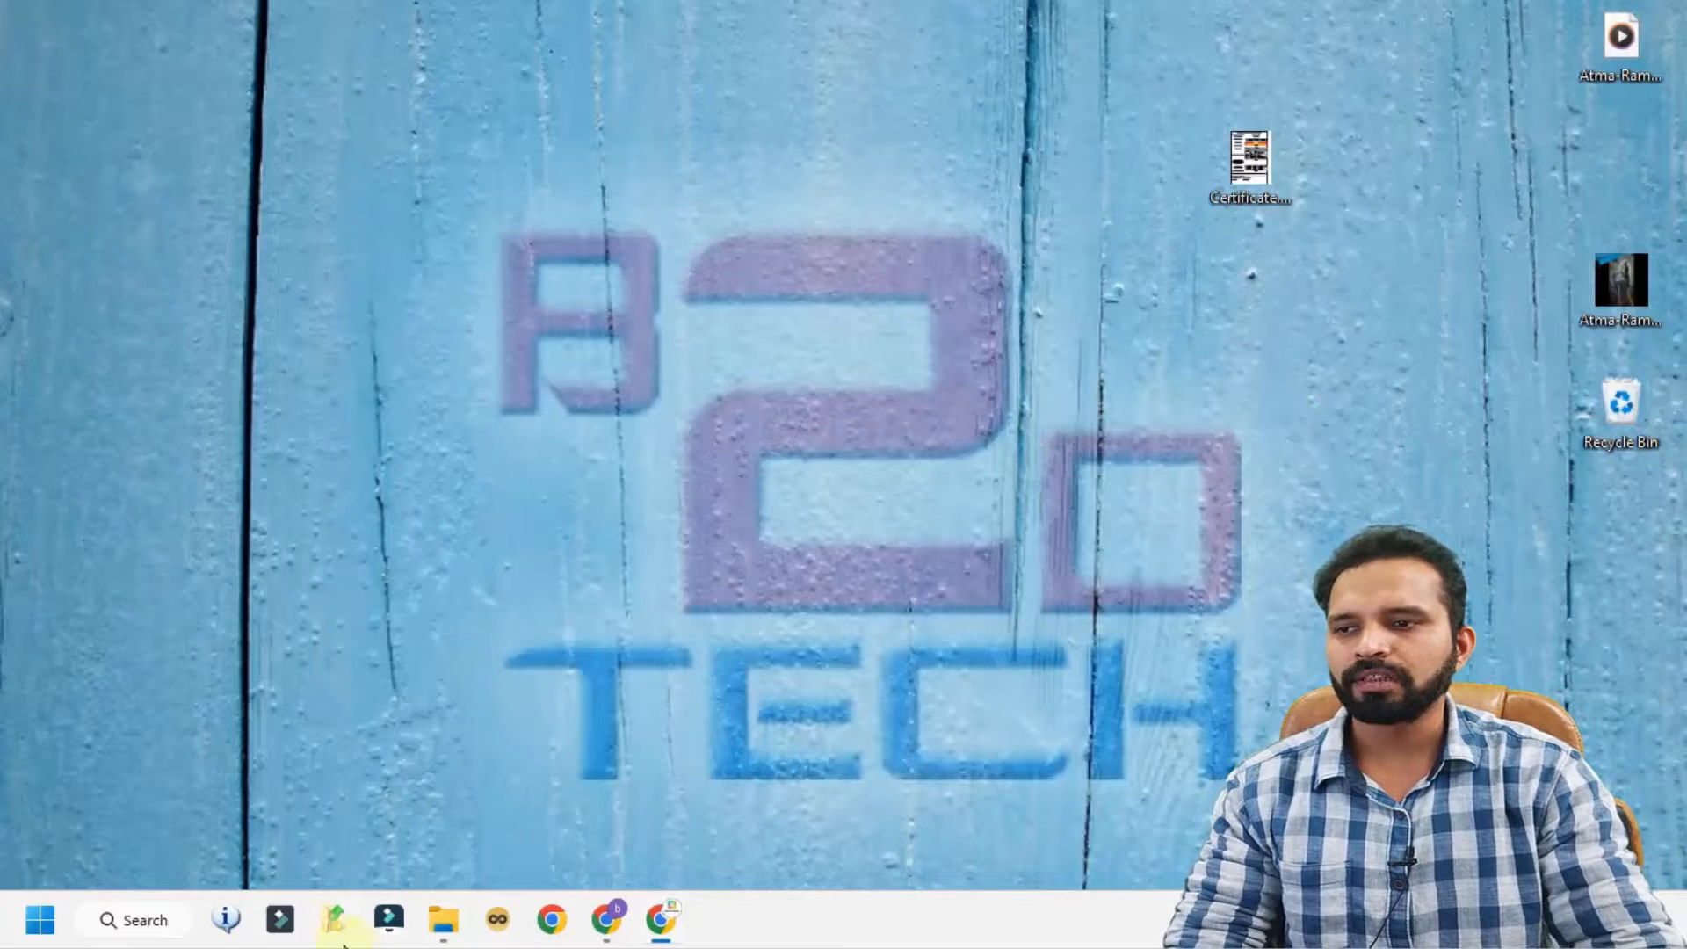
Bring up the maximized This PC window and open Pen Drive (F:)
mouse_move(443, 924)
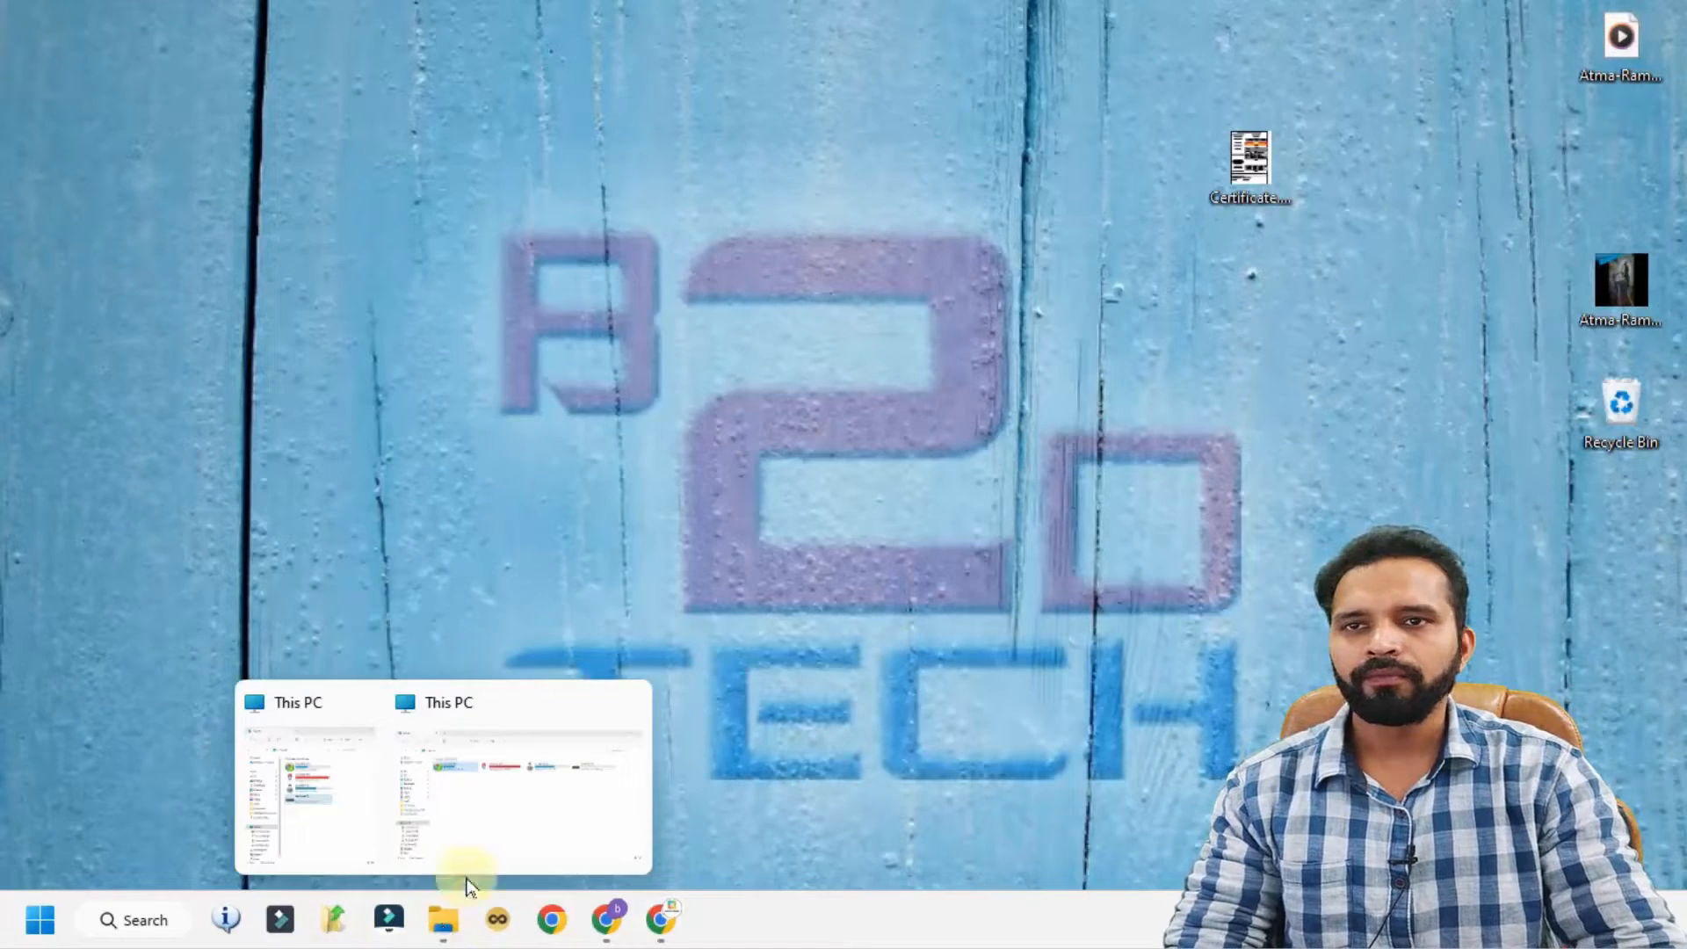
left_click(514, 815)
double_click(1287, 259)
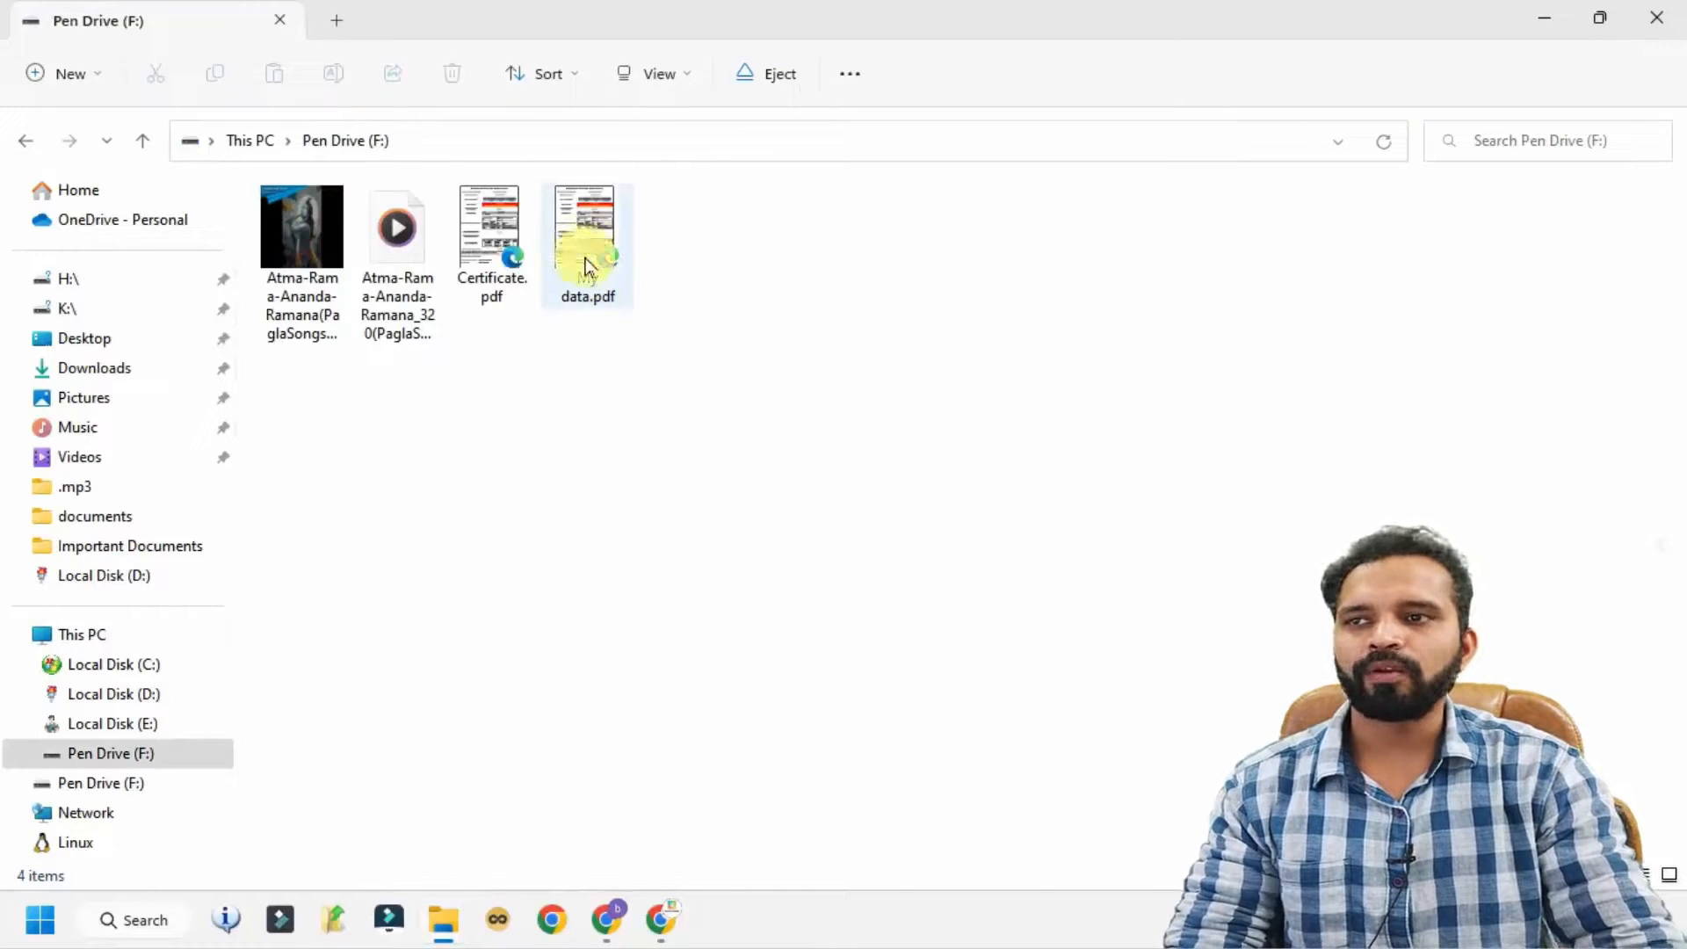
Send My data.pdf from the pen drive to Local Disk (C) with administrator permission, and open the copy on that drive
left_click(586, 286)
right_click(573, 237)
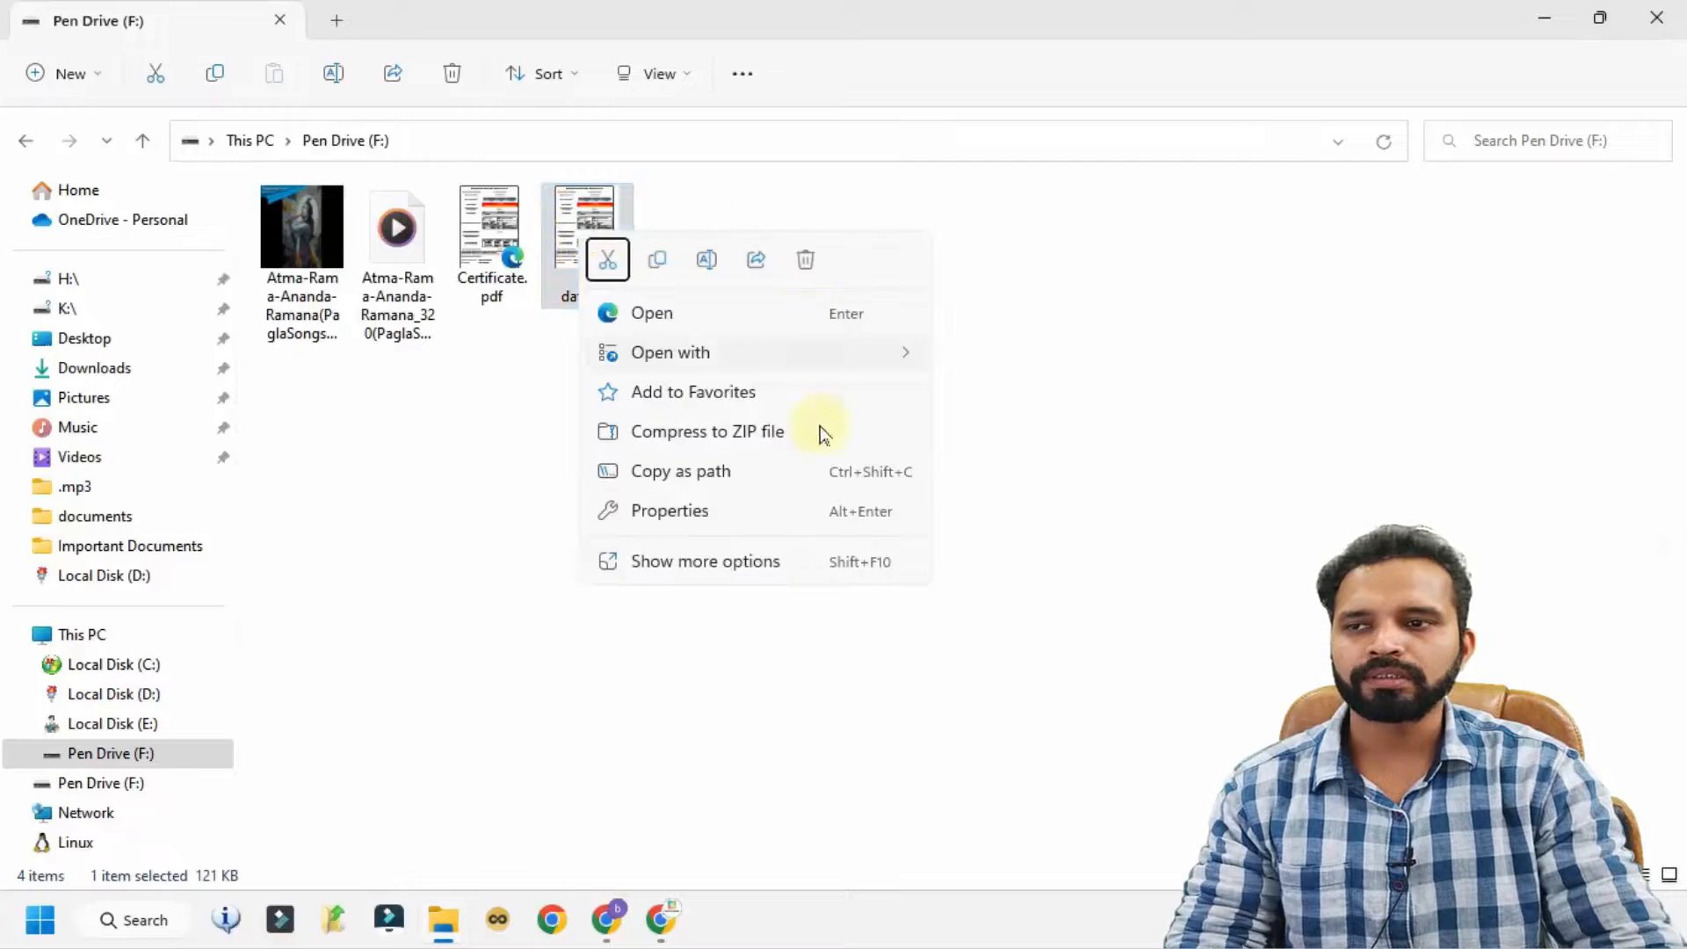
left_click(768, 565)
mouse_move(697, 639)
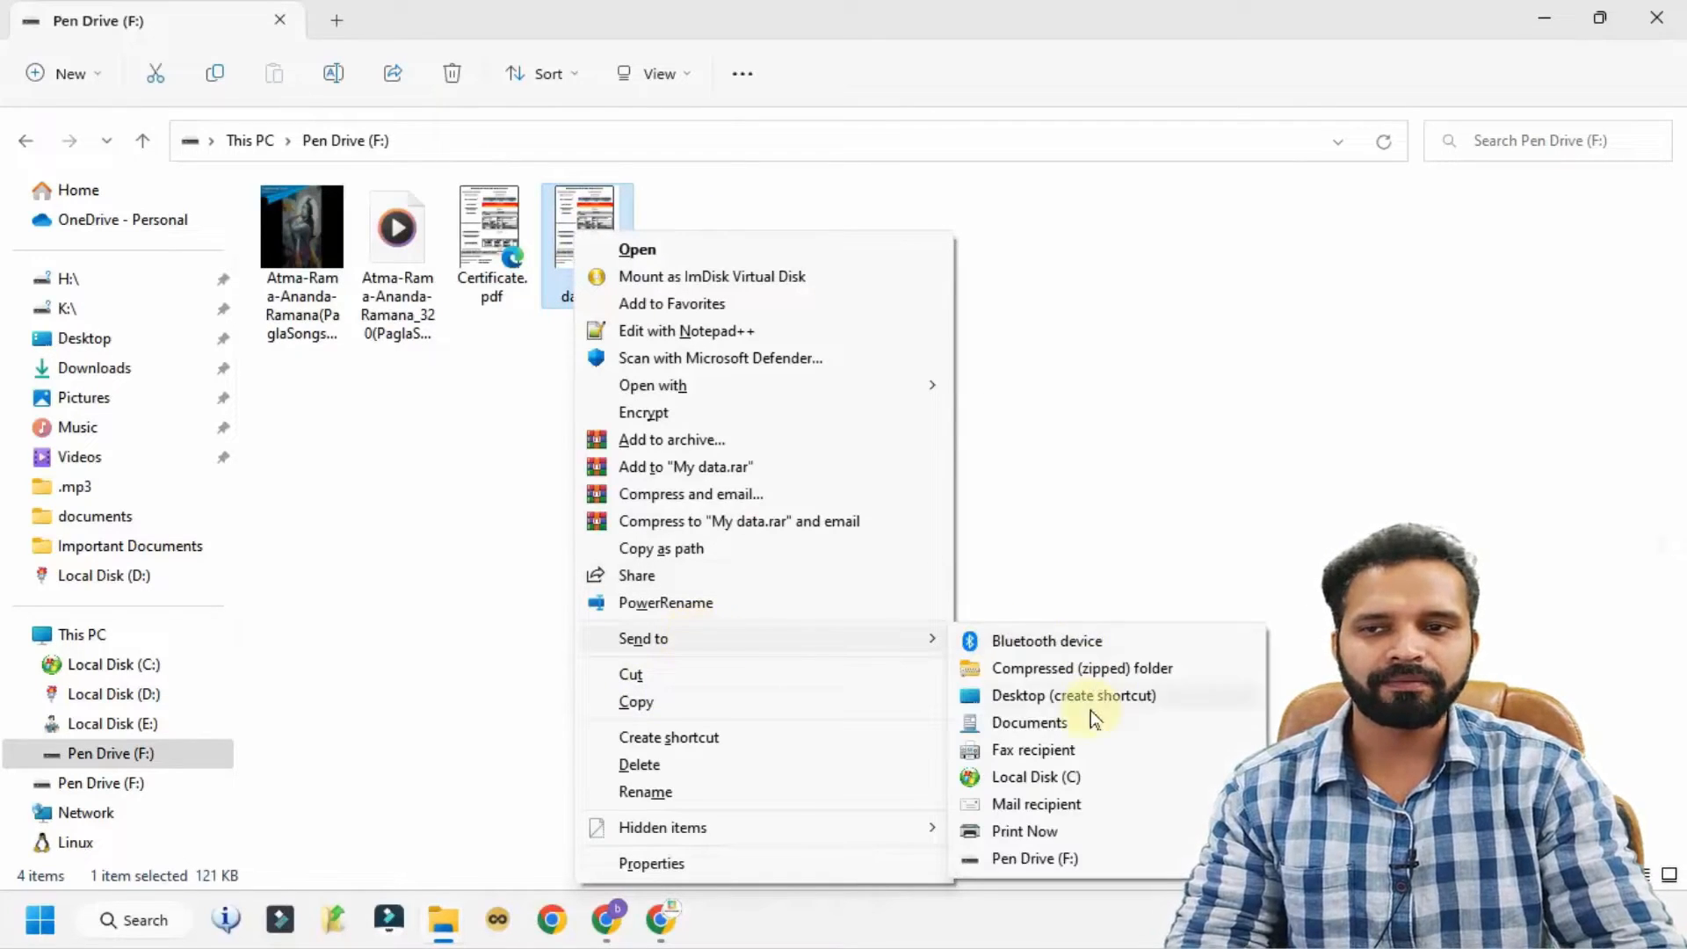
left_click(1049, 780)
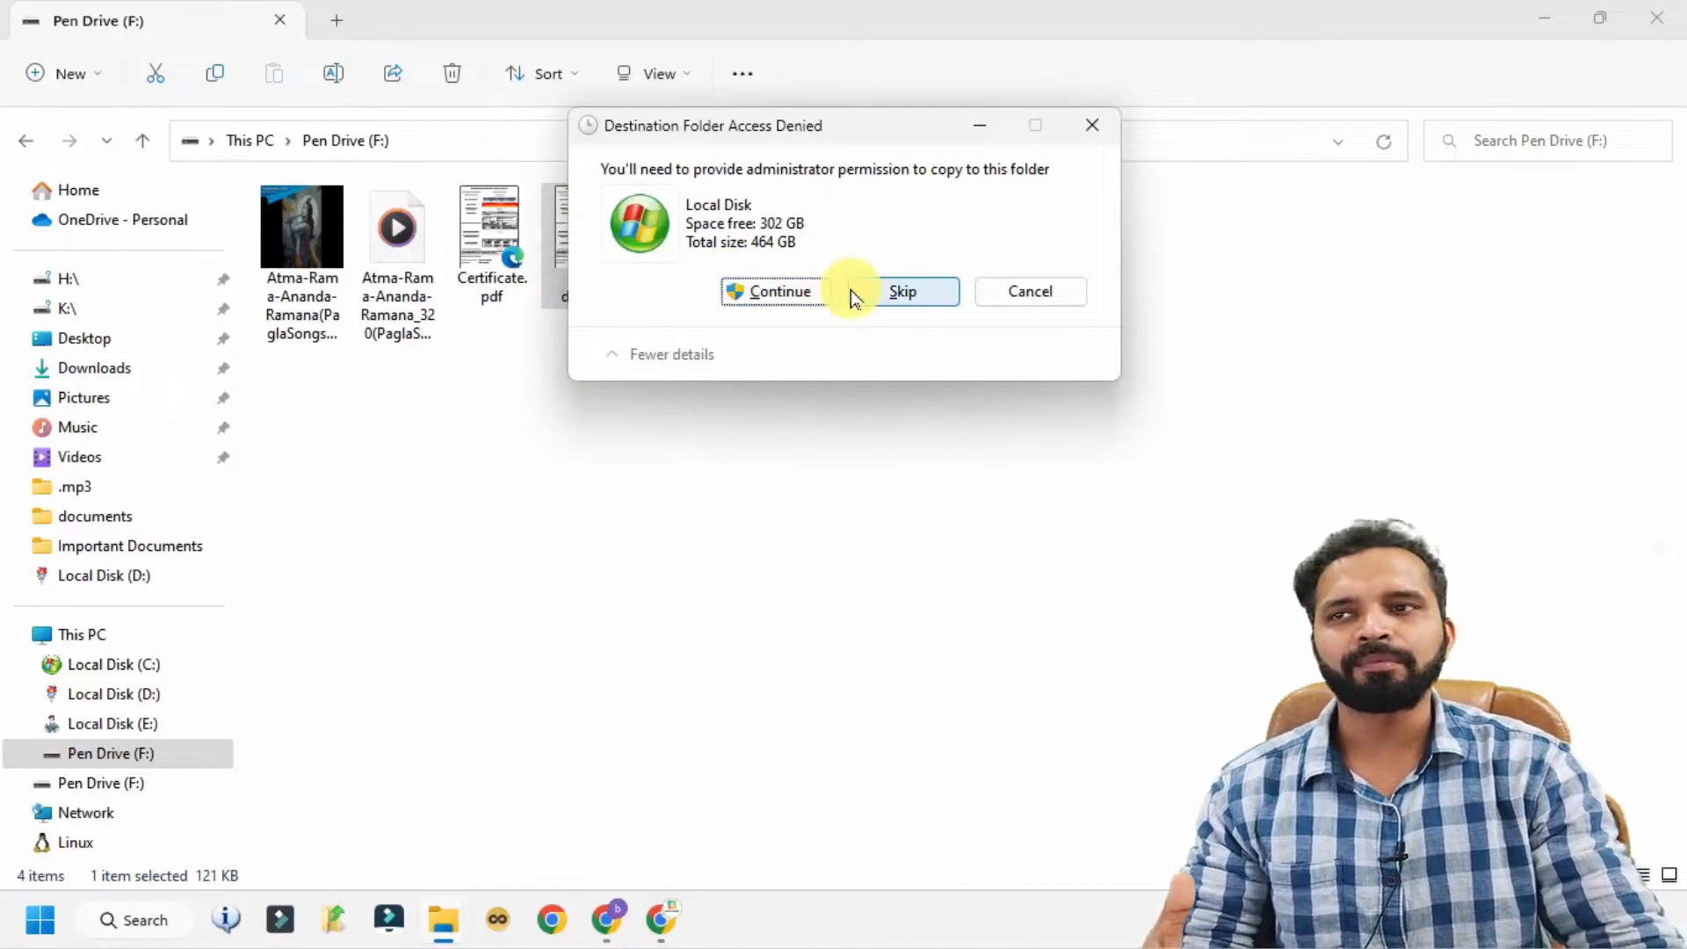
left_click(788, 303)
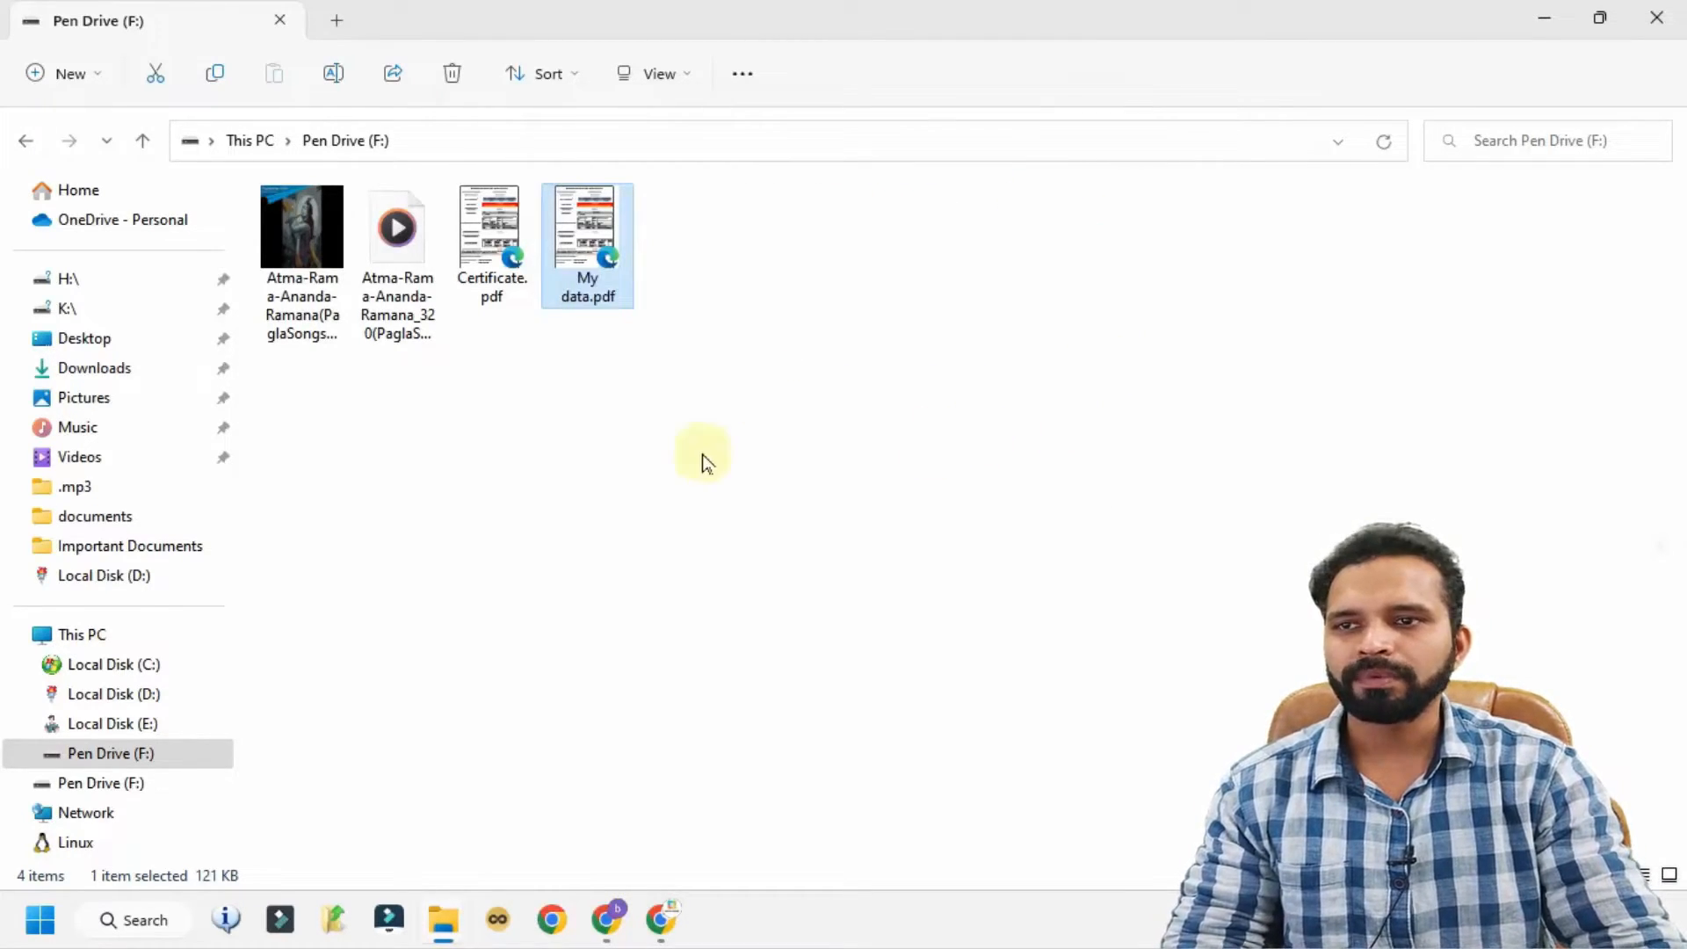
left_click(109, 669)
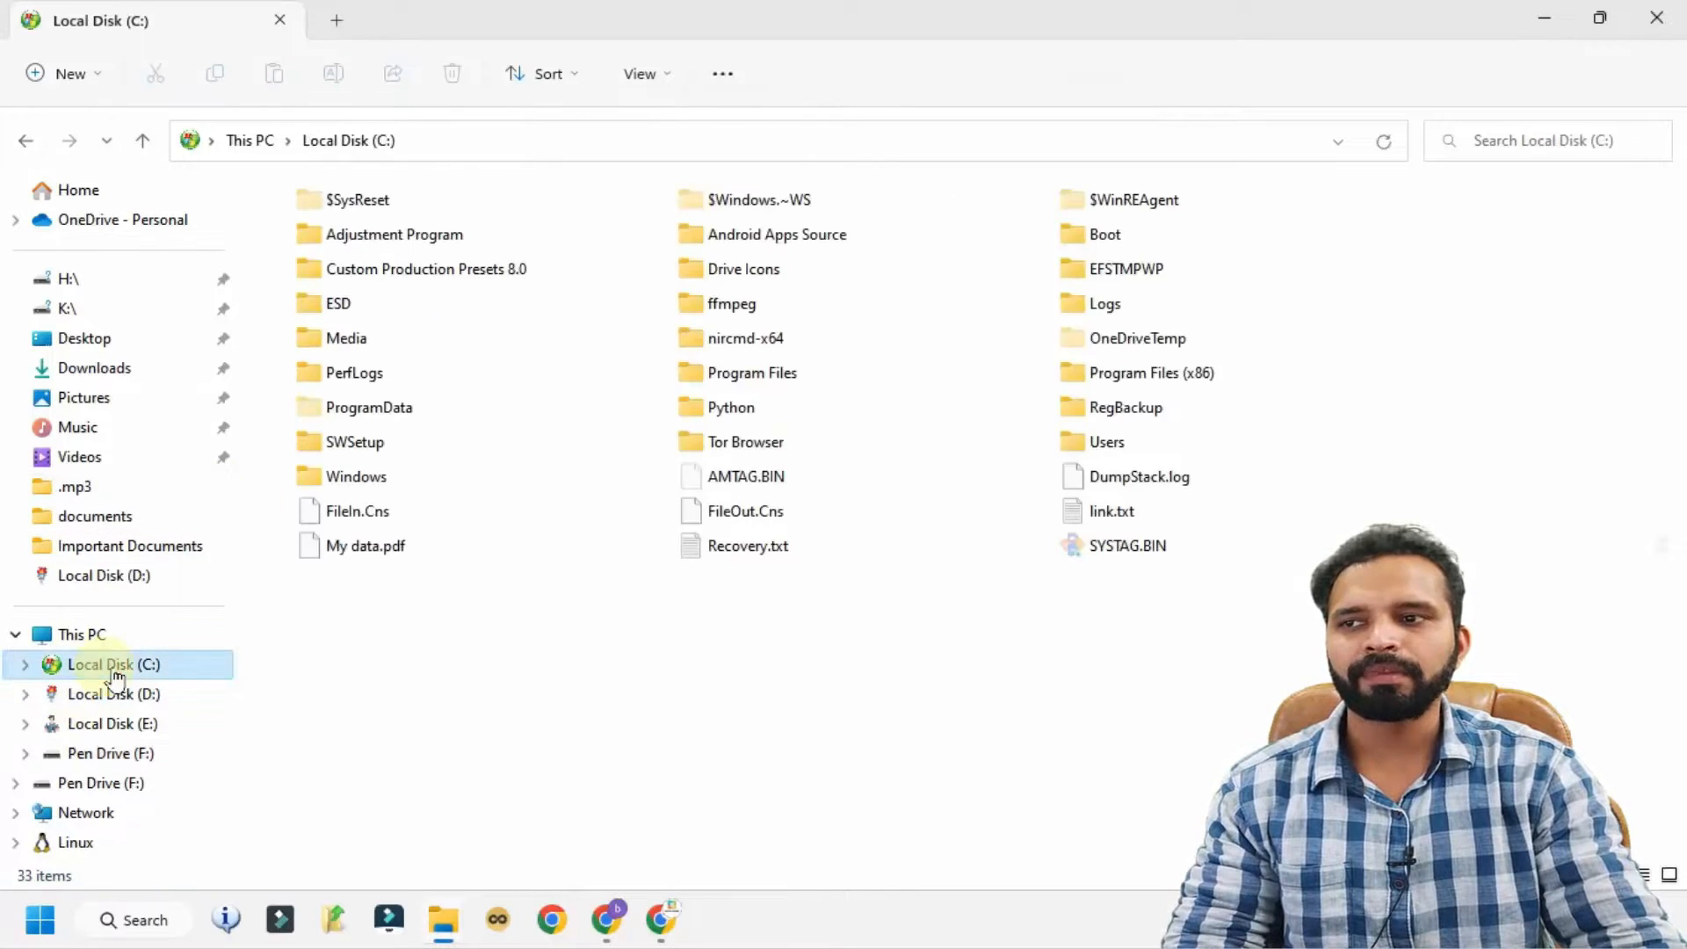
double_click(362, 549)
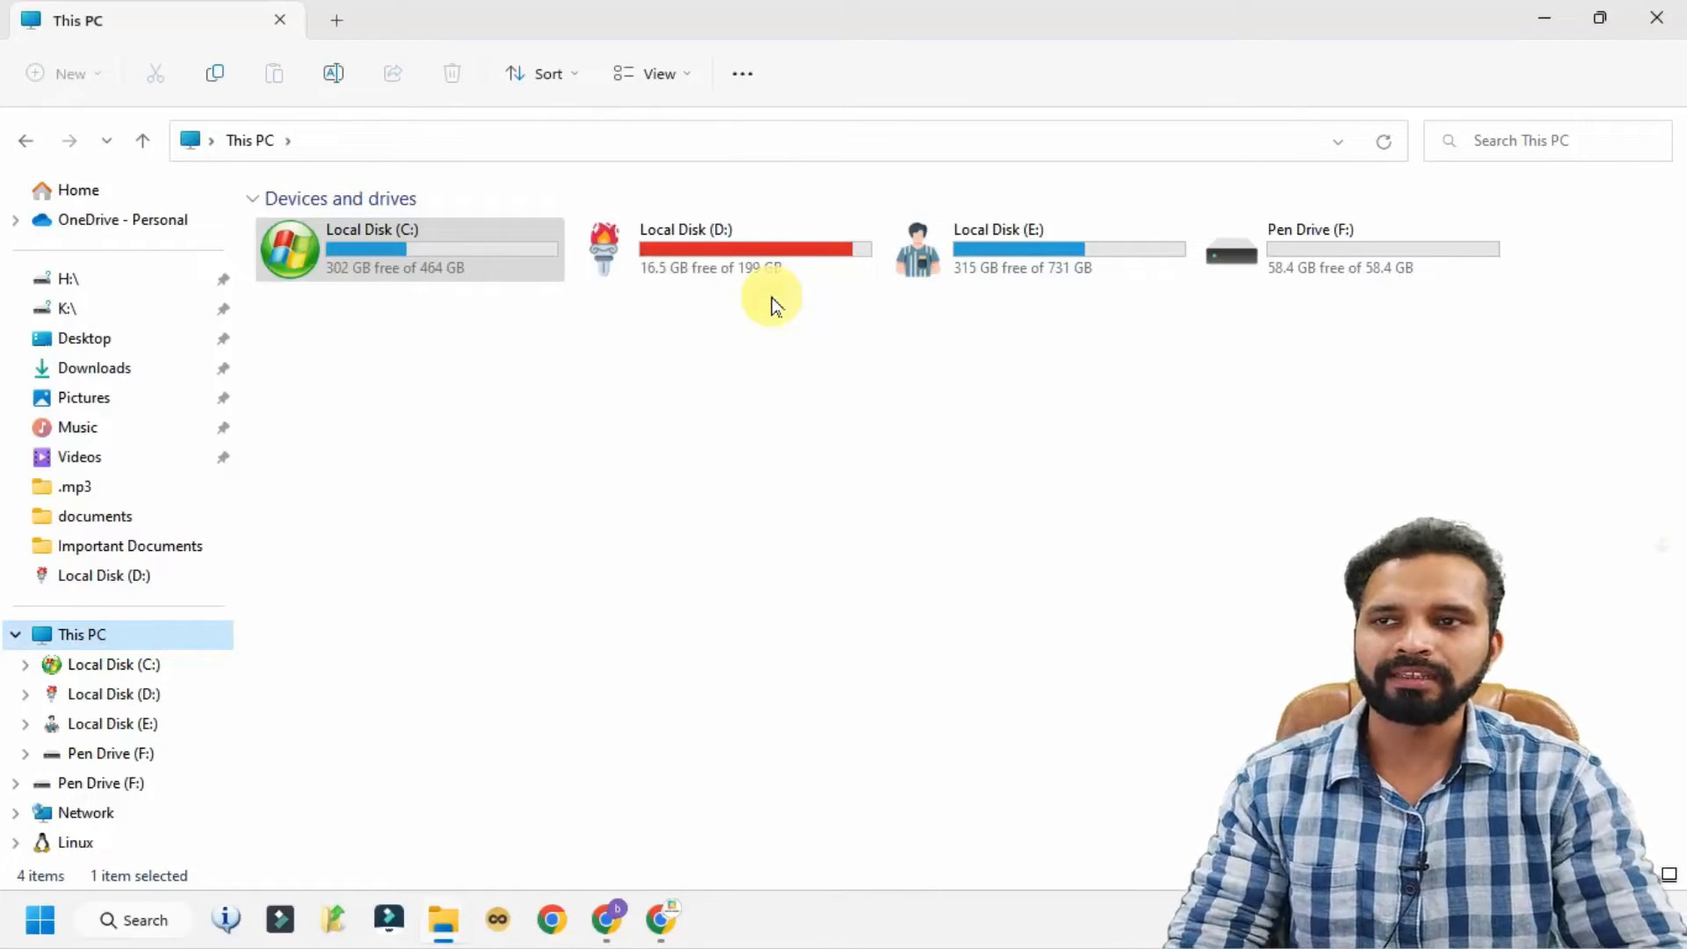
Create a new folder named PenDriveData on Local Disk (D:)
double_click(727, 274)
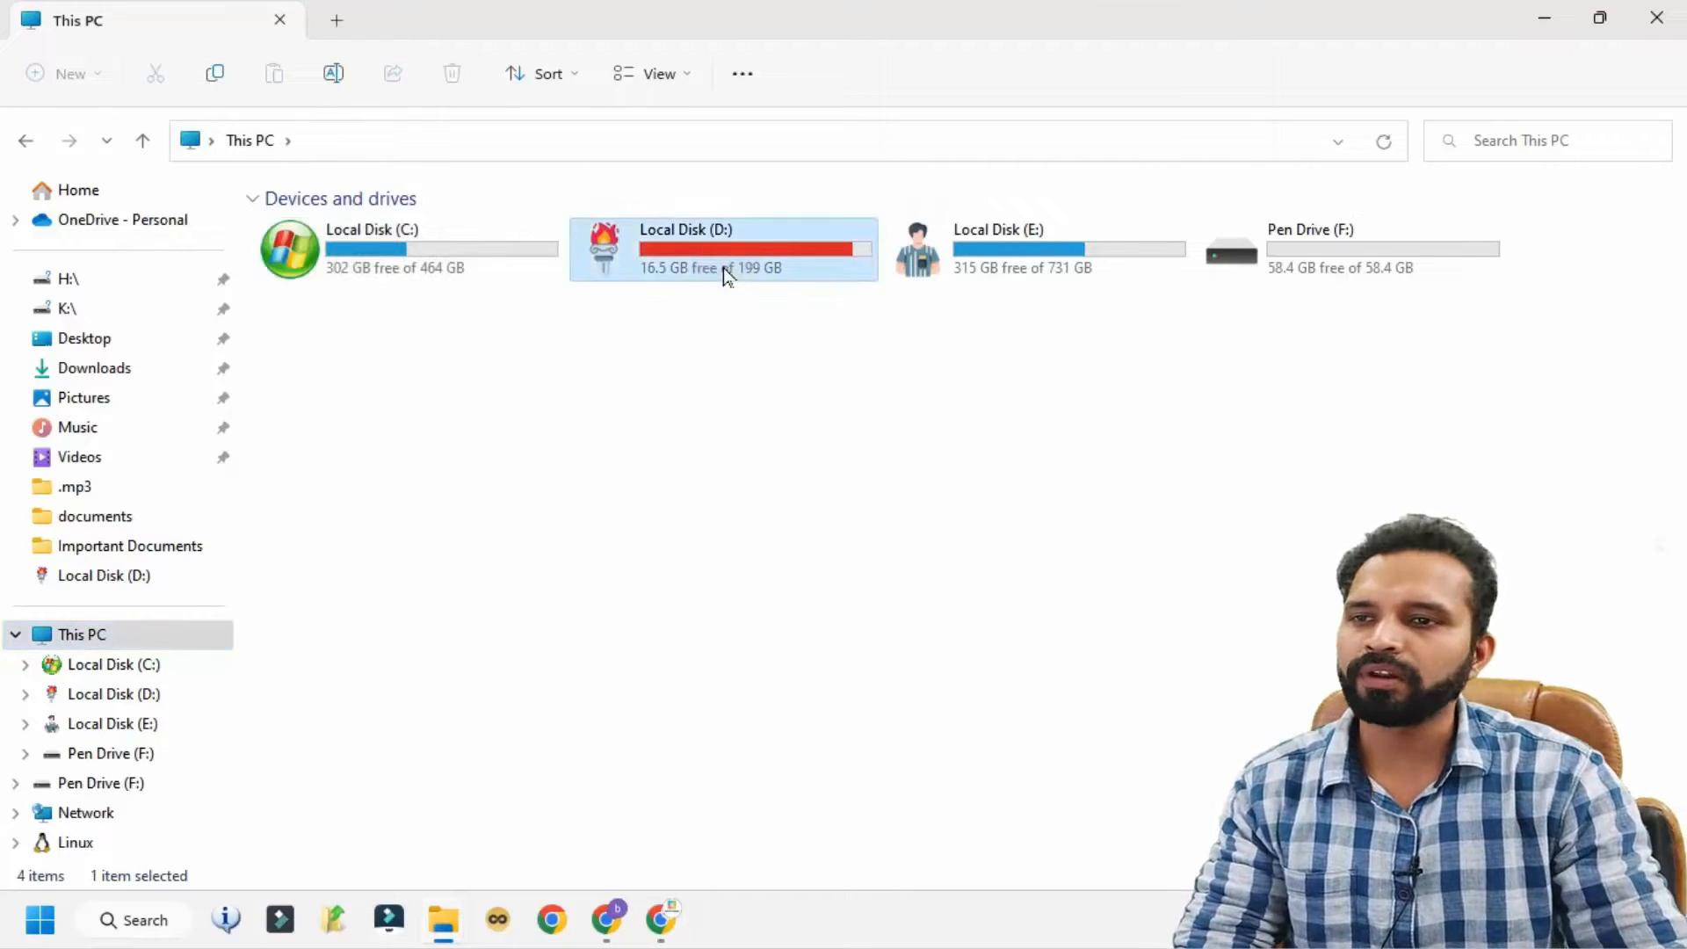
right_click(905, 648)
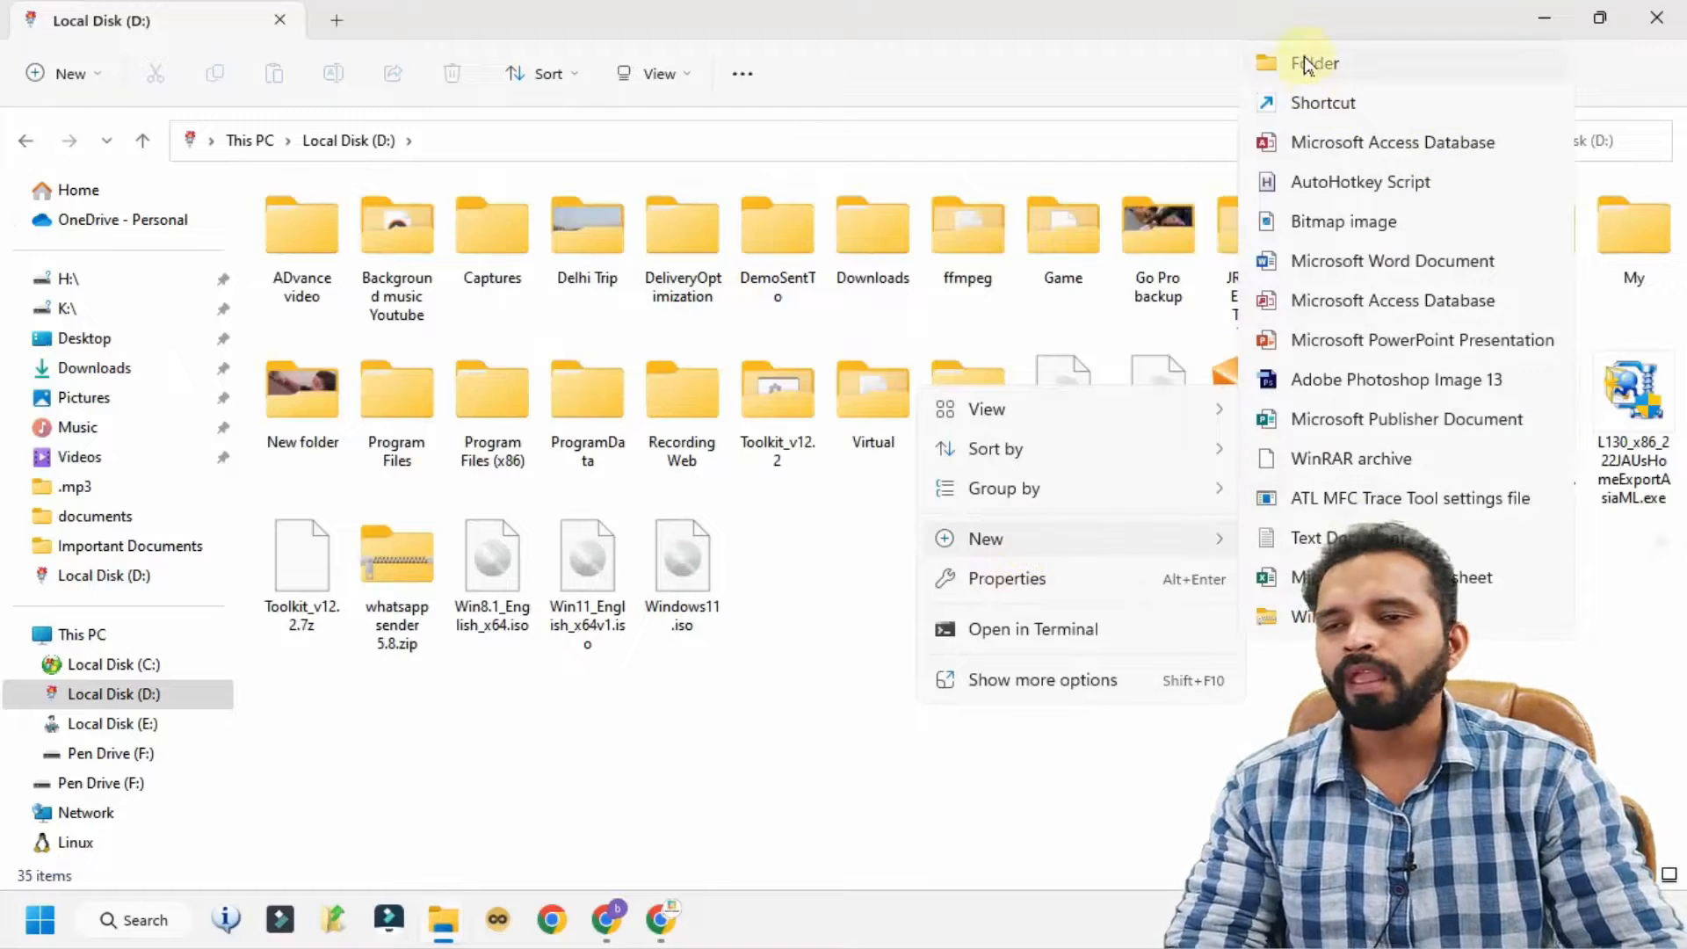
left_click(1236, 168)
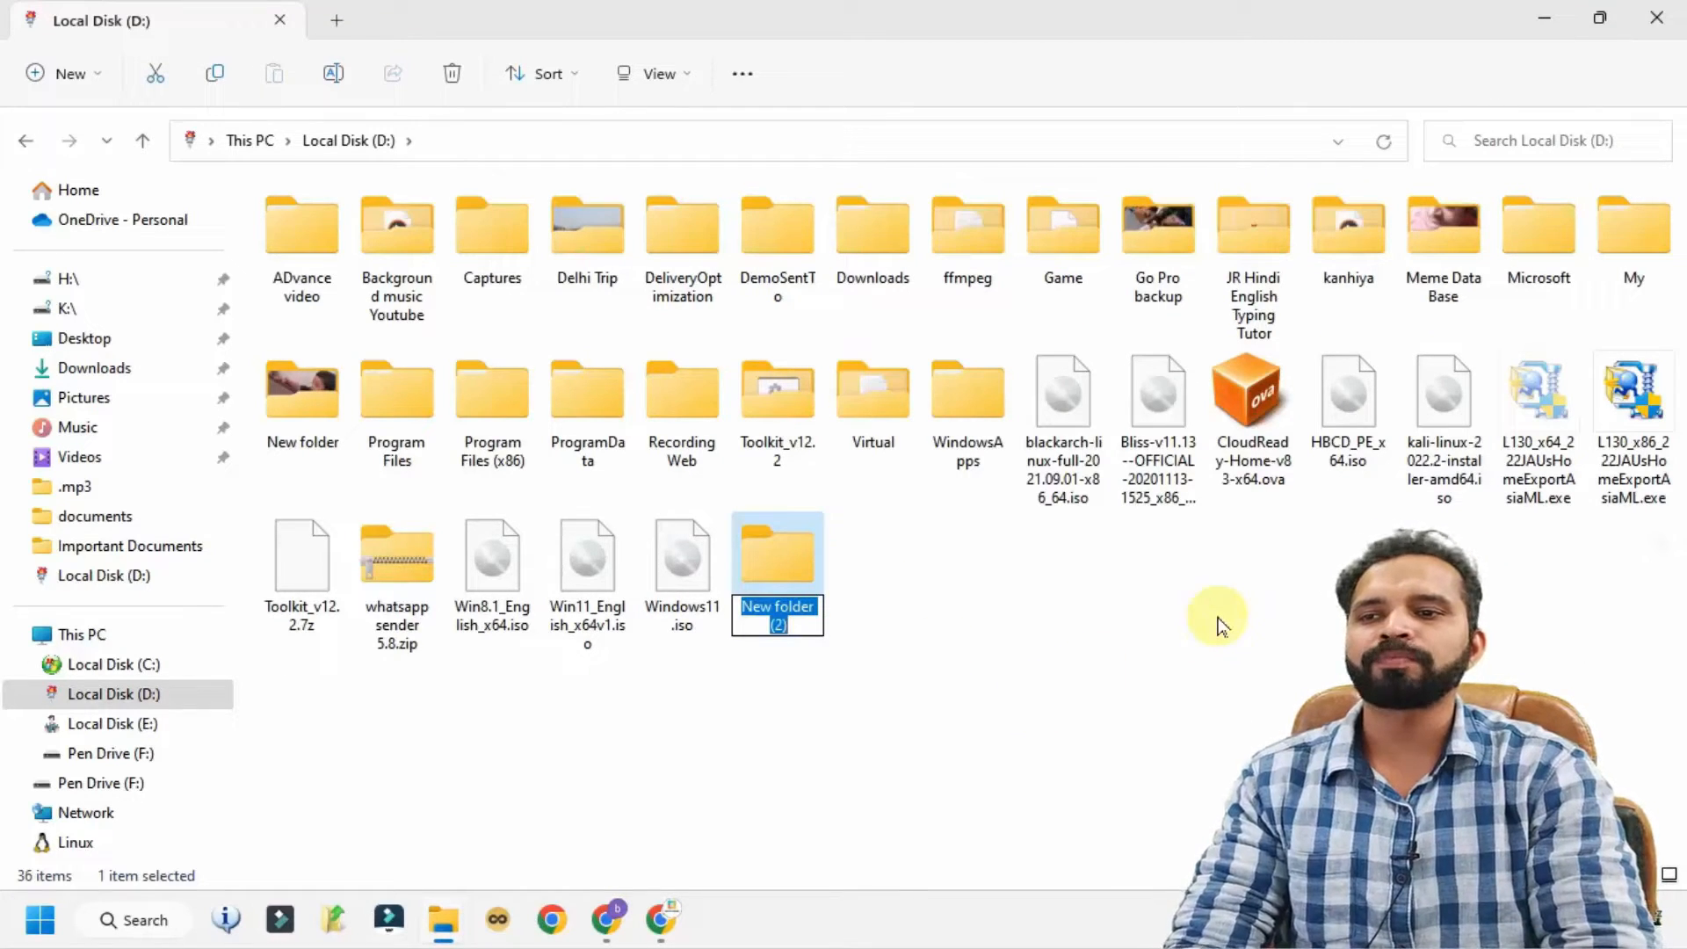
type("P")
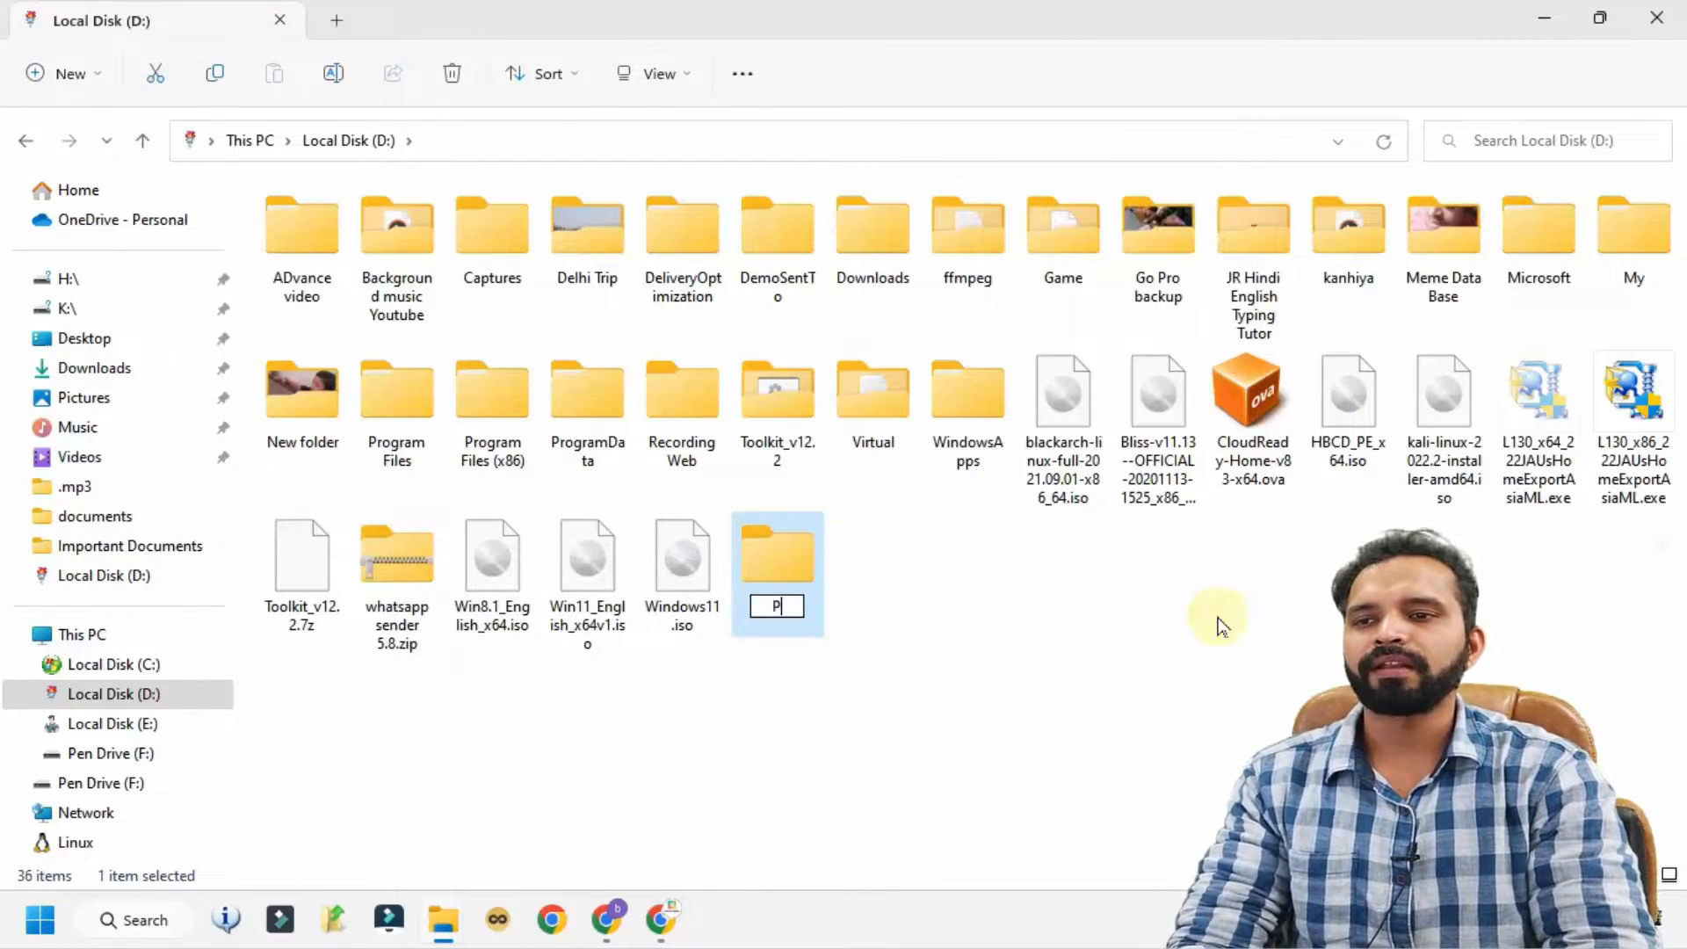
type("enDriveData")
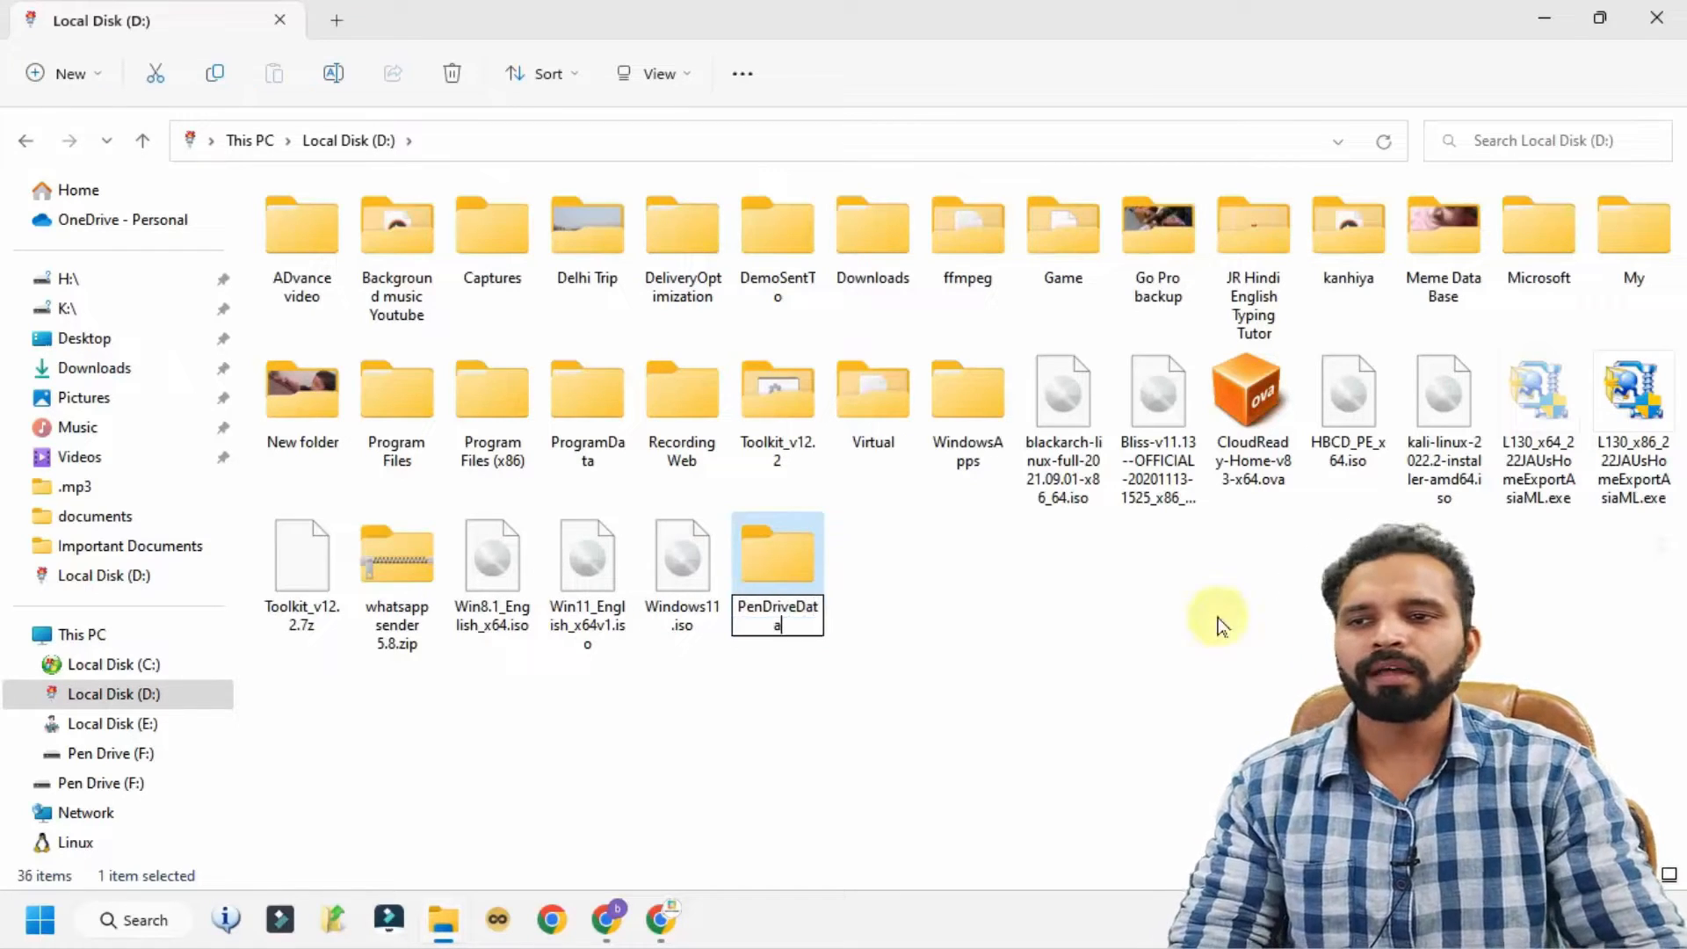
key("Return")
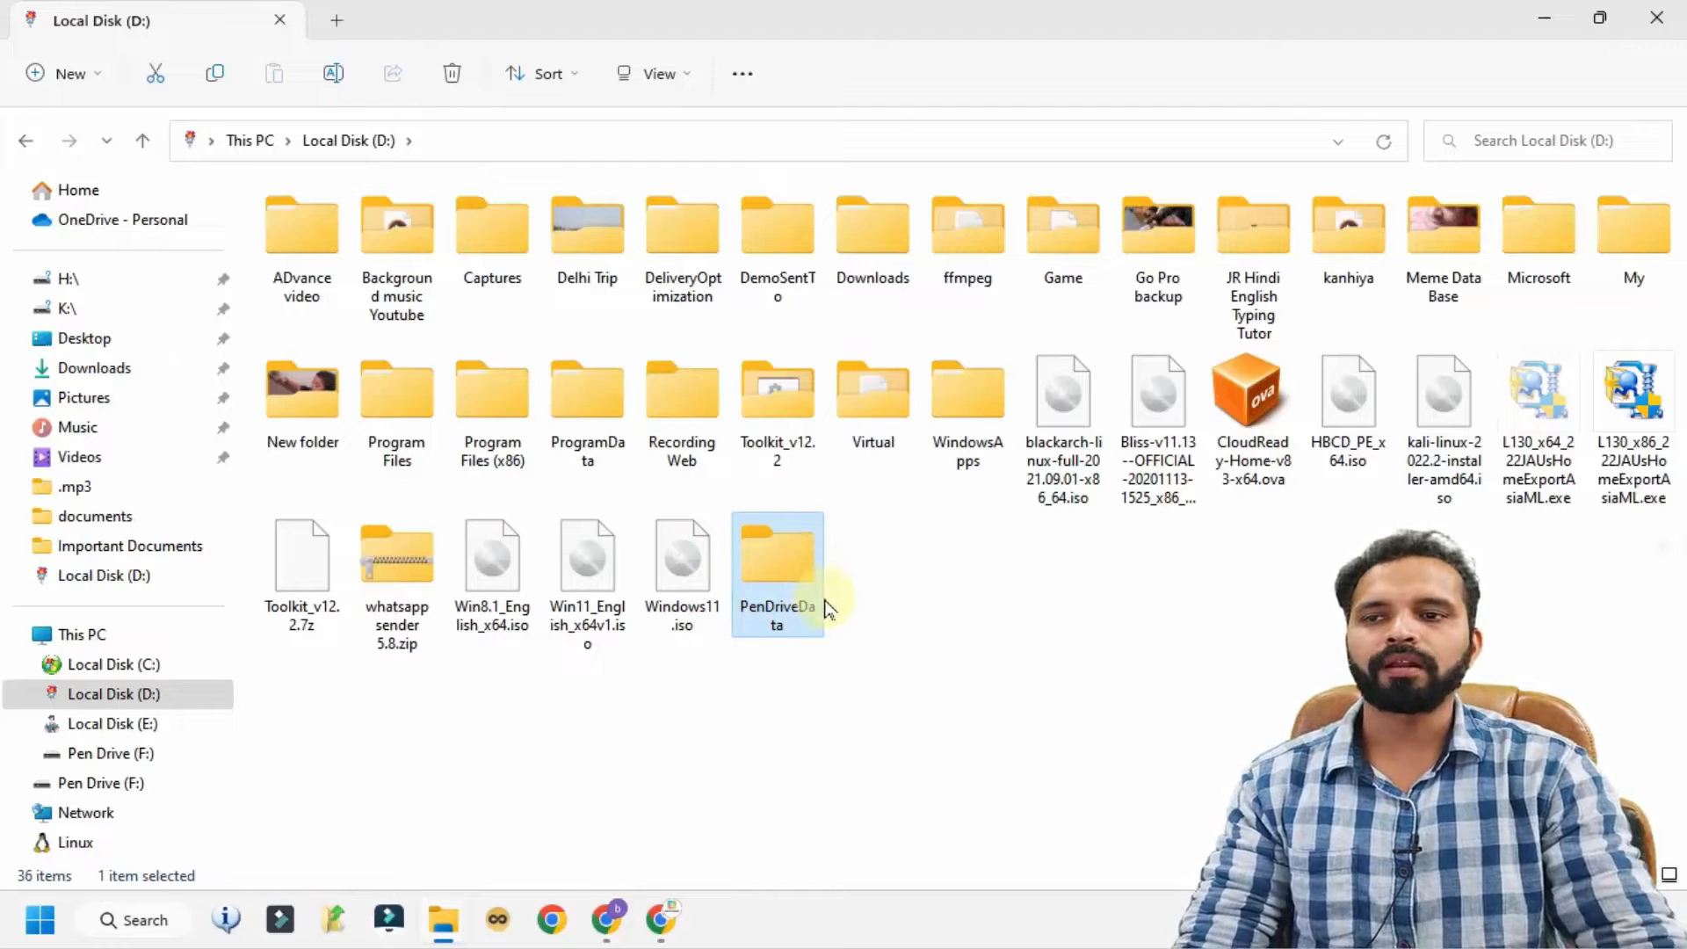
Copy the PenDriveData folder's path, close the window and open the SendTo folder through the Run dialog
right_click(775, 575)
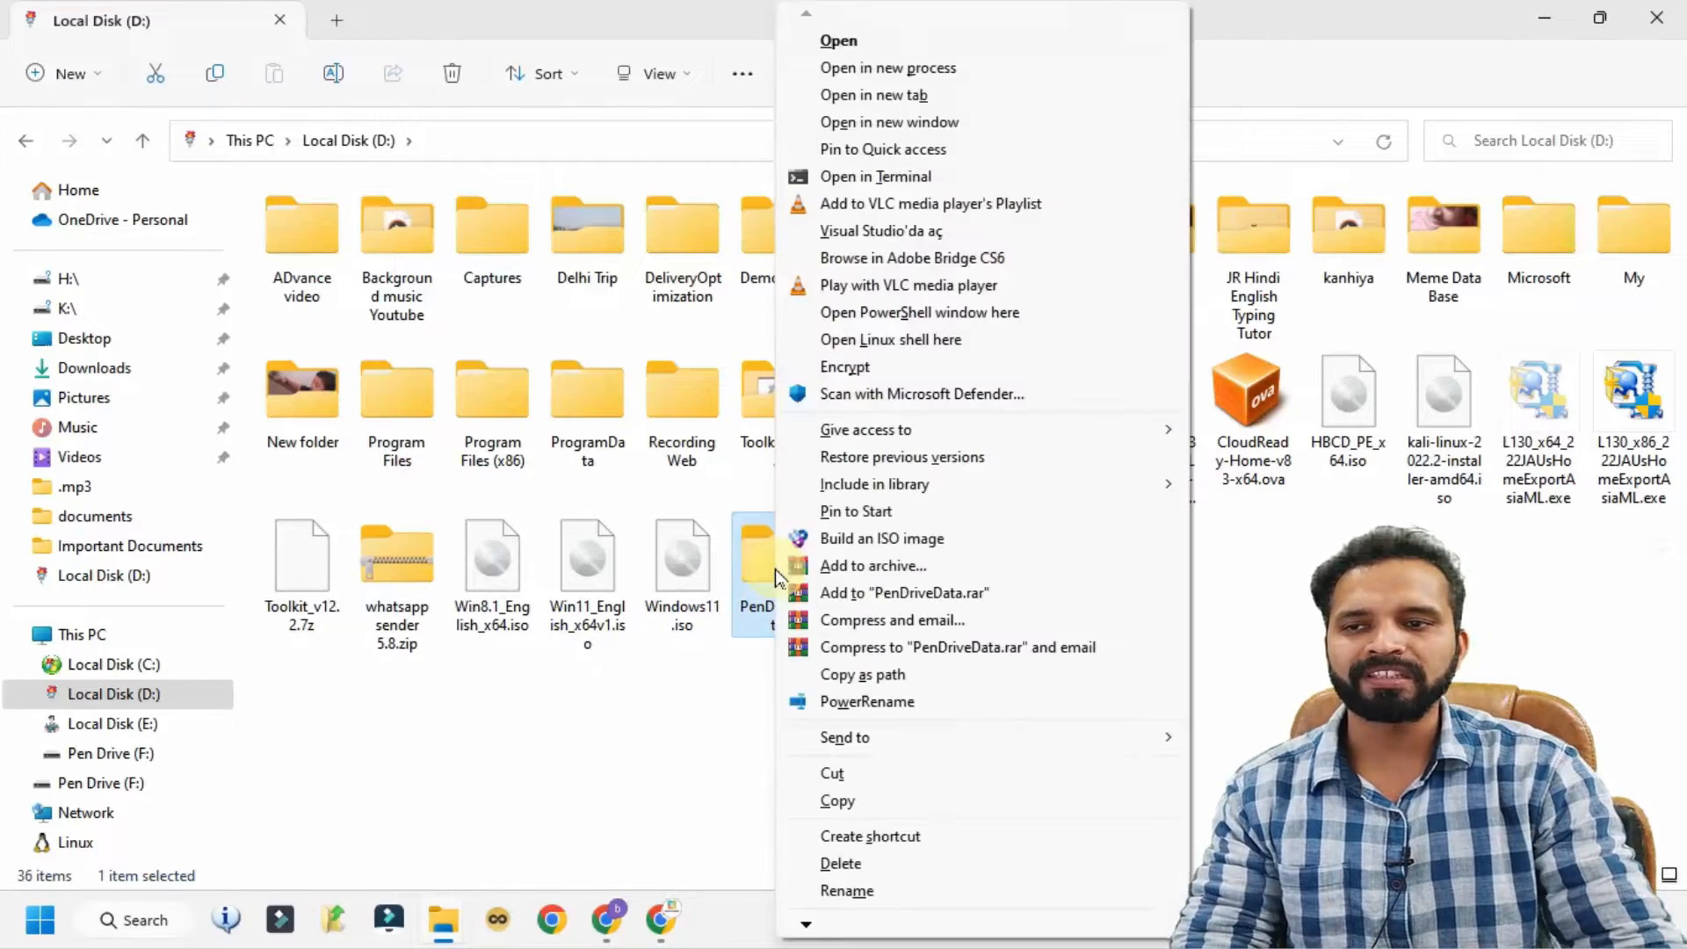
left_click(933, 683)
left_click(1656, 18)
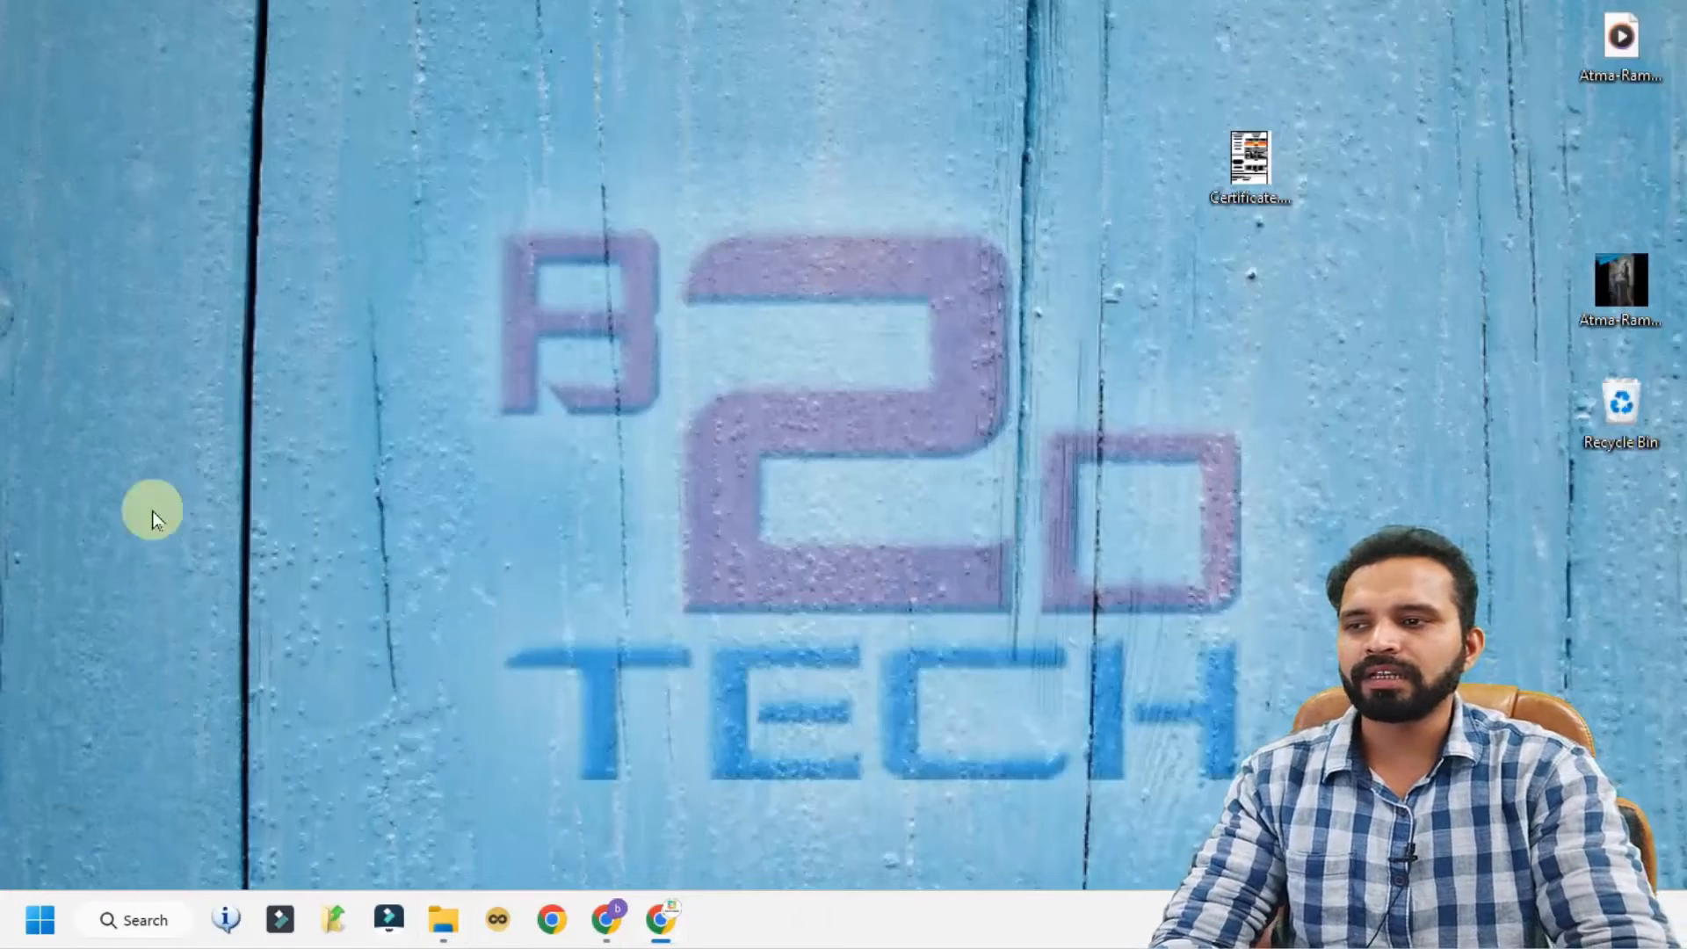
key("super+r")
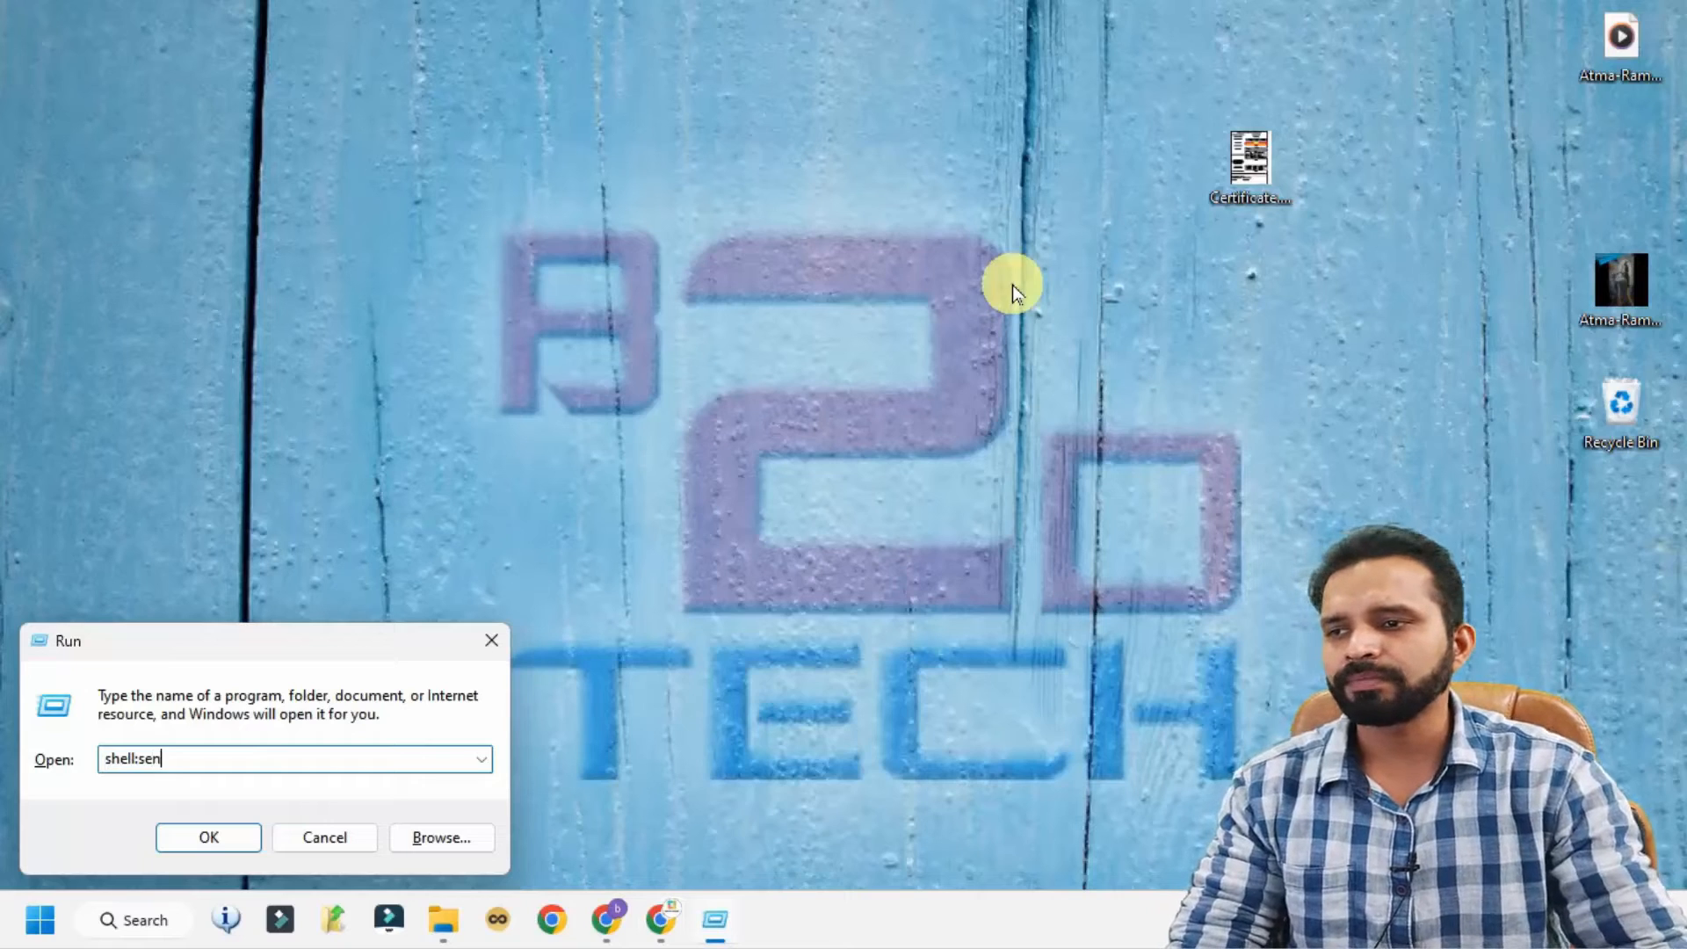
left_click(210, 839)
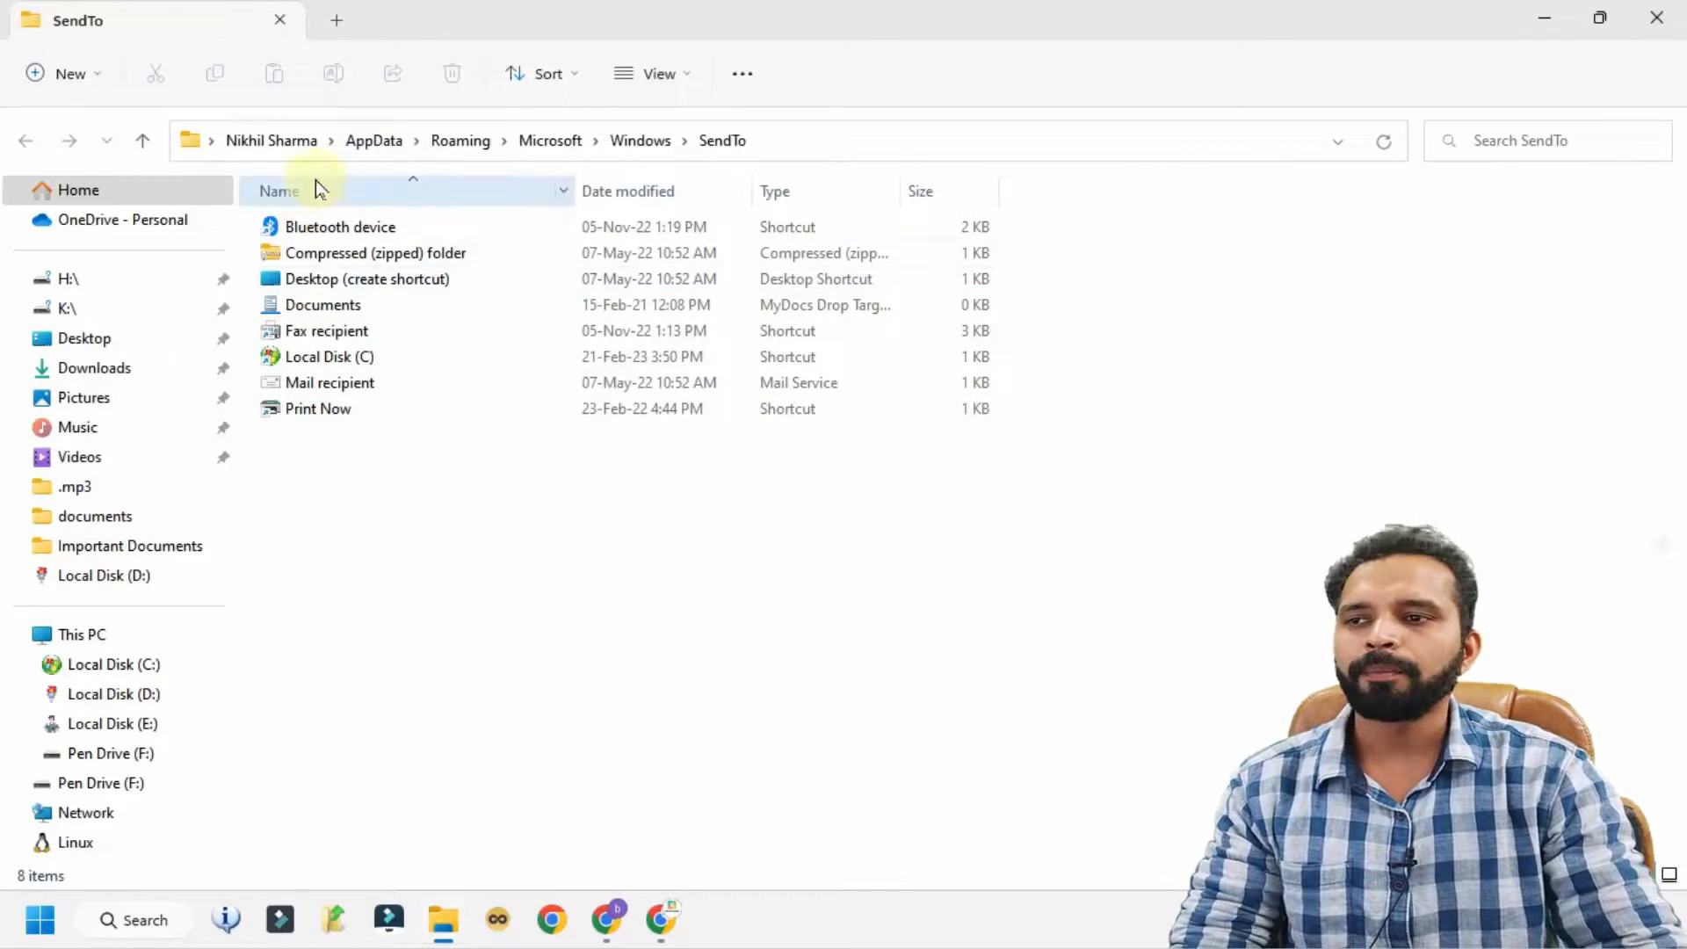
Create a shortcut in the SendTo folder to the copied path "D:\PenDriveData", naming it Pen Drive Data in D
right_click(356, 461)
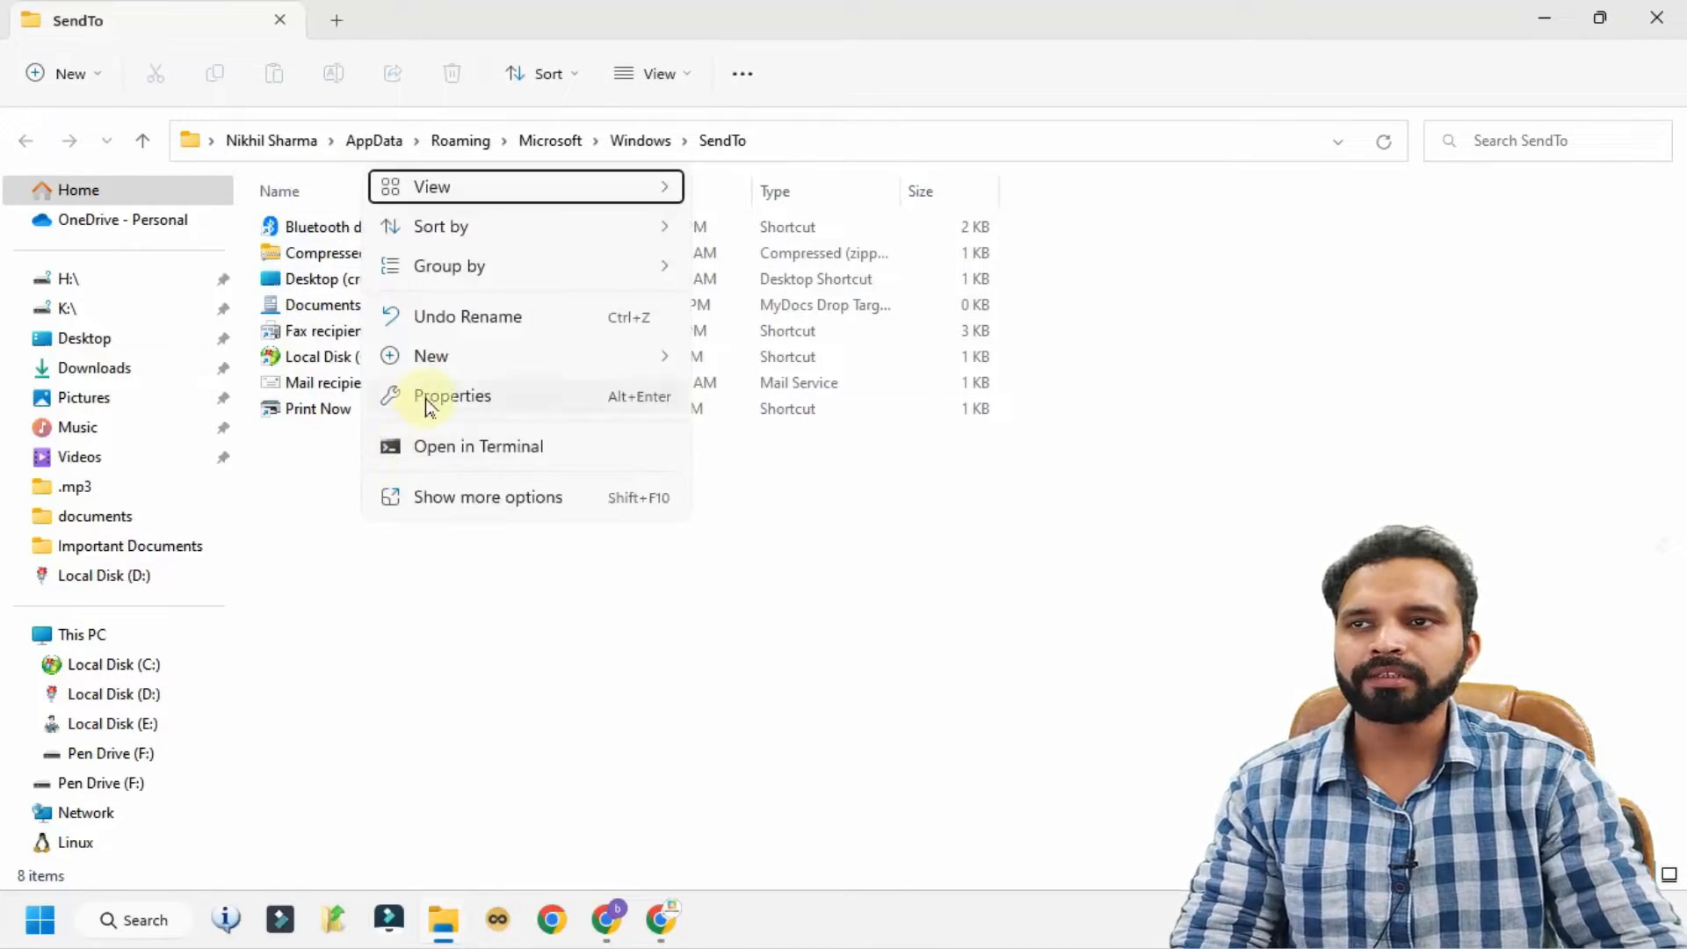
mouse_move(437, 360)
left_click(817, 98)
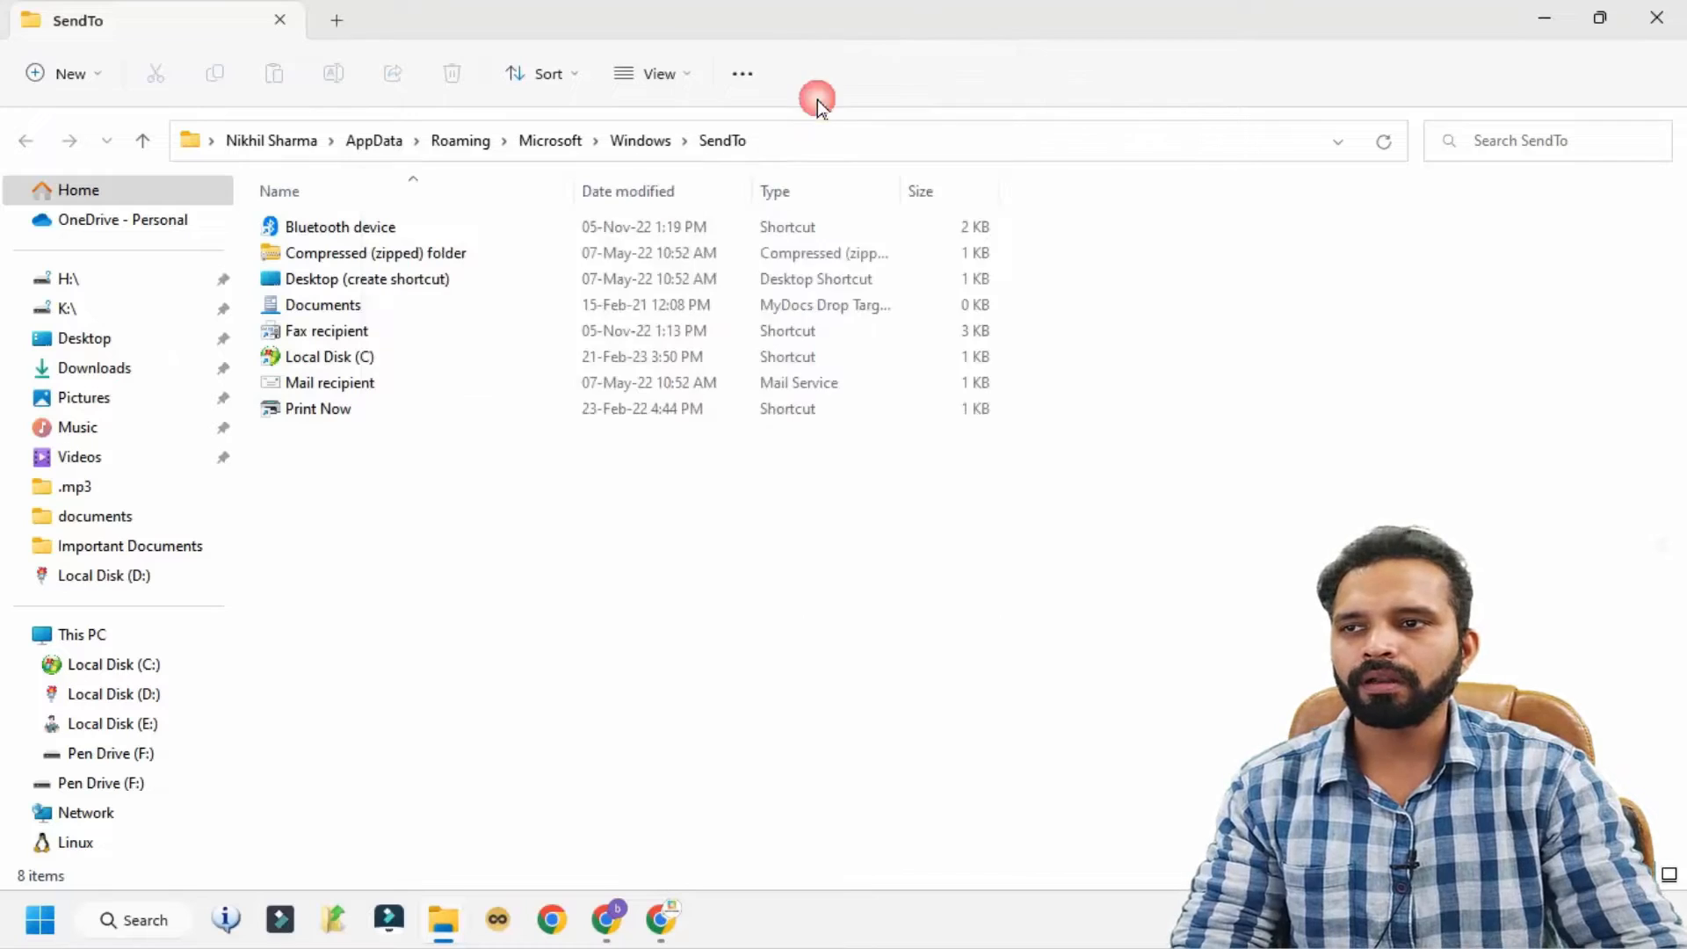
left_click_drag(723, 188, 595, 182)
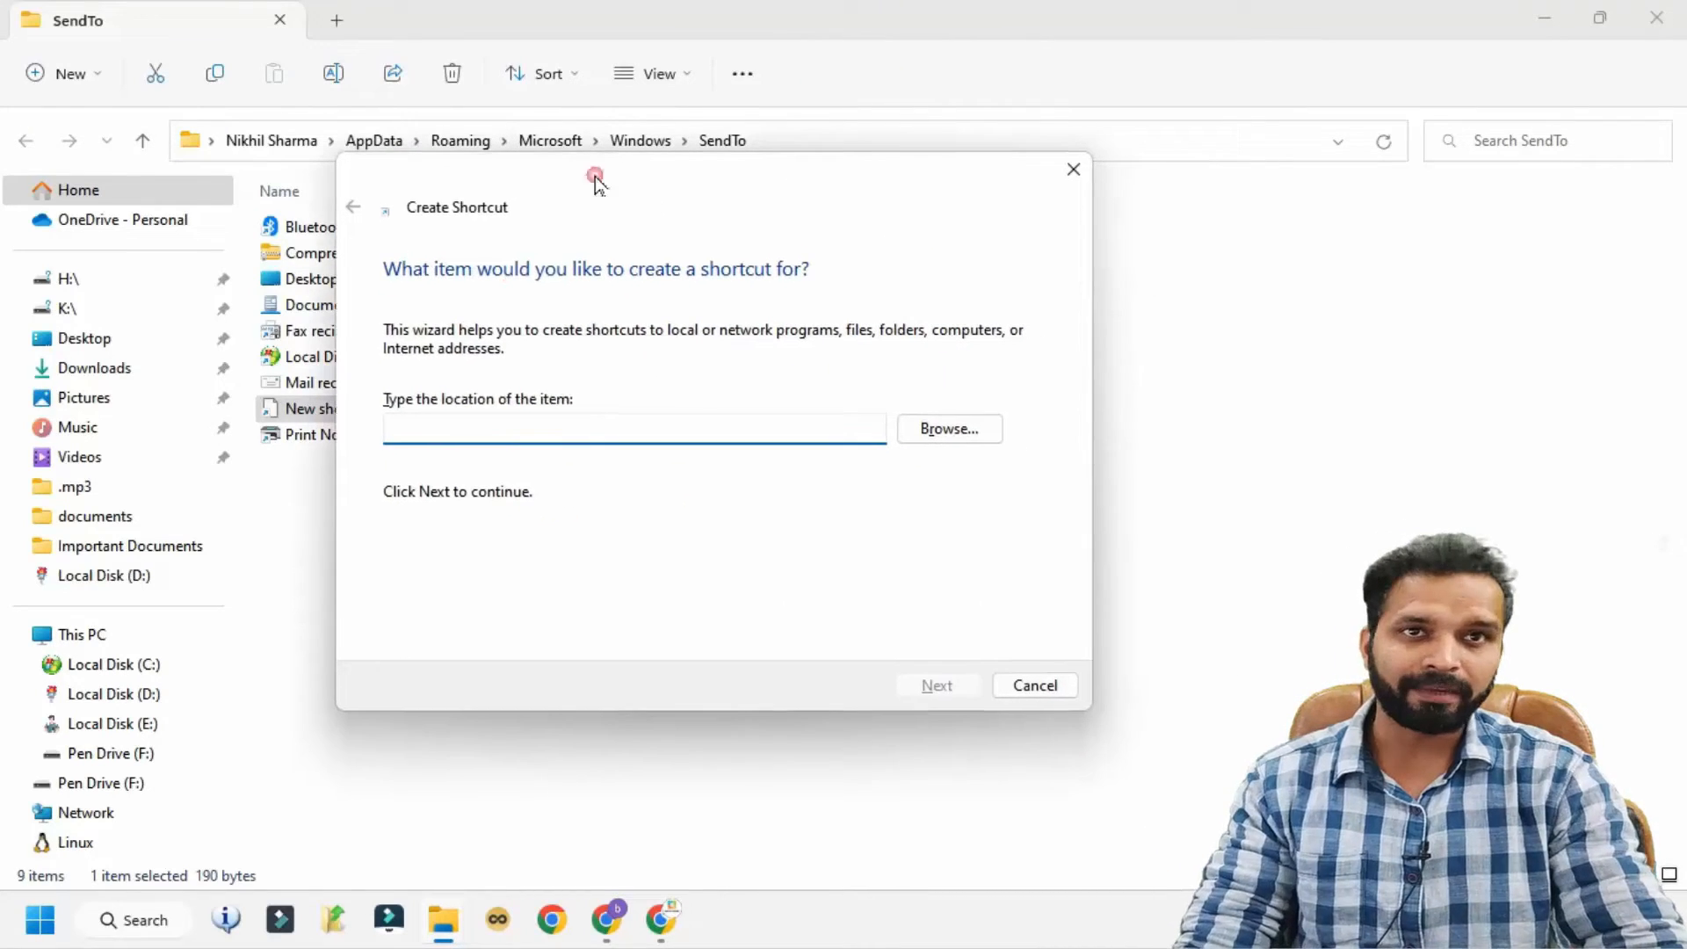
key("ctrl+v")
right_click(583, 427)
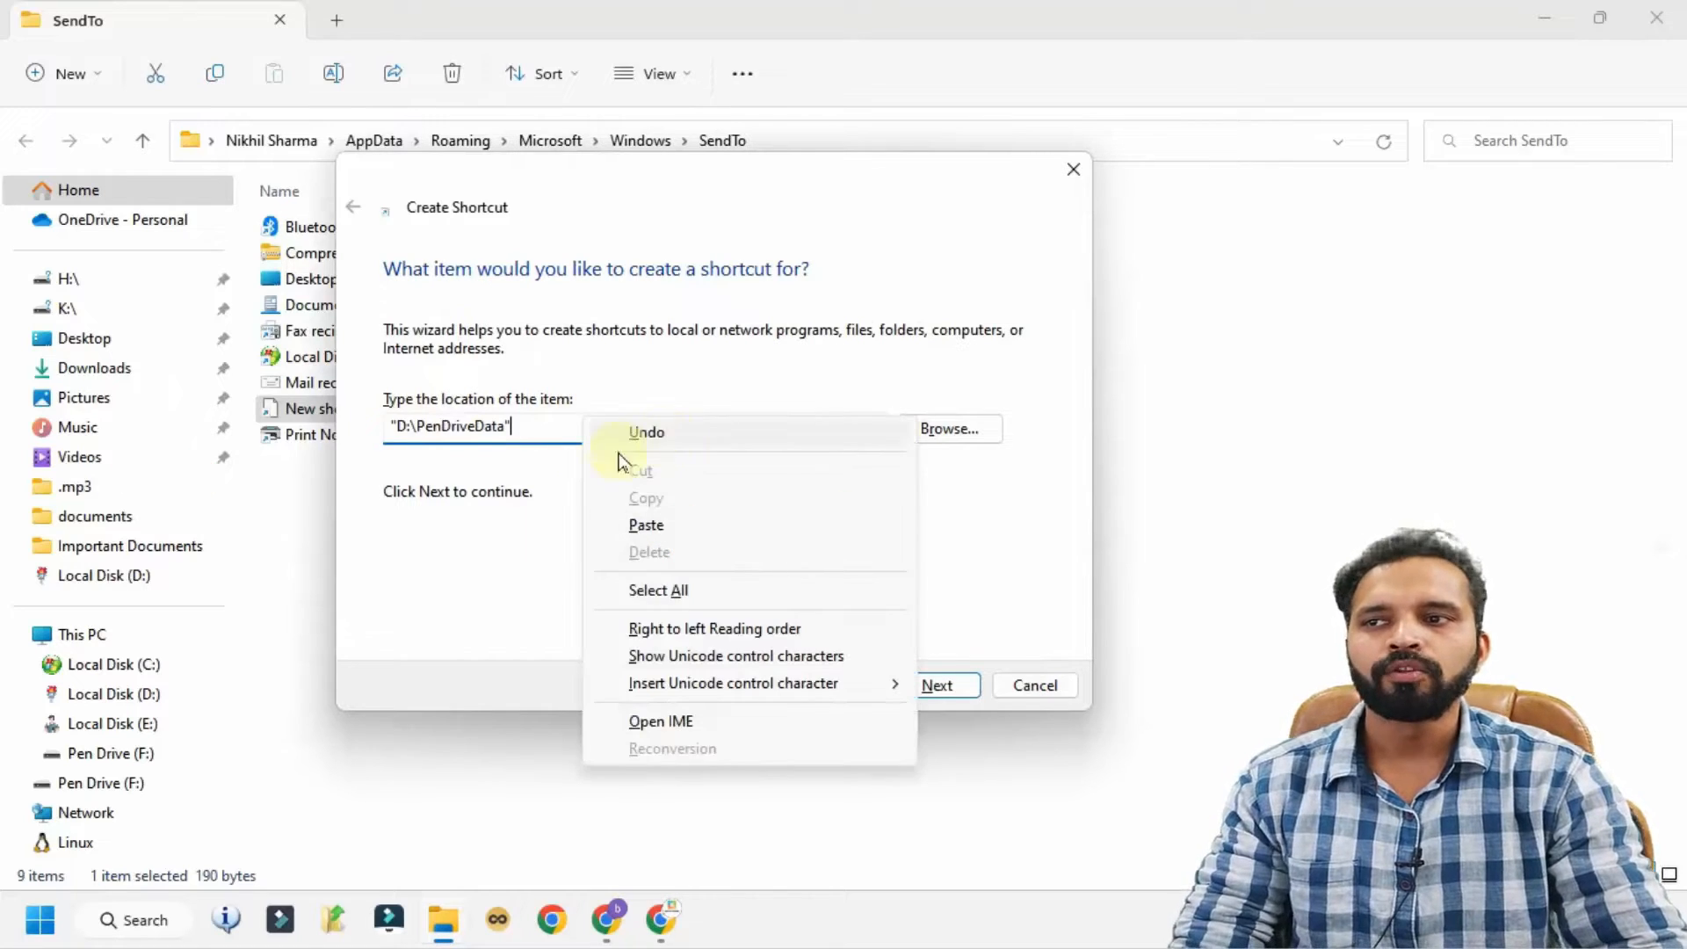
left_click(472, 453)
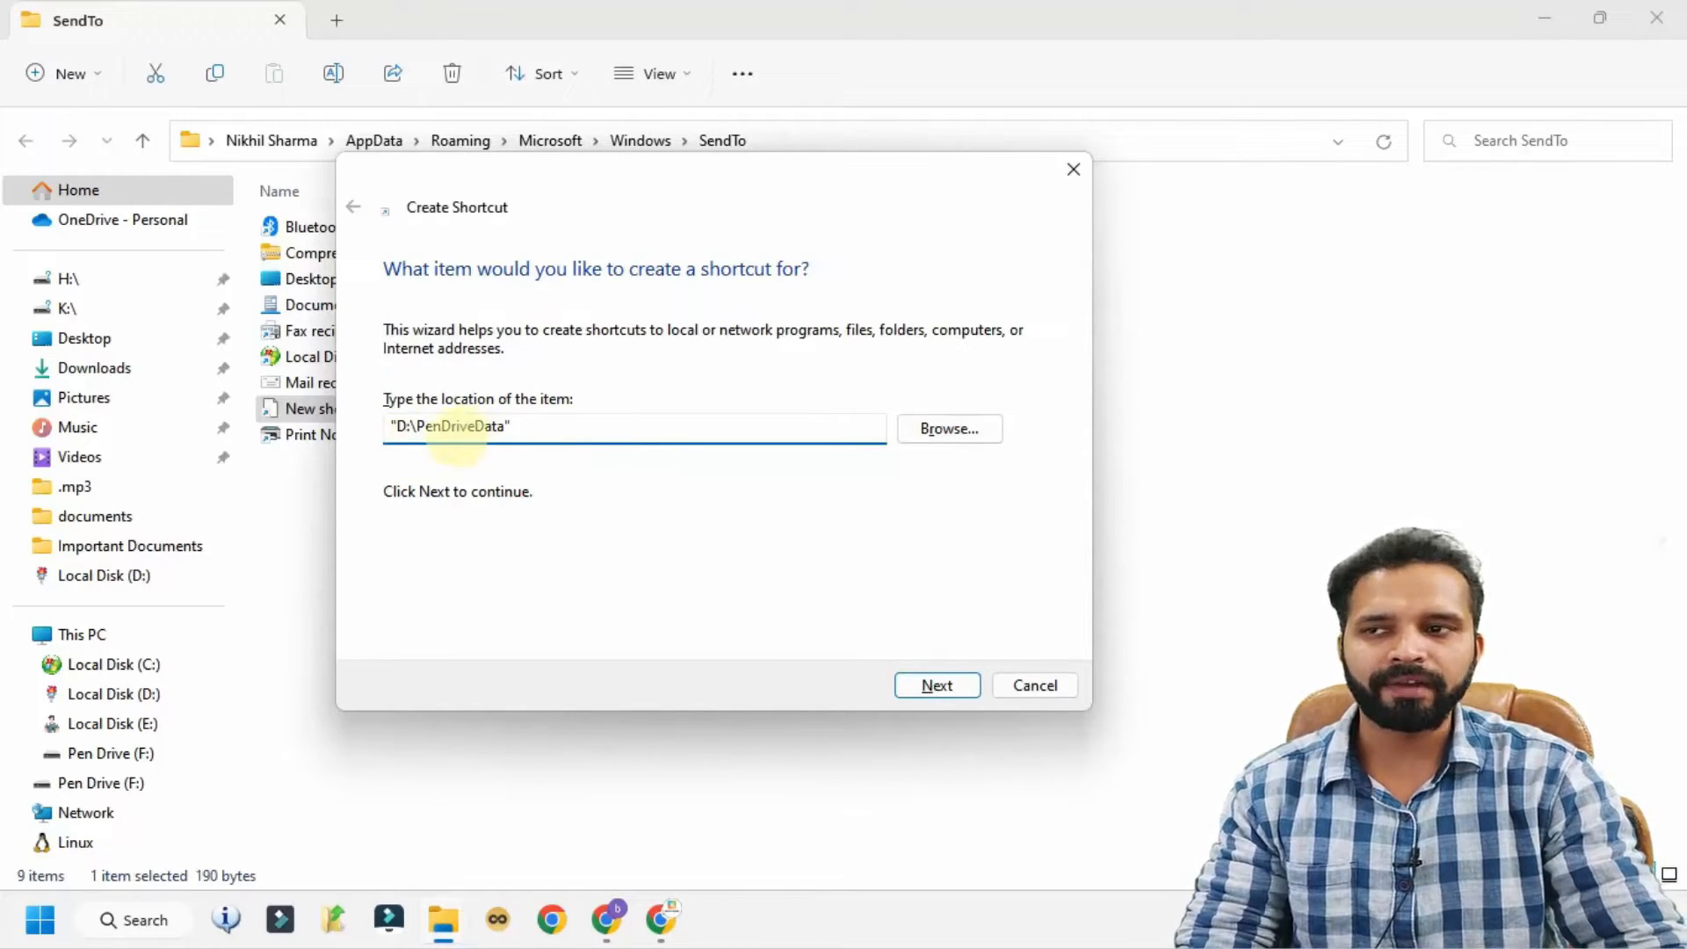
left_click(945, 684)
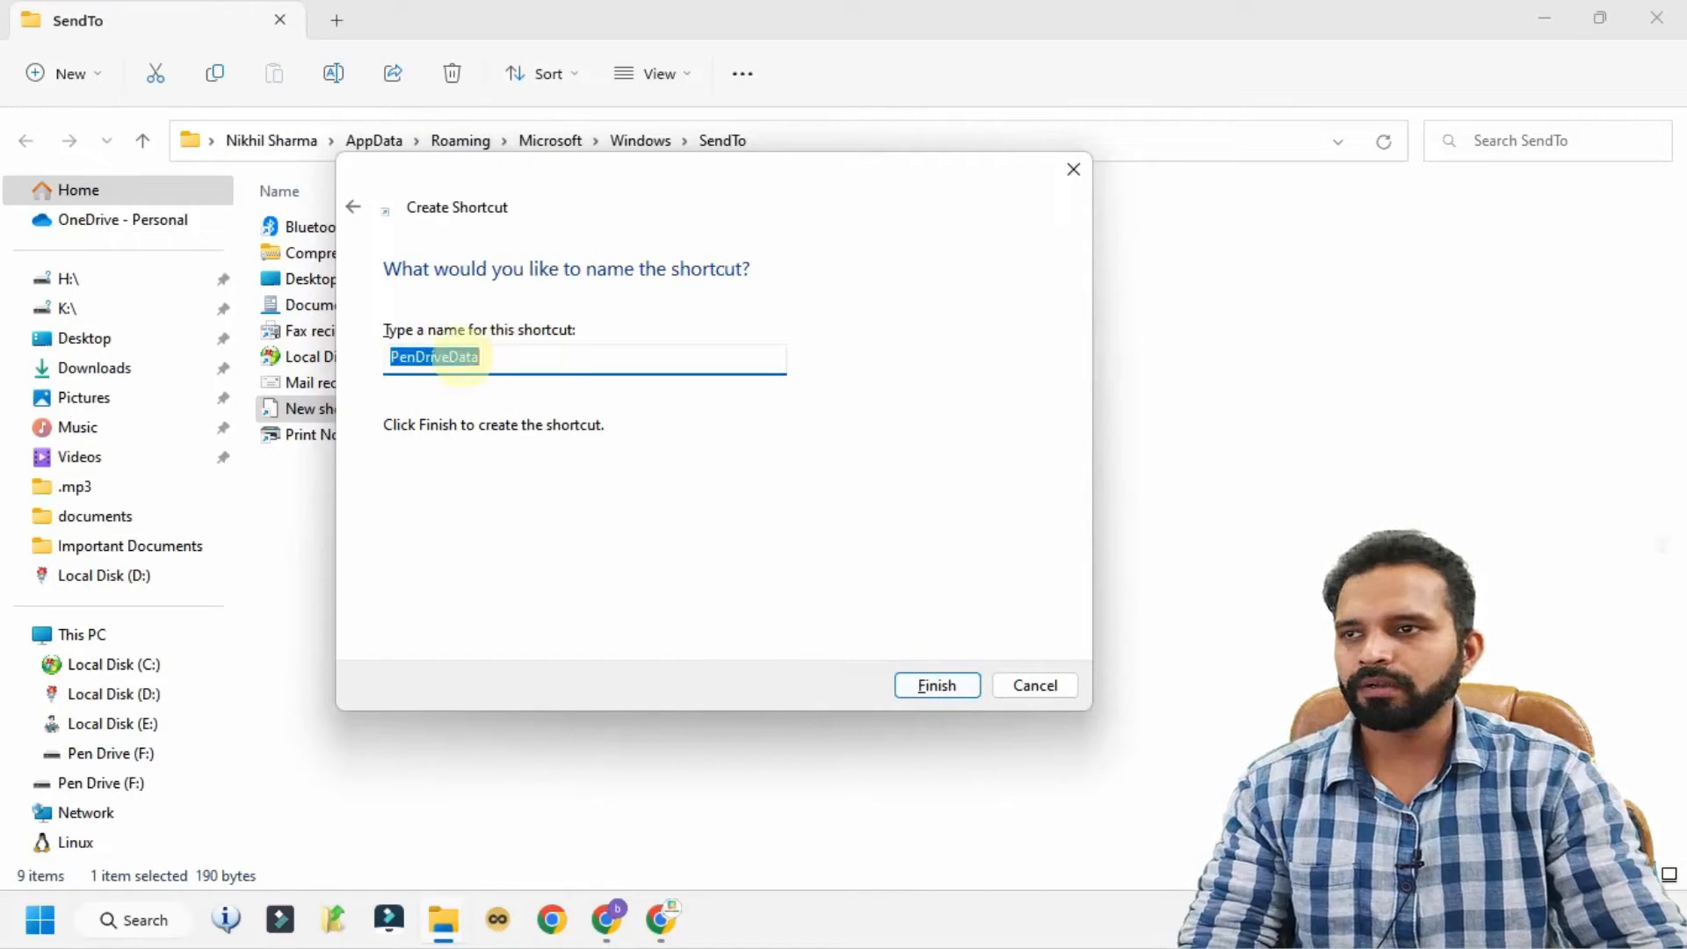
left_click(416, 357)
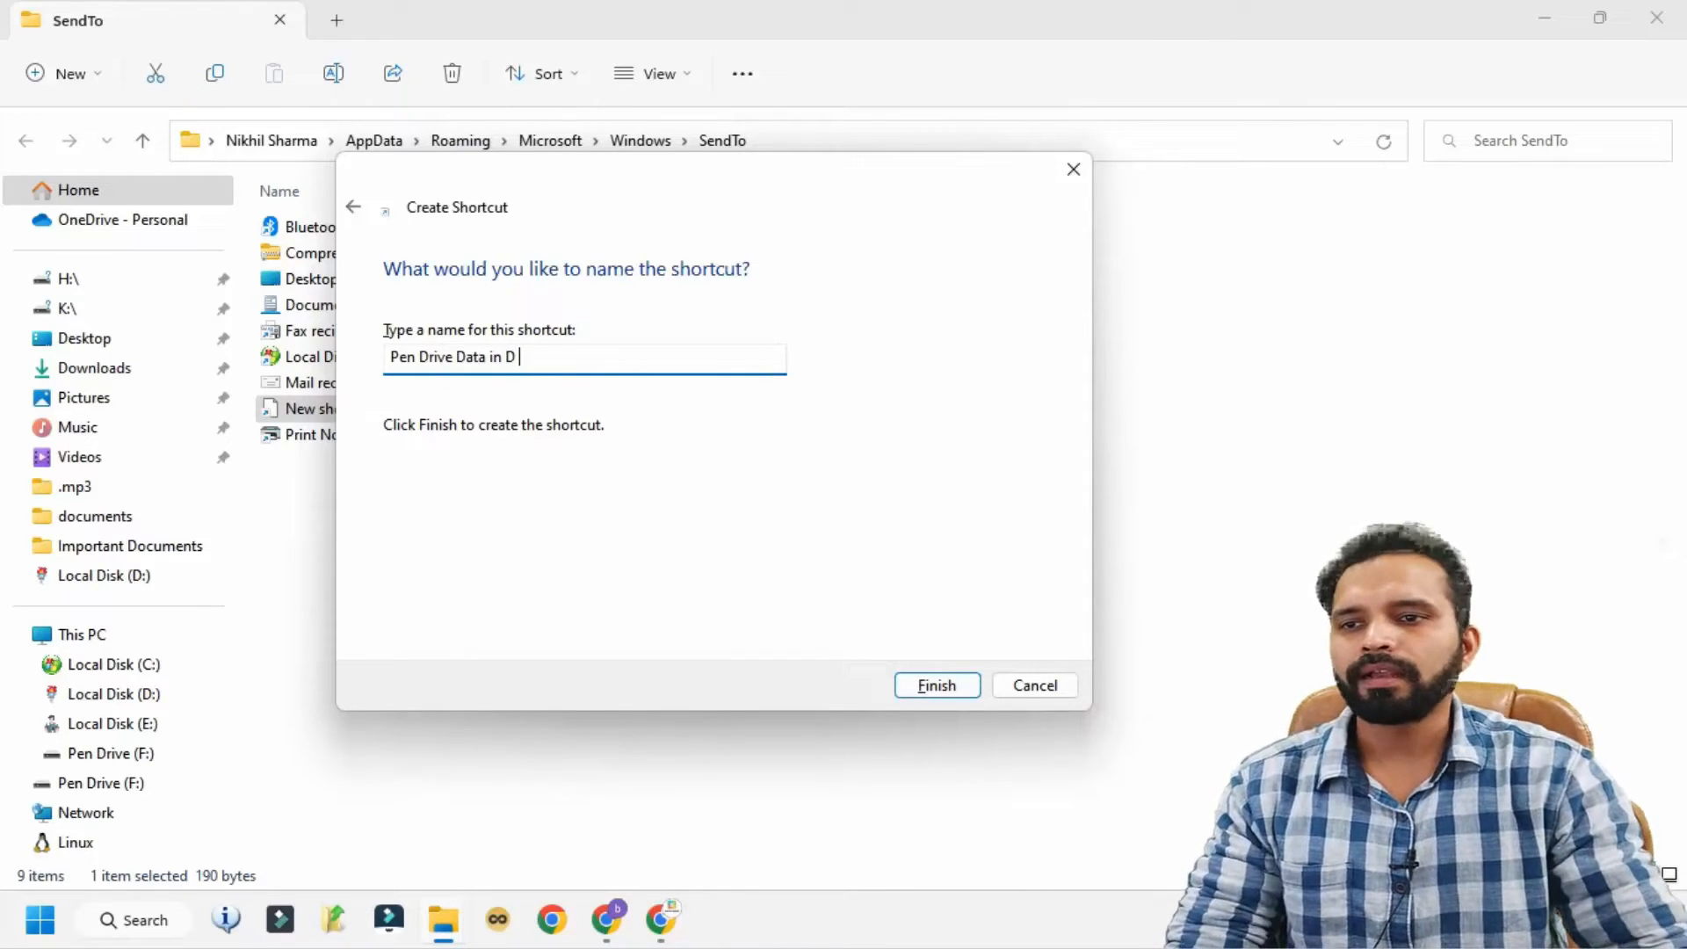
left_click(944, 689)
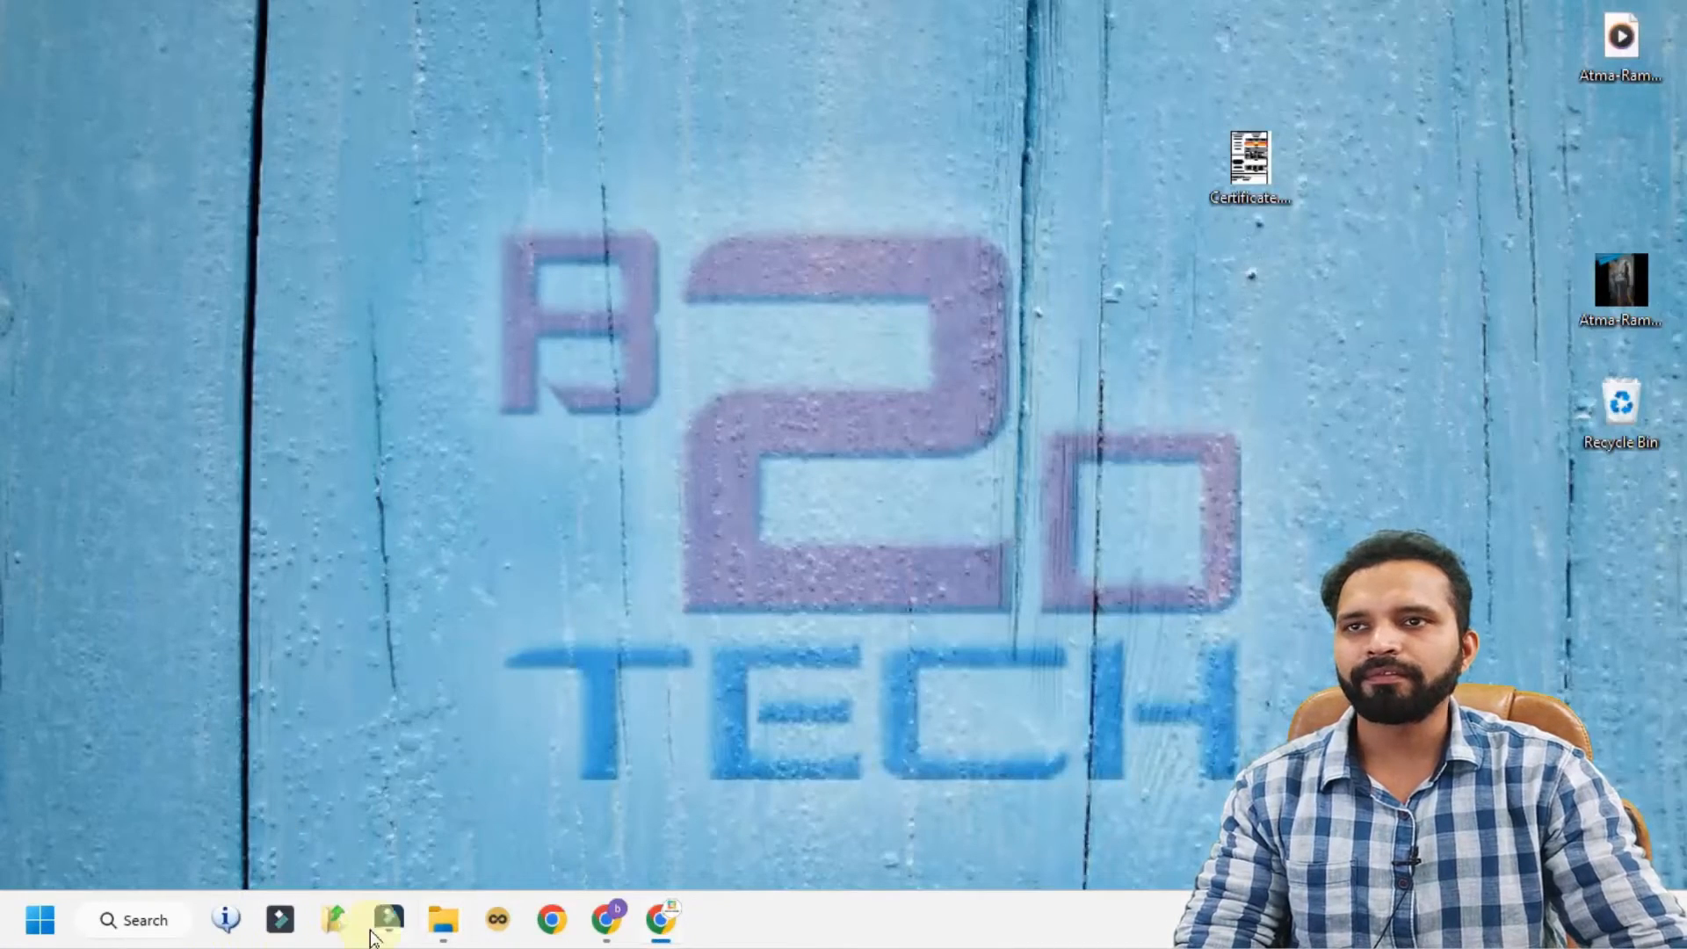
Bring up the This PC window and open Pen Drive (F:)
left_click(443, 920)
left_click(926, 20)
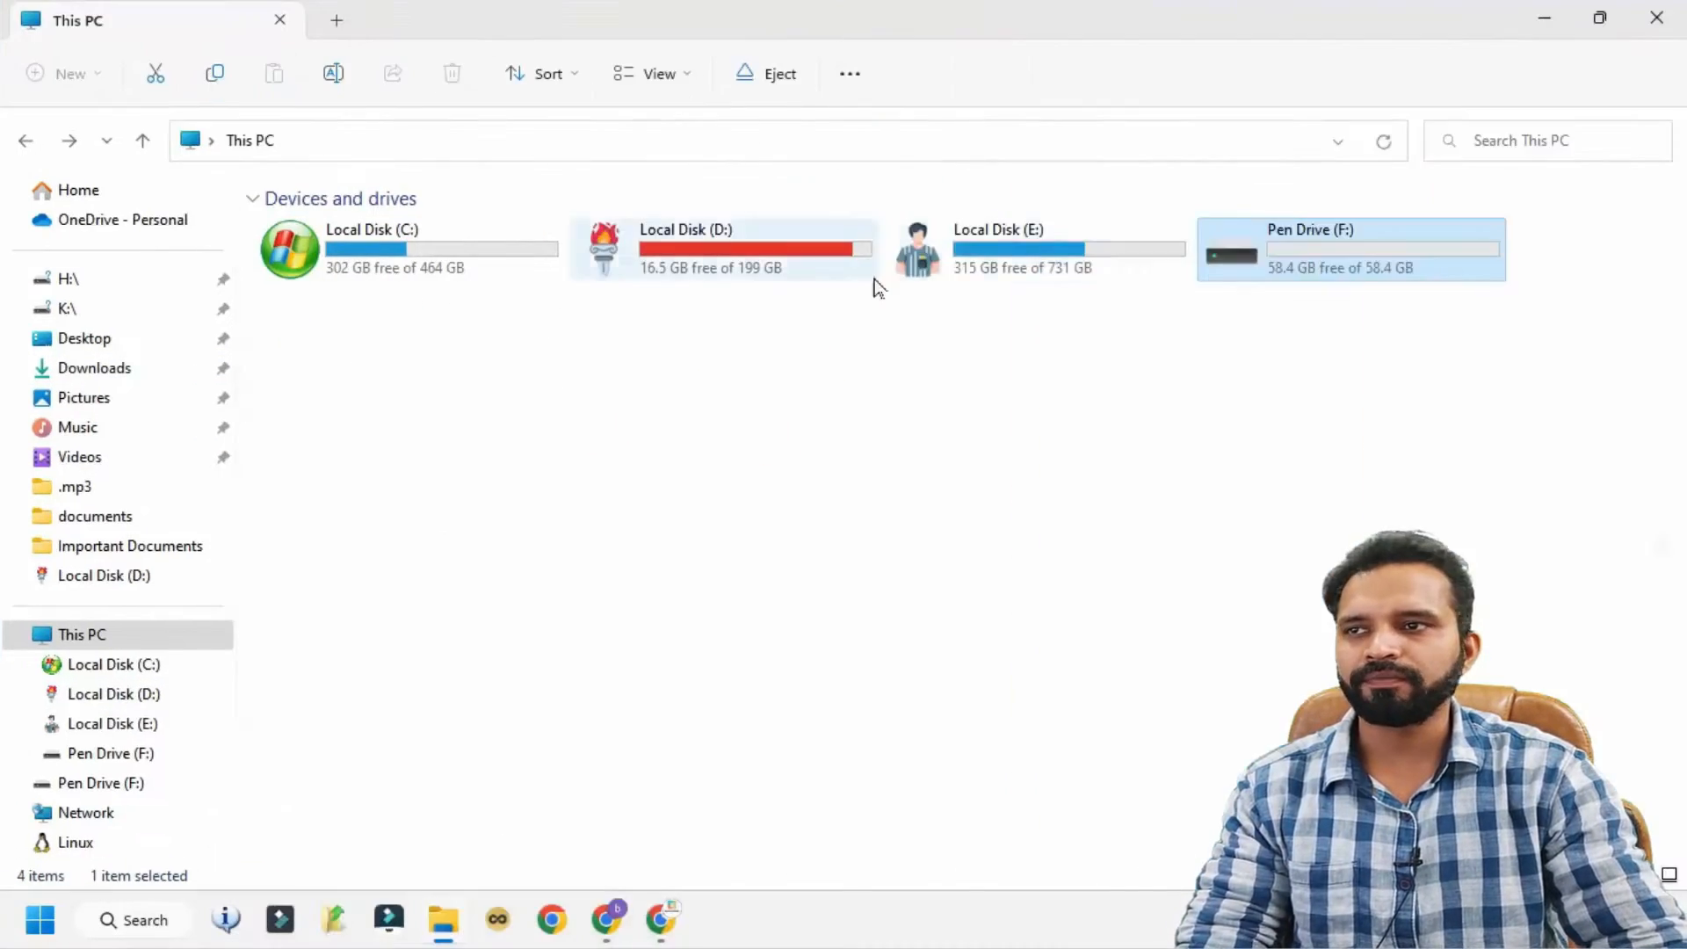
double_click(1358, 242)
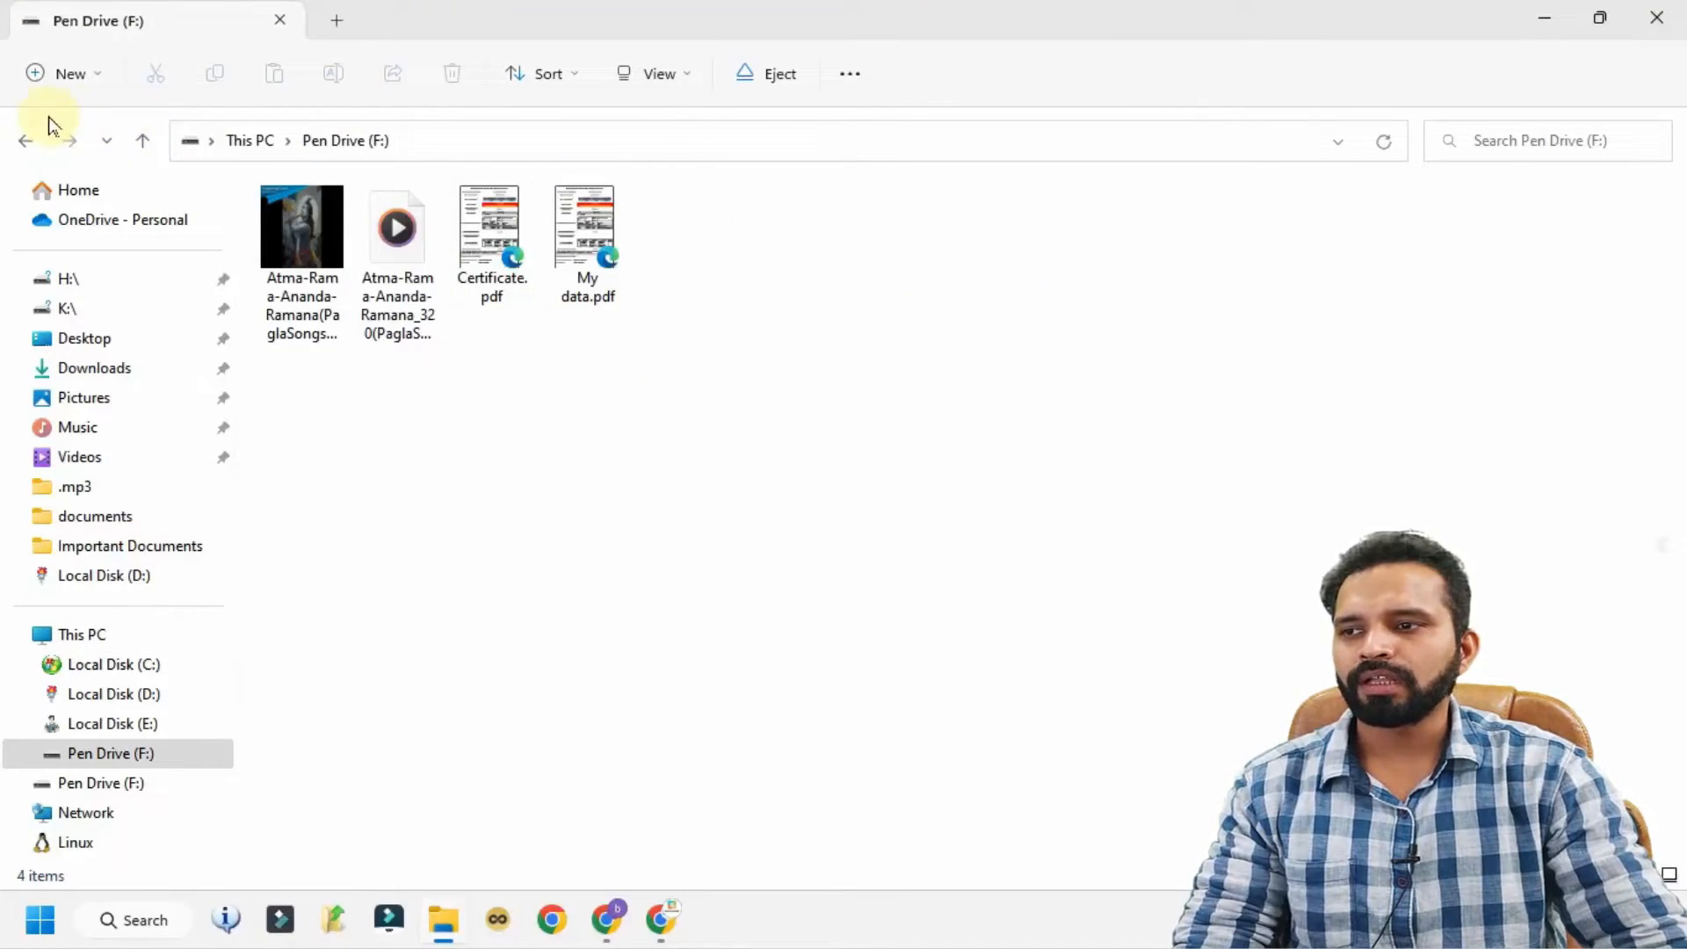
Open the PenDriveData folder on Local Disk (D:) in a separate, smaller window beside the pen drive's files
right_click(140, 703)
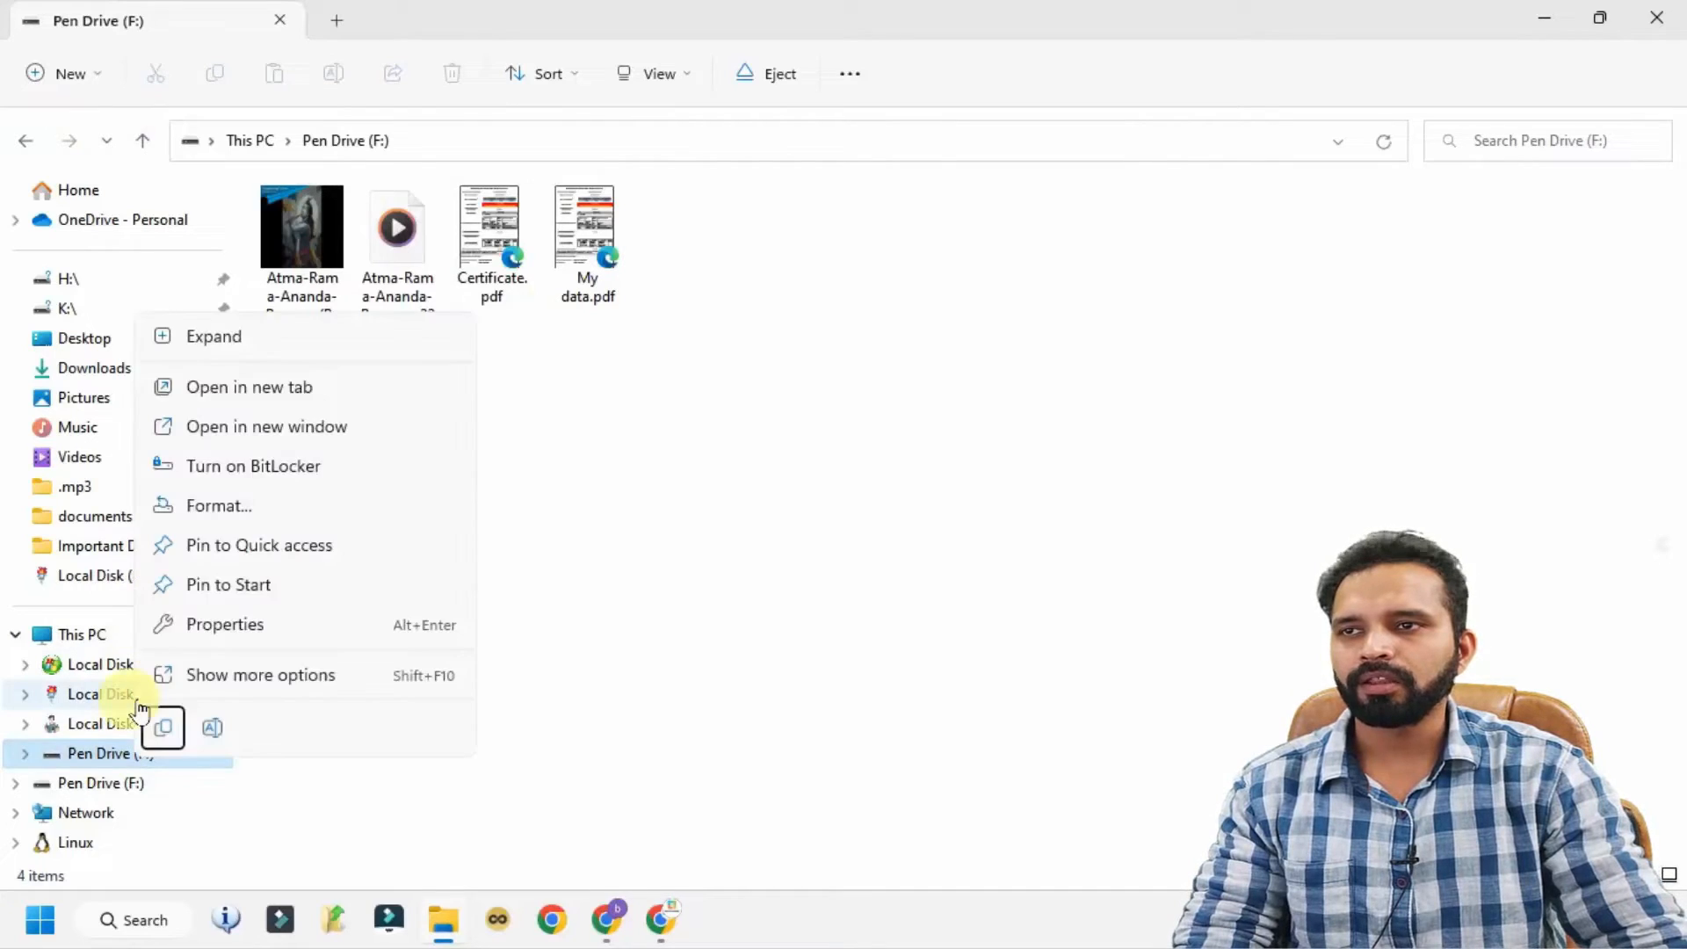
left_click(264, 428)
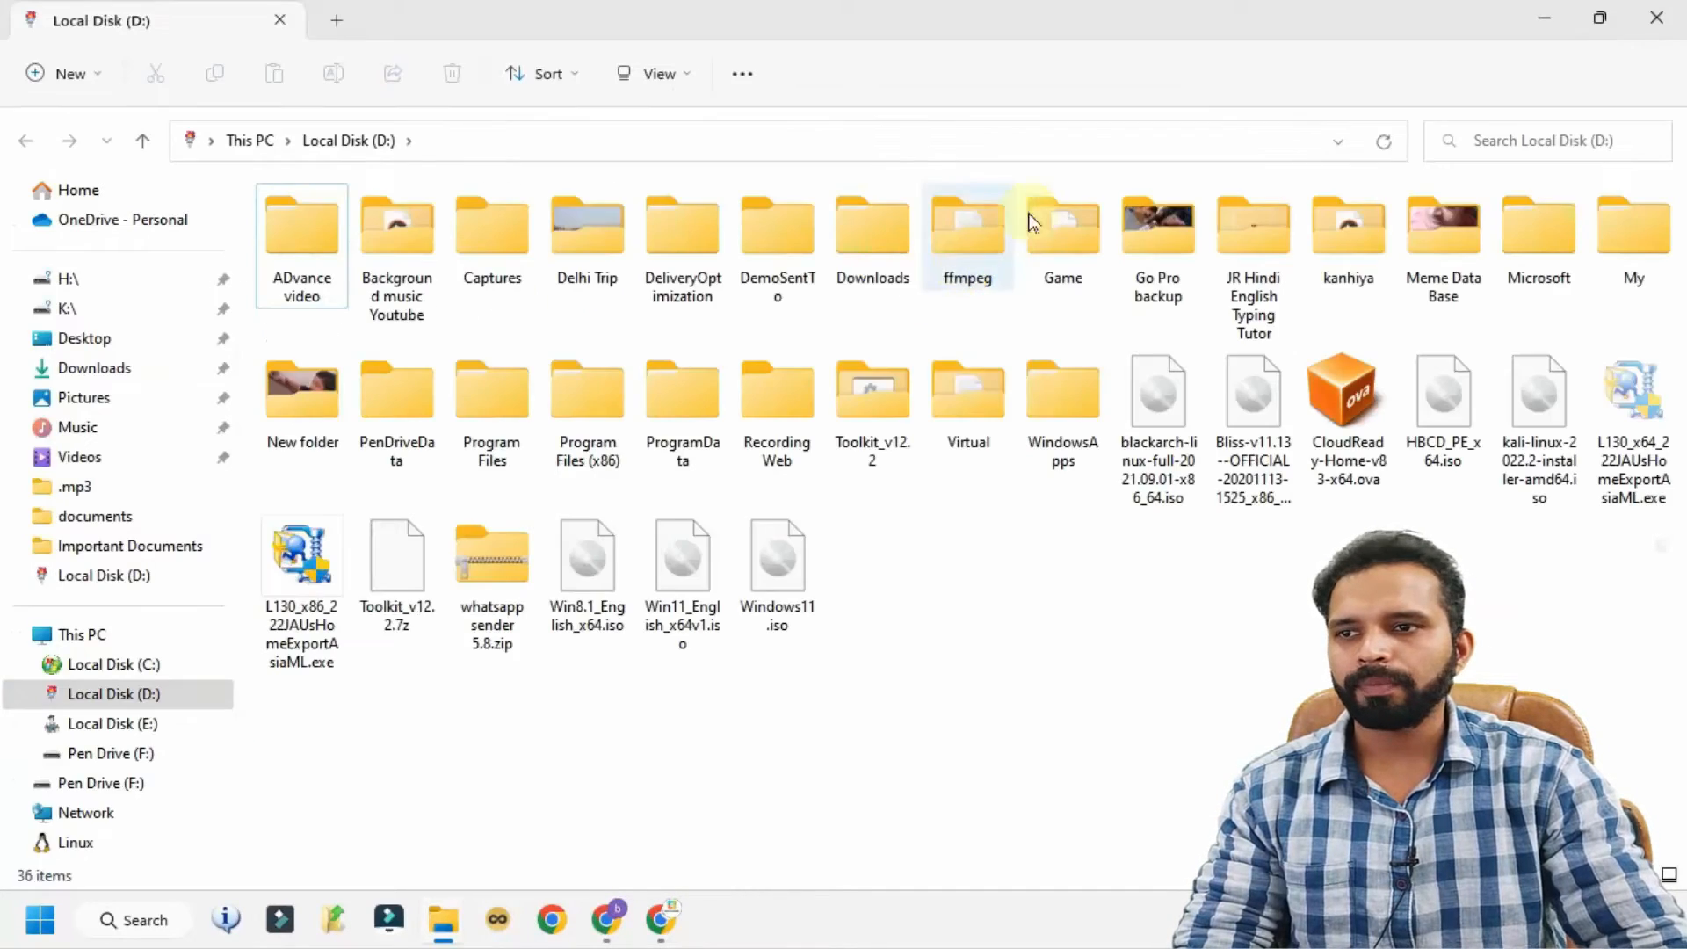
left_click(1599, 17)
left_click_drag(805, 24, 1480, 49)
scroll(1263, 553, "down", 3)
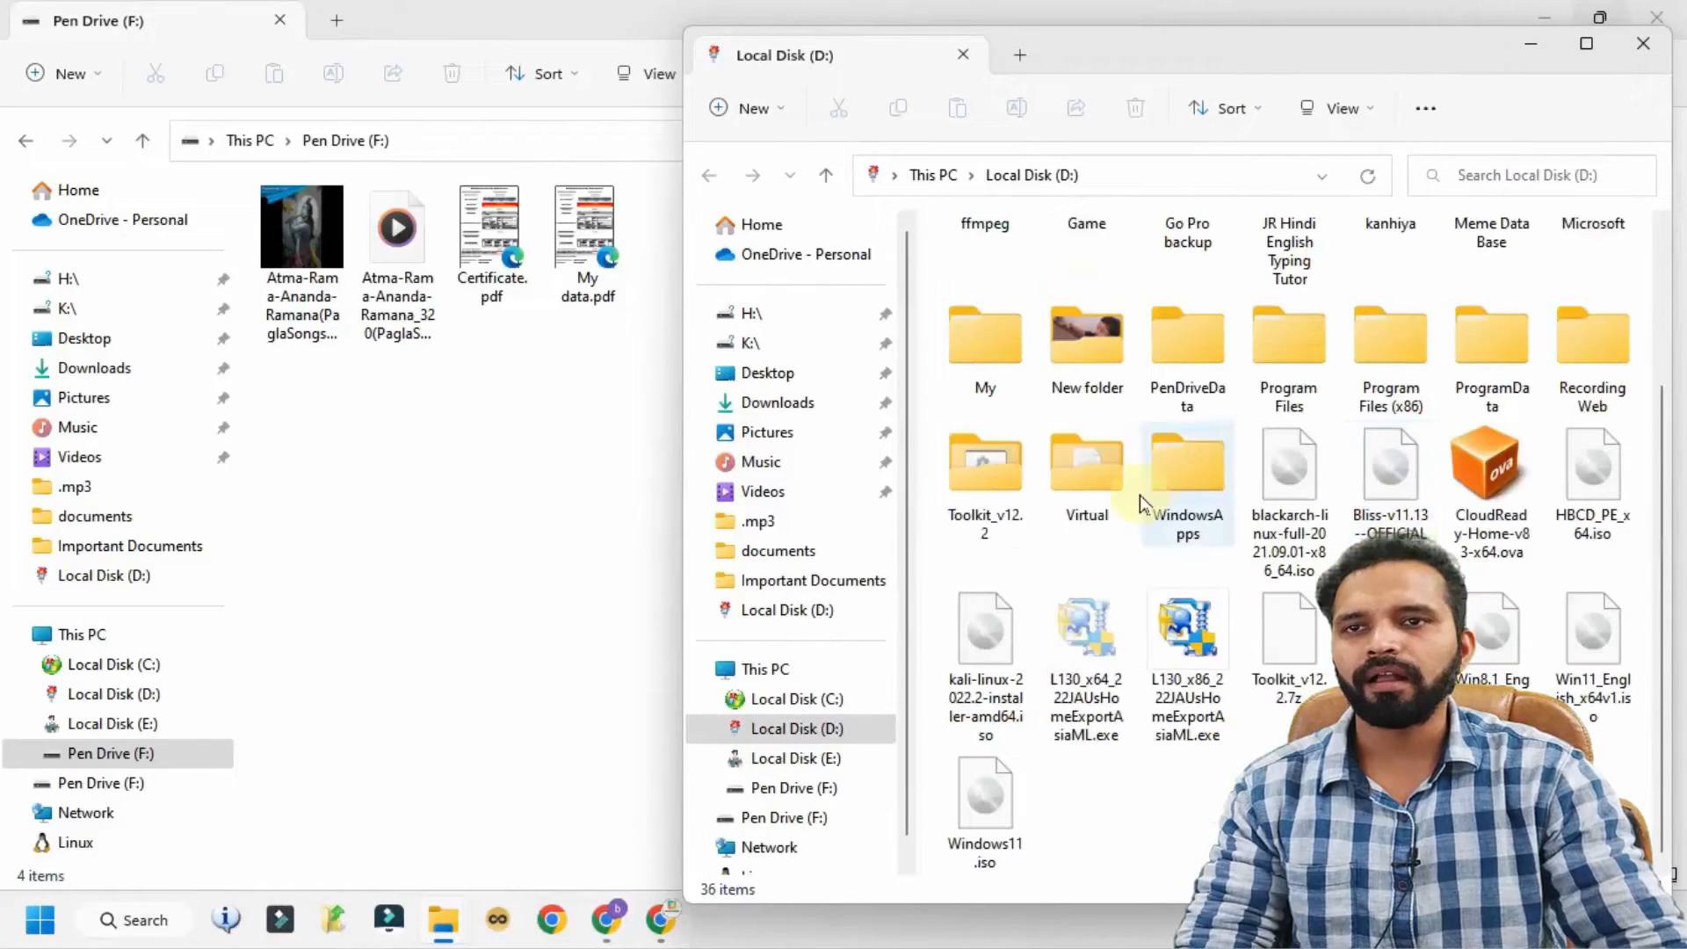
double_click(1173, 367)
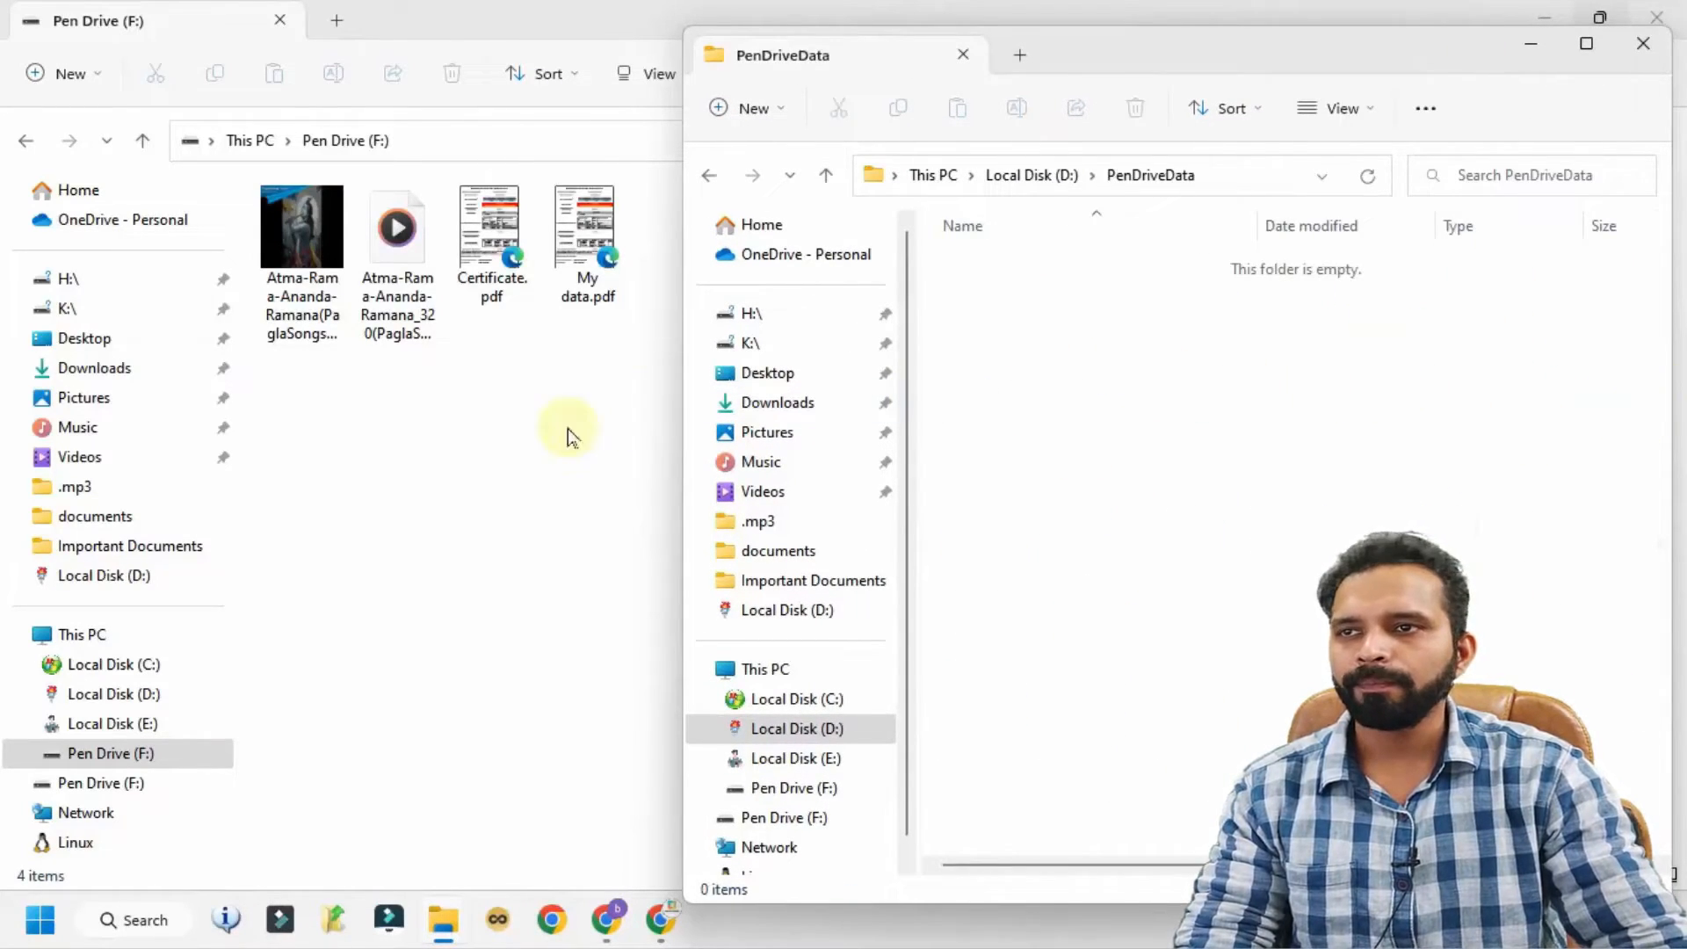
Shrink the Pen Drive (F:) window and arrange it side by side with the PenDriveData window
left_click(629, 456)
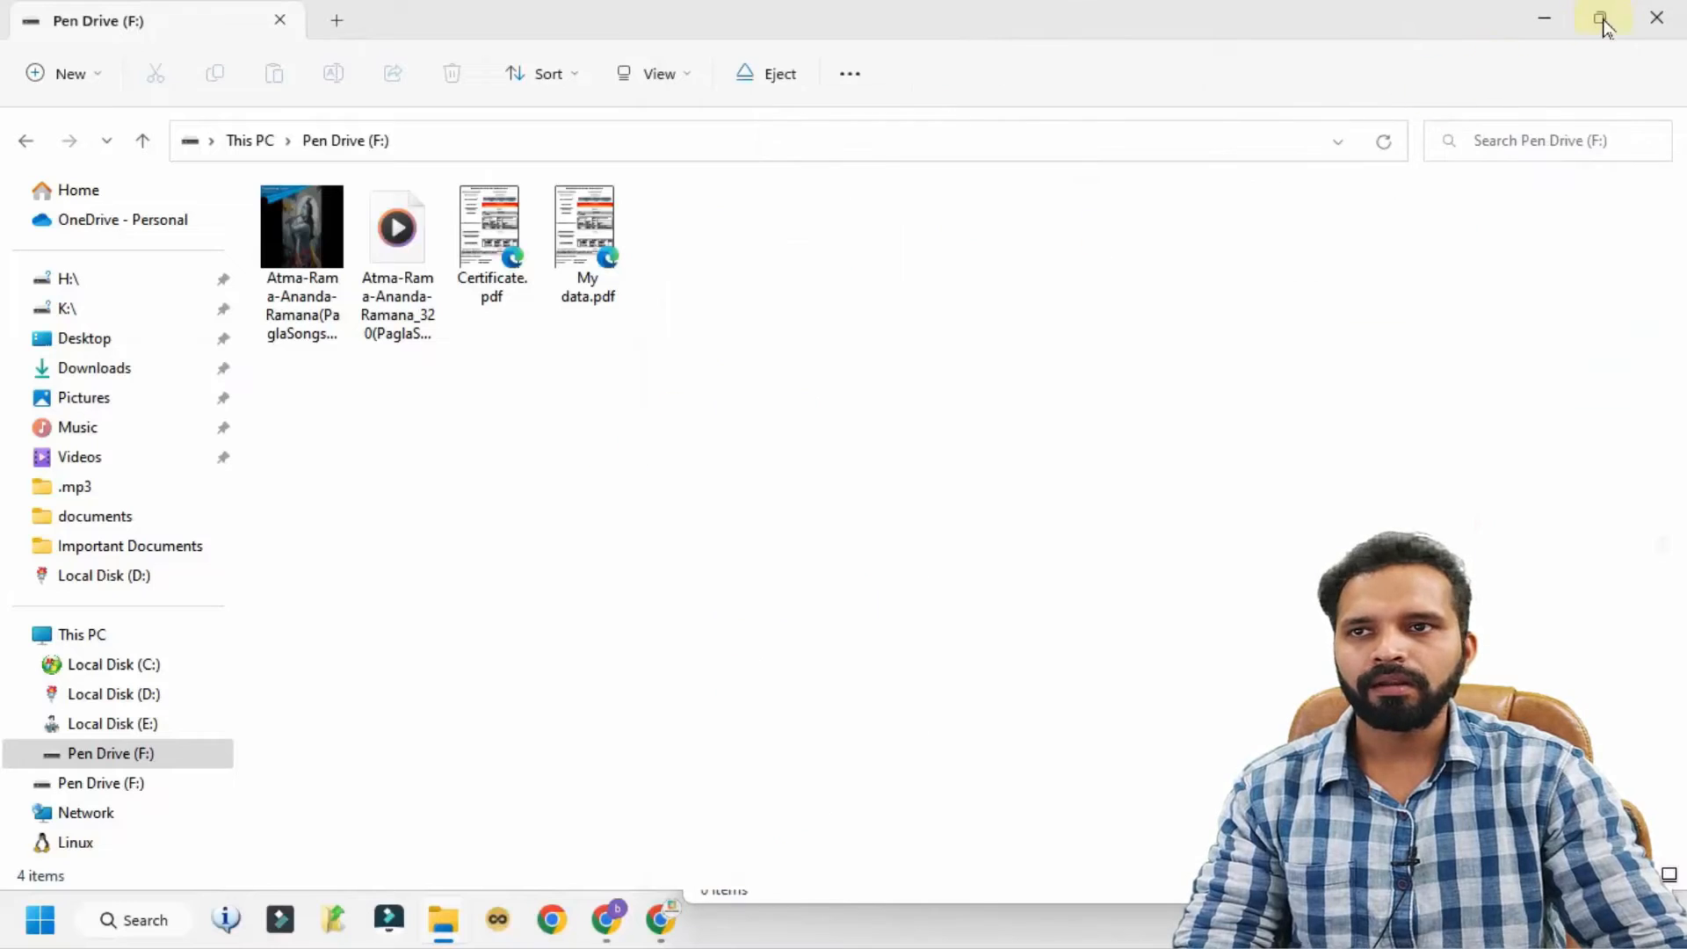
left_click(1599, 18)
left_click_drag(1435, 49, 729, 73)
left_click_drag(1308, 70, 1390, 76)
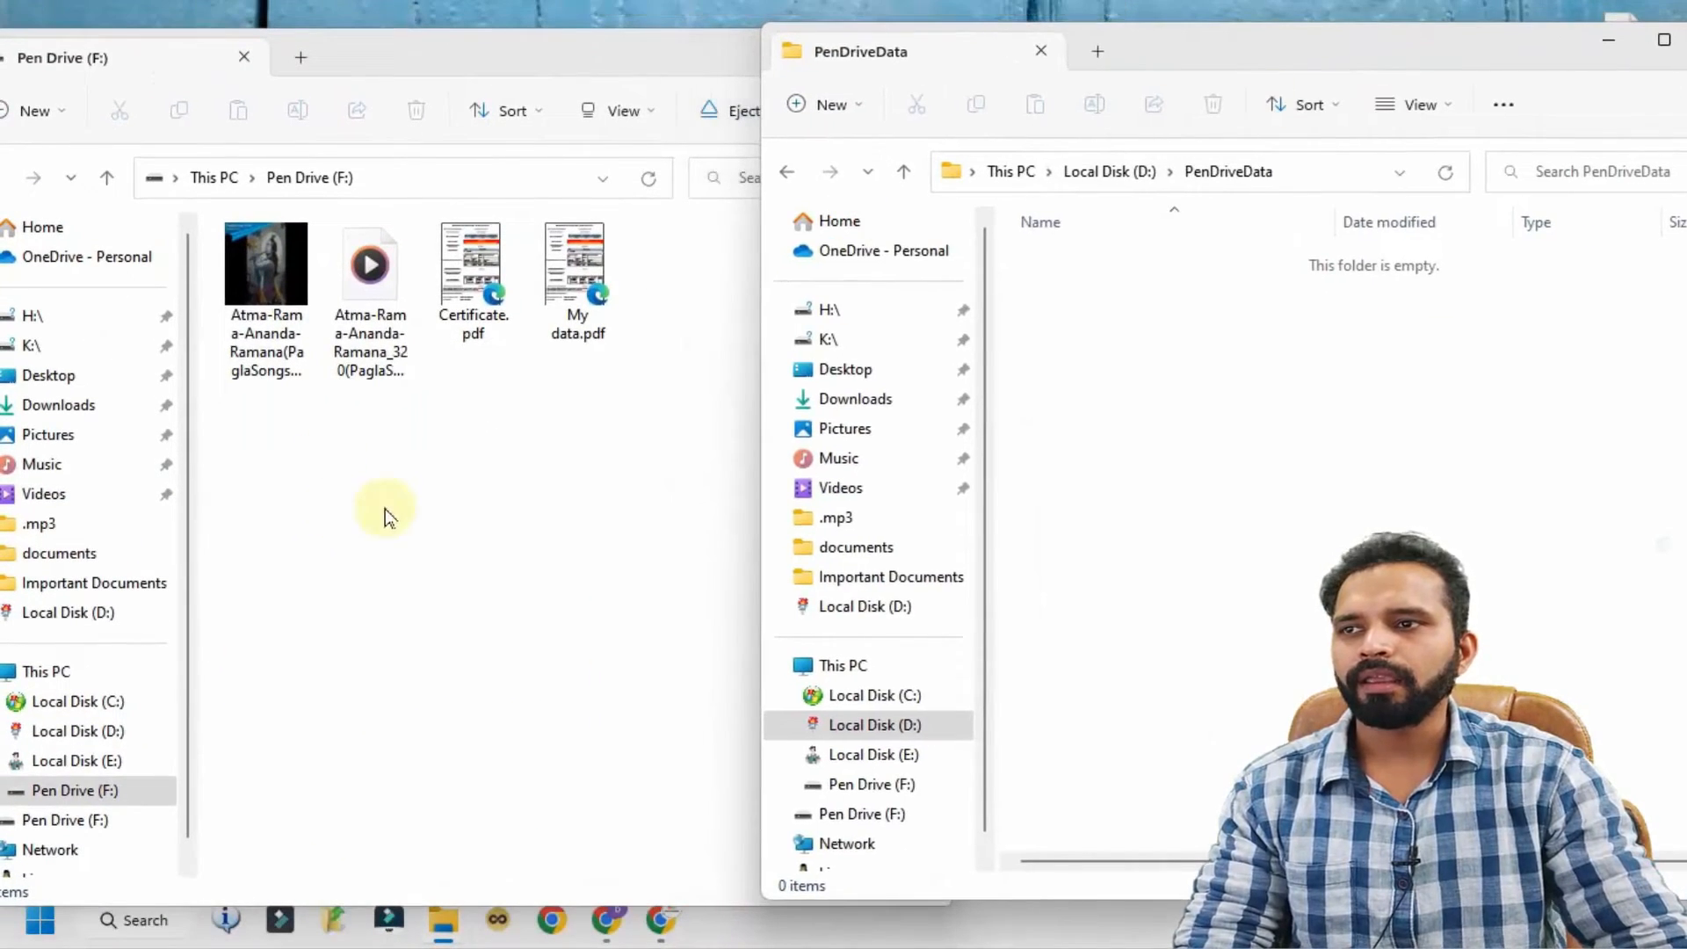
Select all four files on Pen Drive (F:), bring up their extended context menu, and clear the selection
left_click(352, 514)
left_click_drag(717, 439, 263, 263)
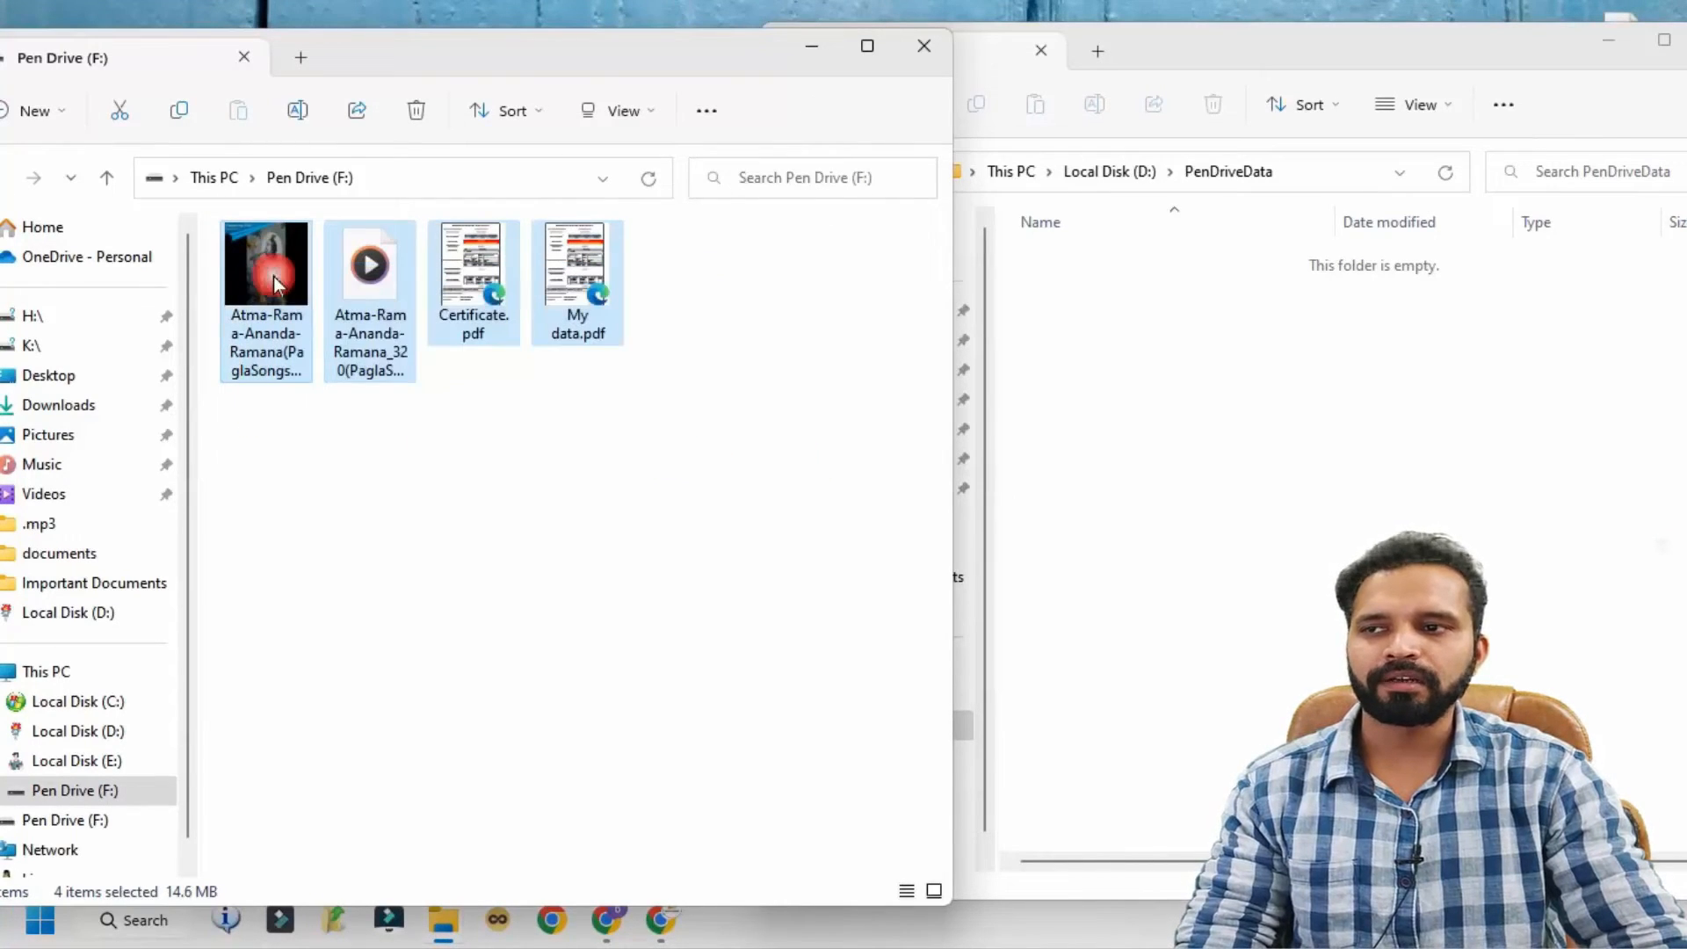
right_click(274, 283)
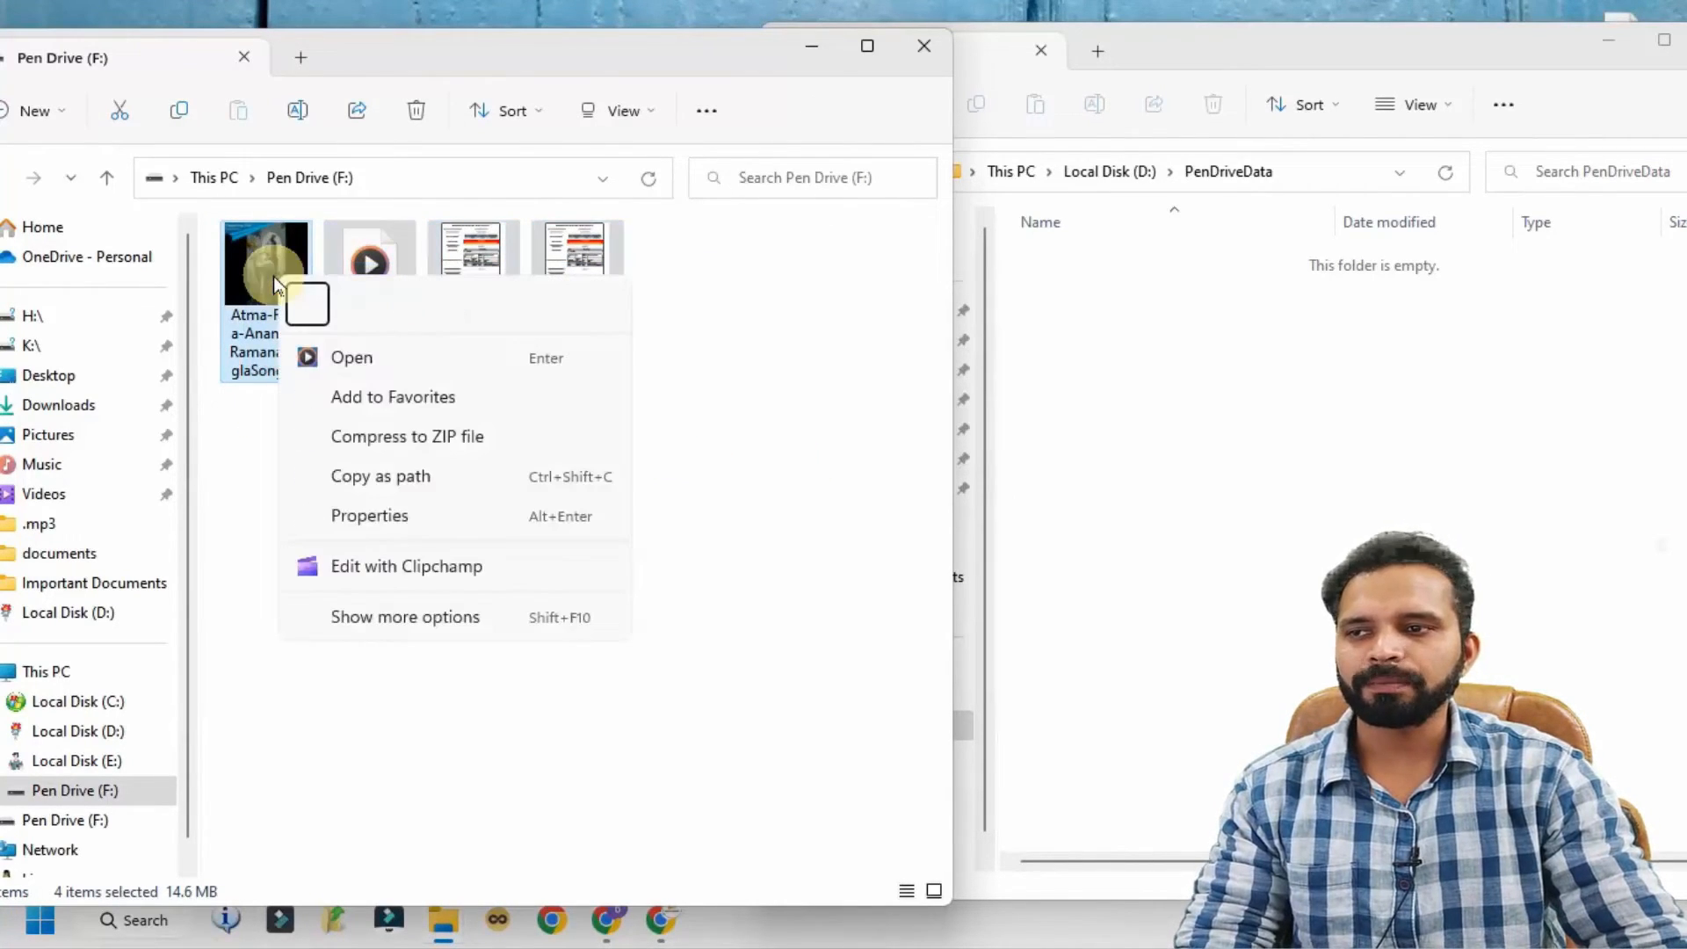
left_click(396, 615)
left_click(270, 720)
left_click(707, 482)
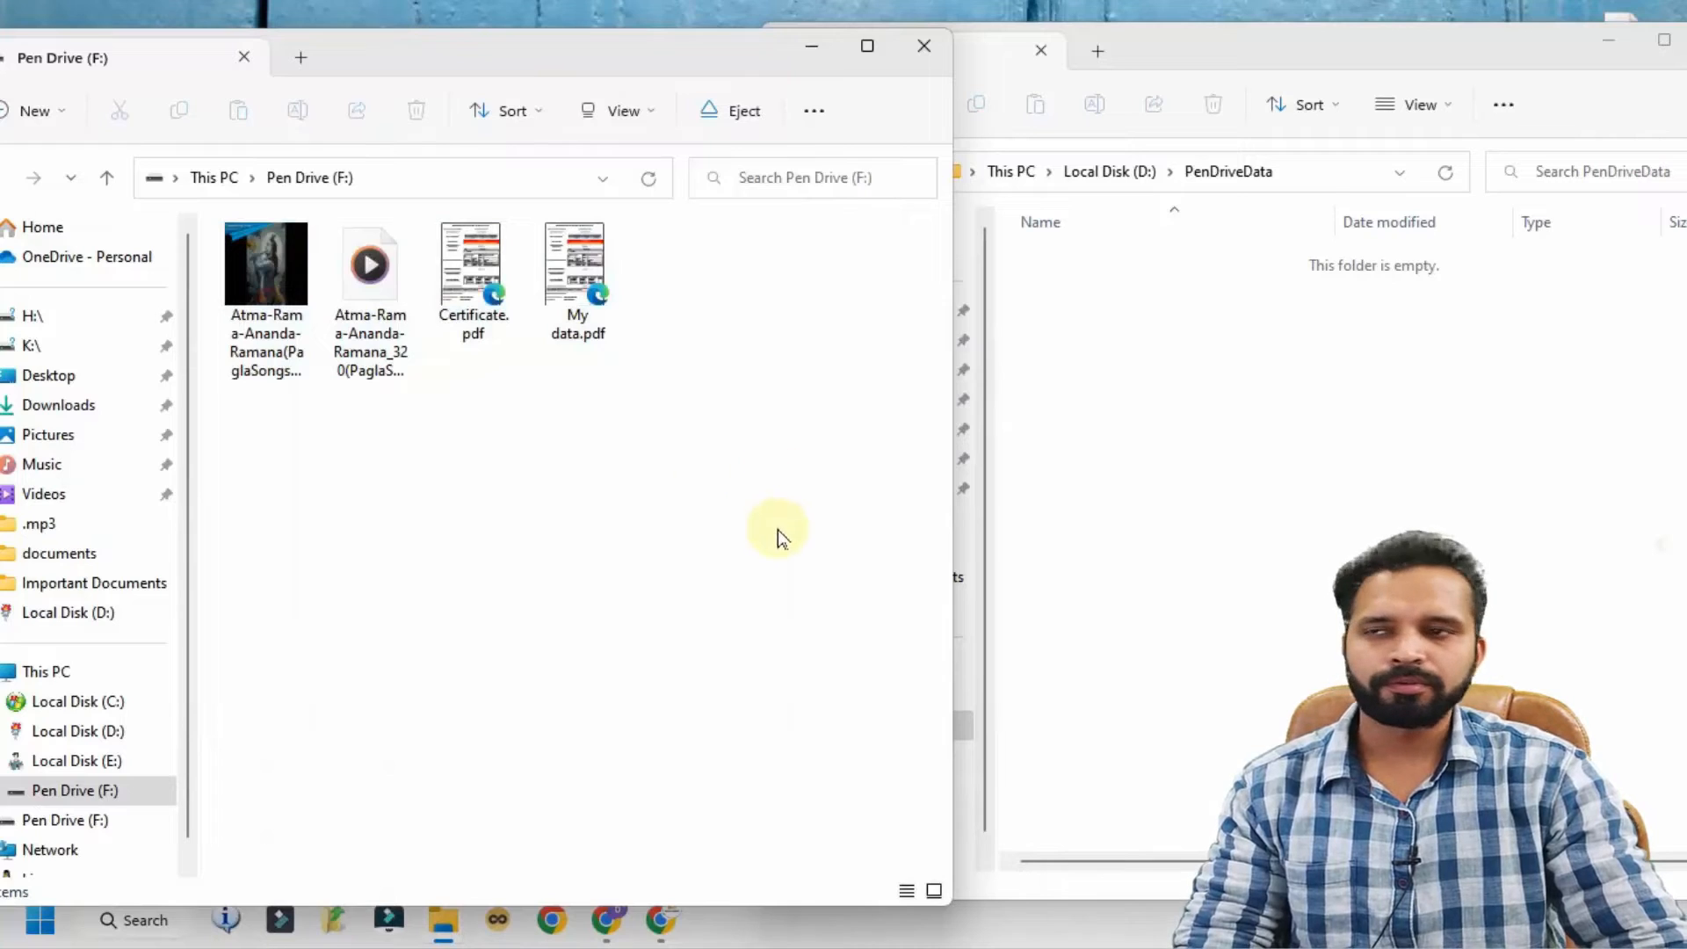
Select all four files on Pen Drive (F:) and send them to the Pen Drive Data in D Drive destination
left_click_drag(797, 509, 261, 290)
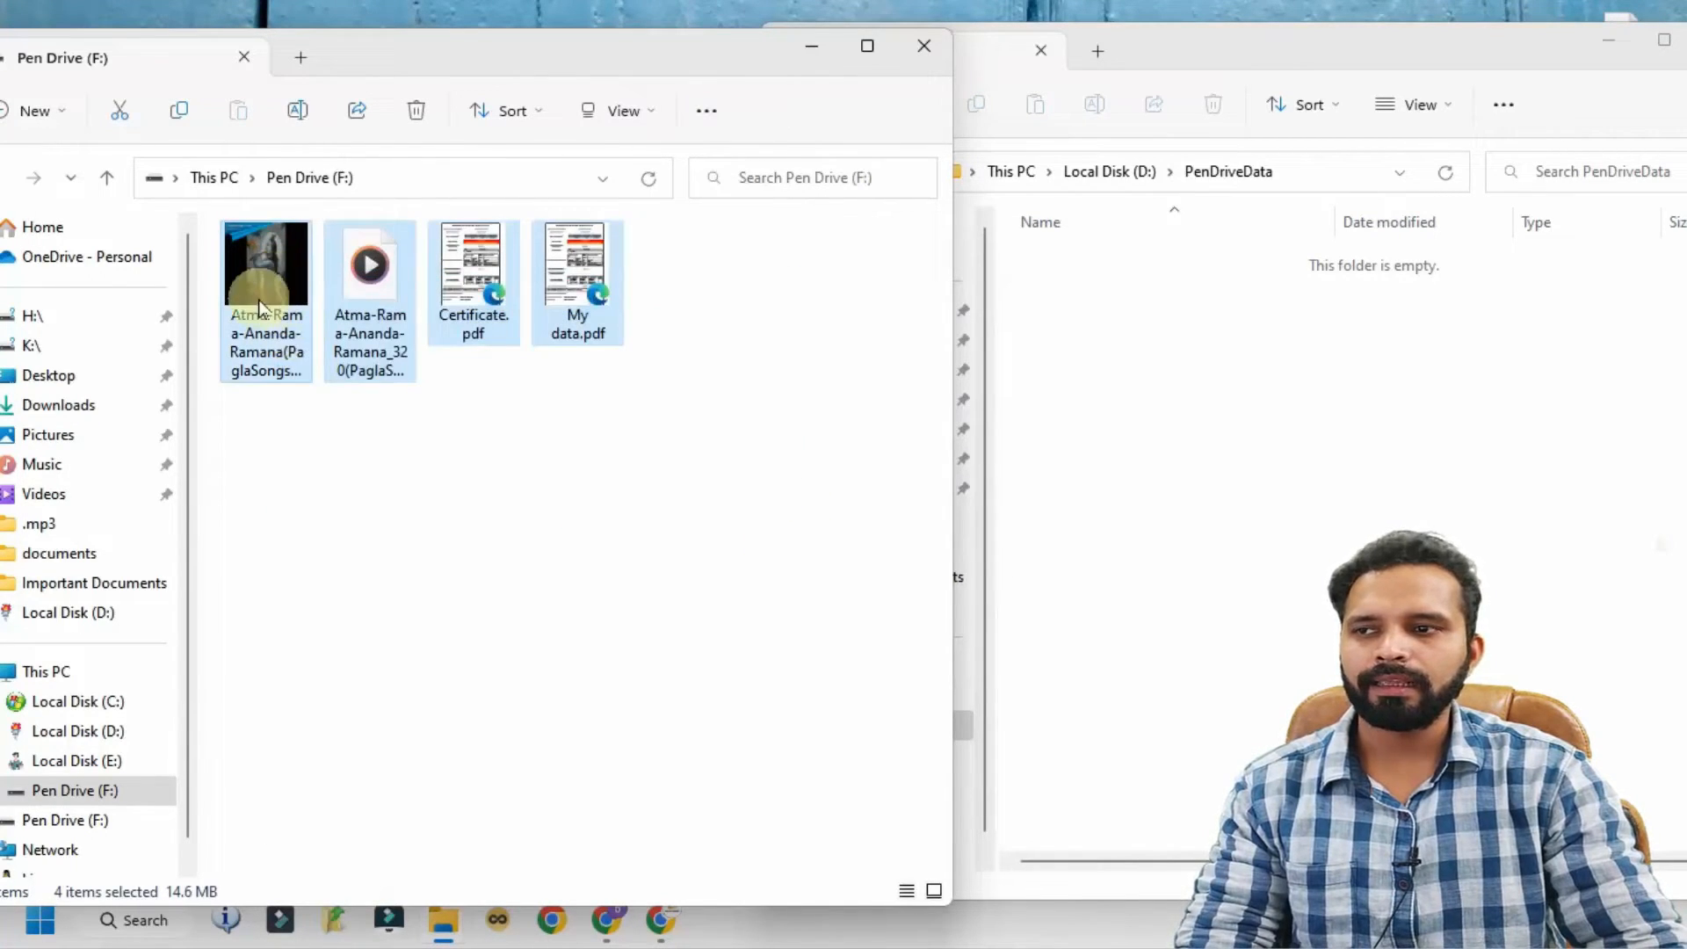
right_click(261, 290)
left_click(386, 620)
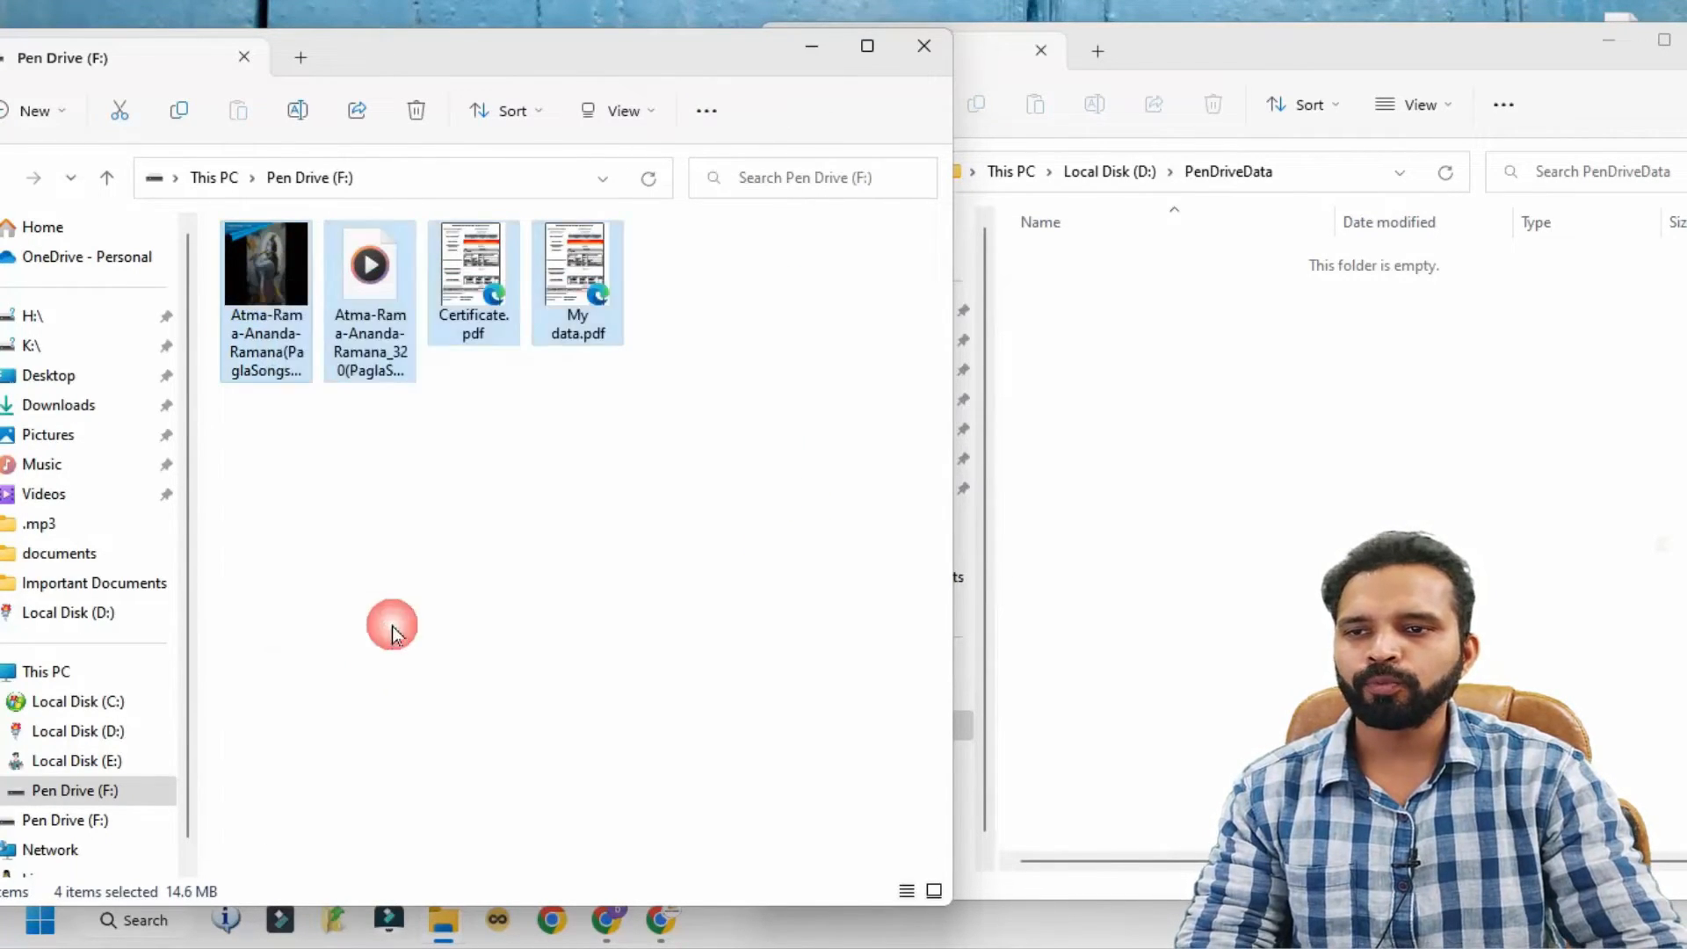
mouse_move(369, 644)
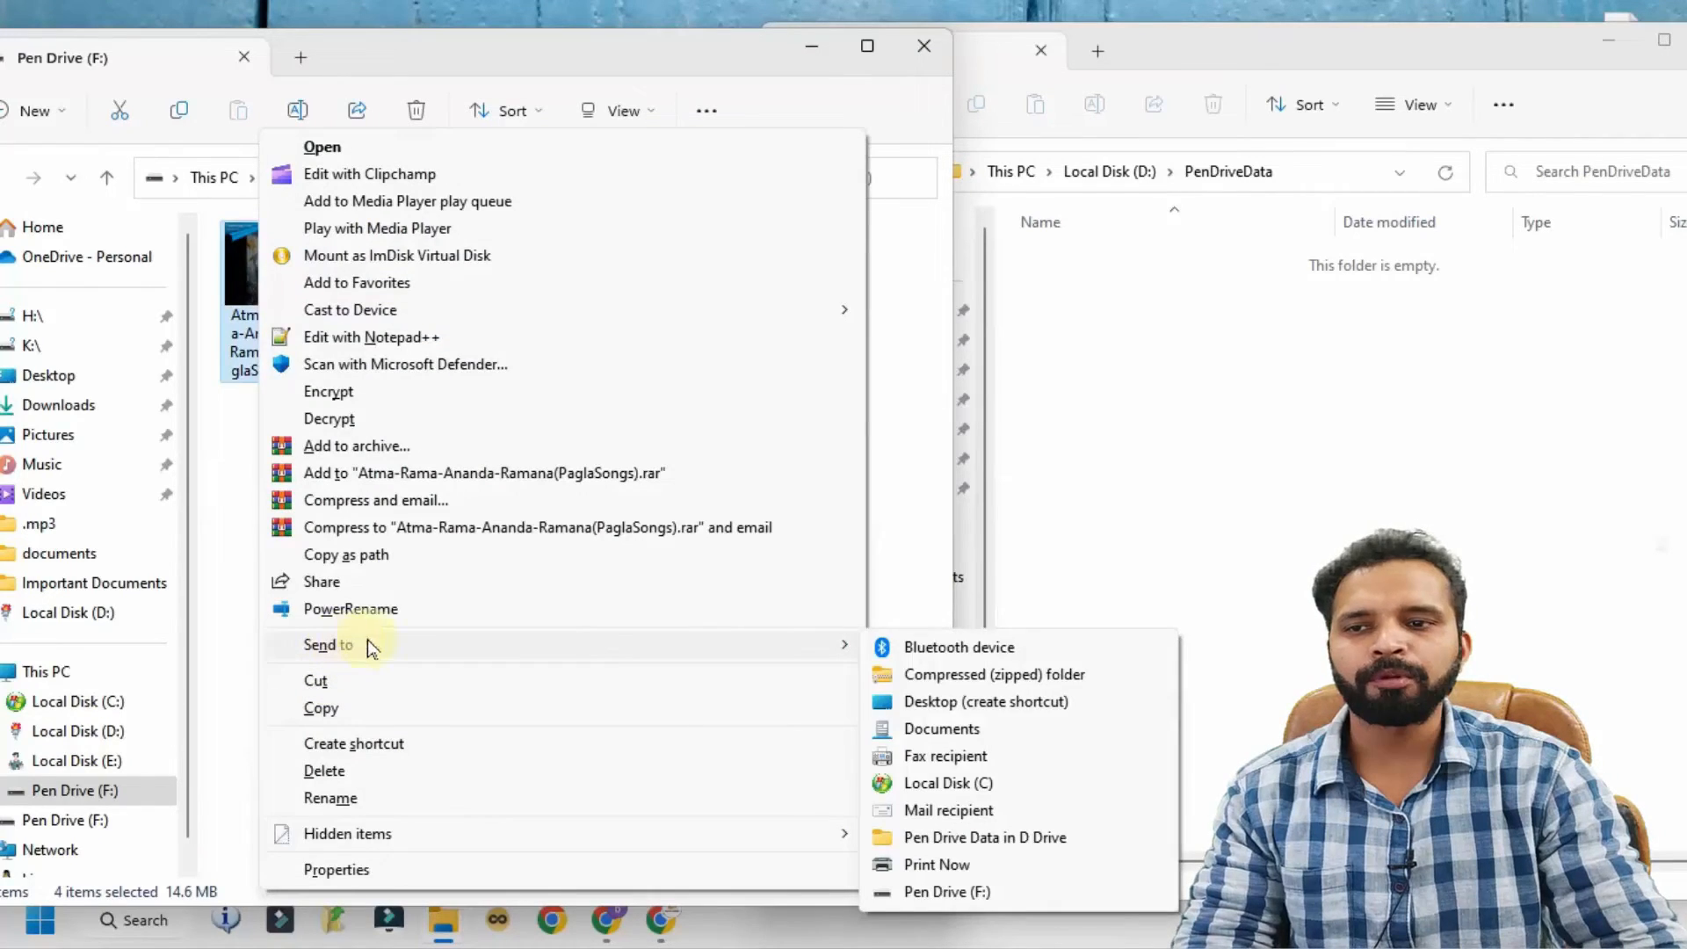
left_click(984, 838)
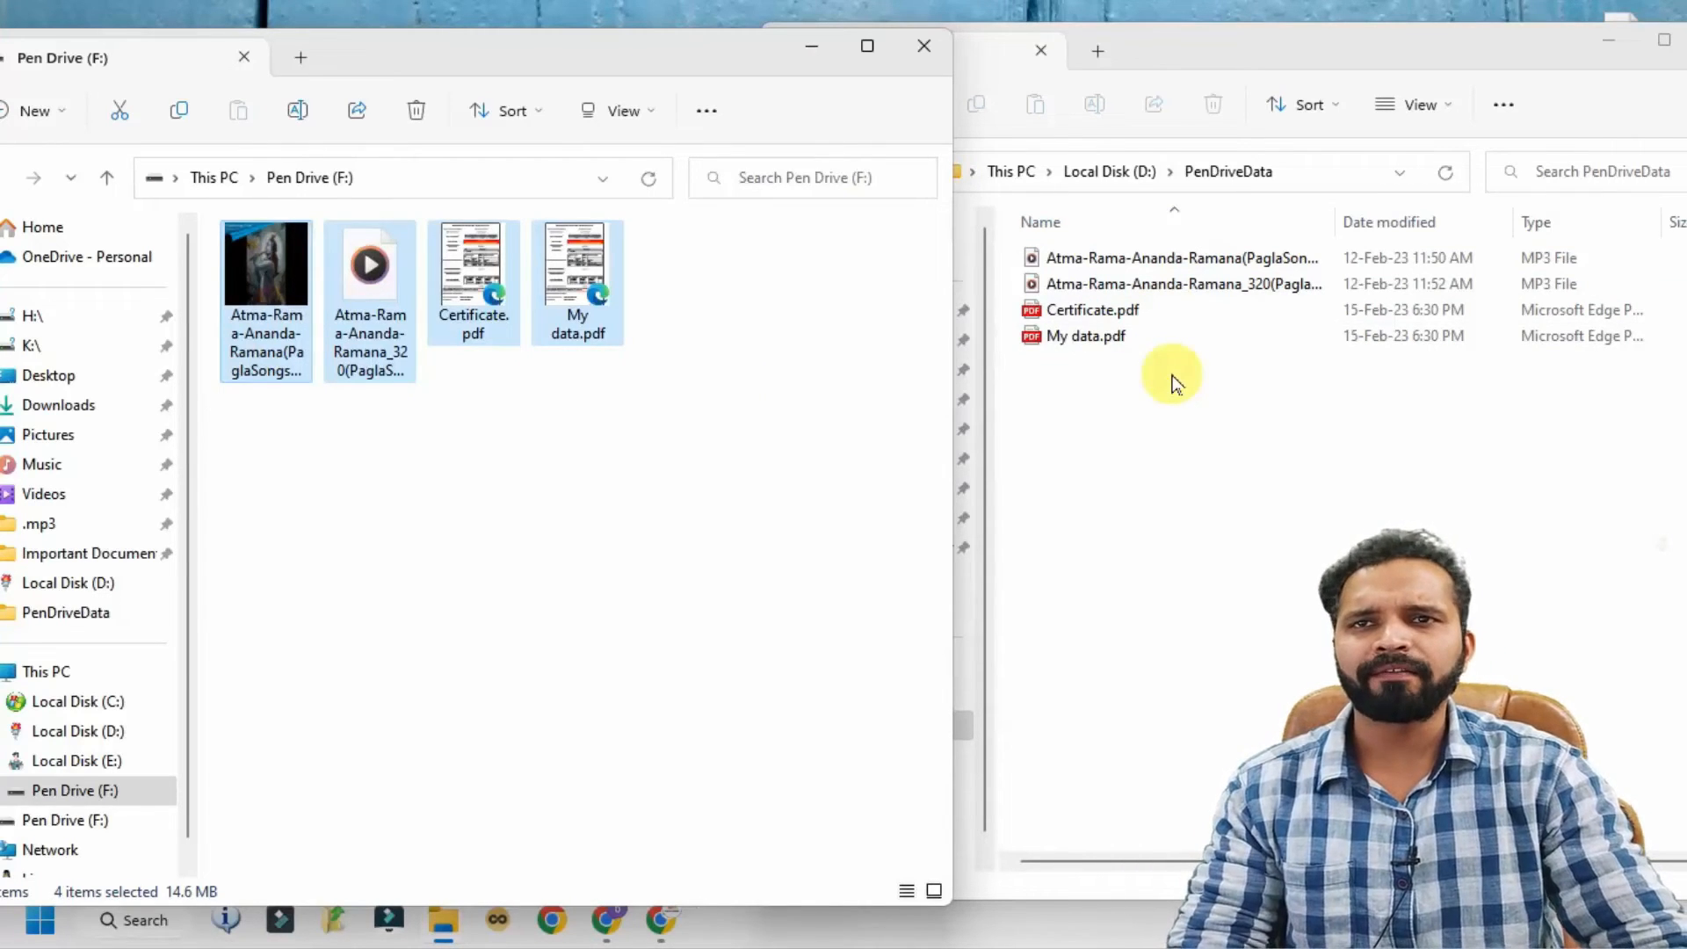
Close the Pen Drive (F:) and PenDriveData windows to return to the desktop
left_click(925, 48)
left_click_drag(1440, 62, 829, 61)
left_click(1123, 55)
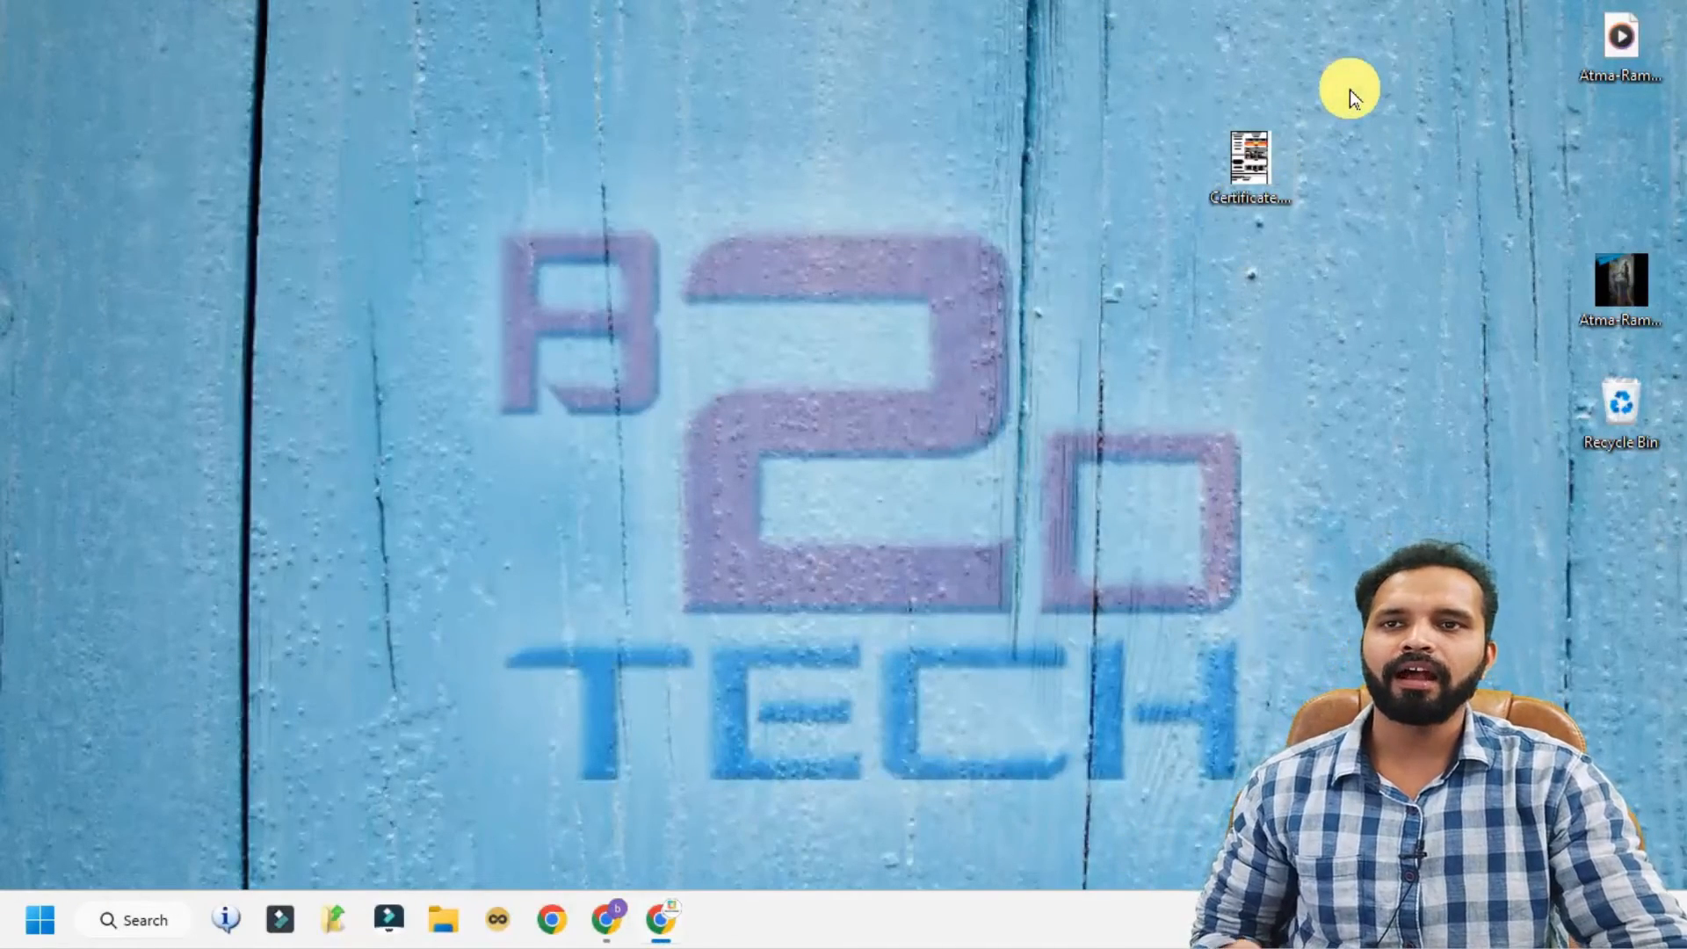
Check the Send to destinations offered for Certificate.pdf on the desktop, and dismiss the menu without sending the file
left_click_drag(1349, 90, 1212, 245)
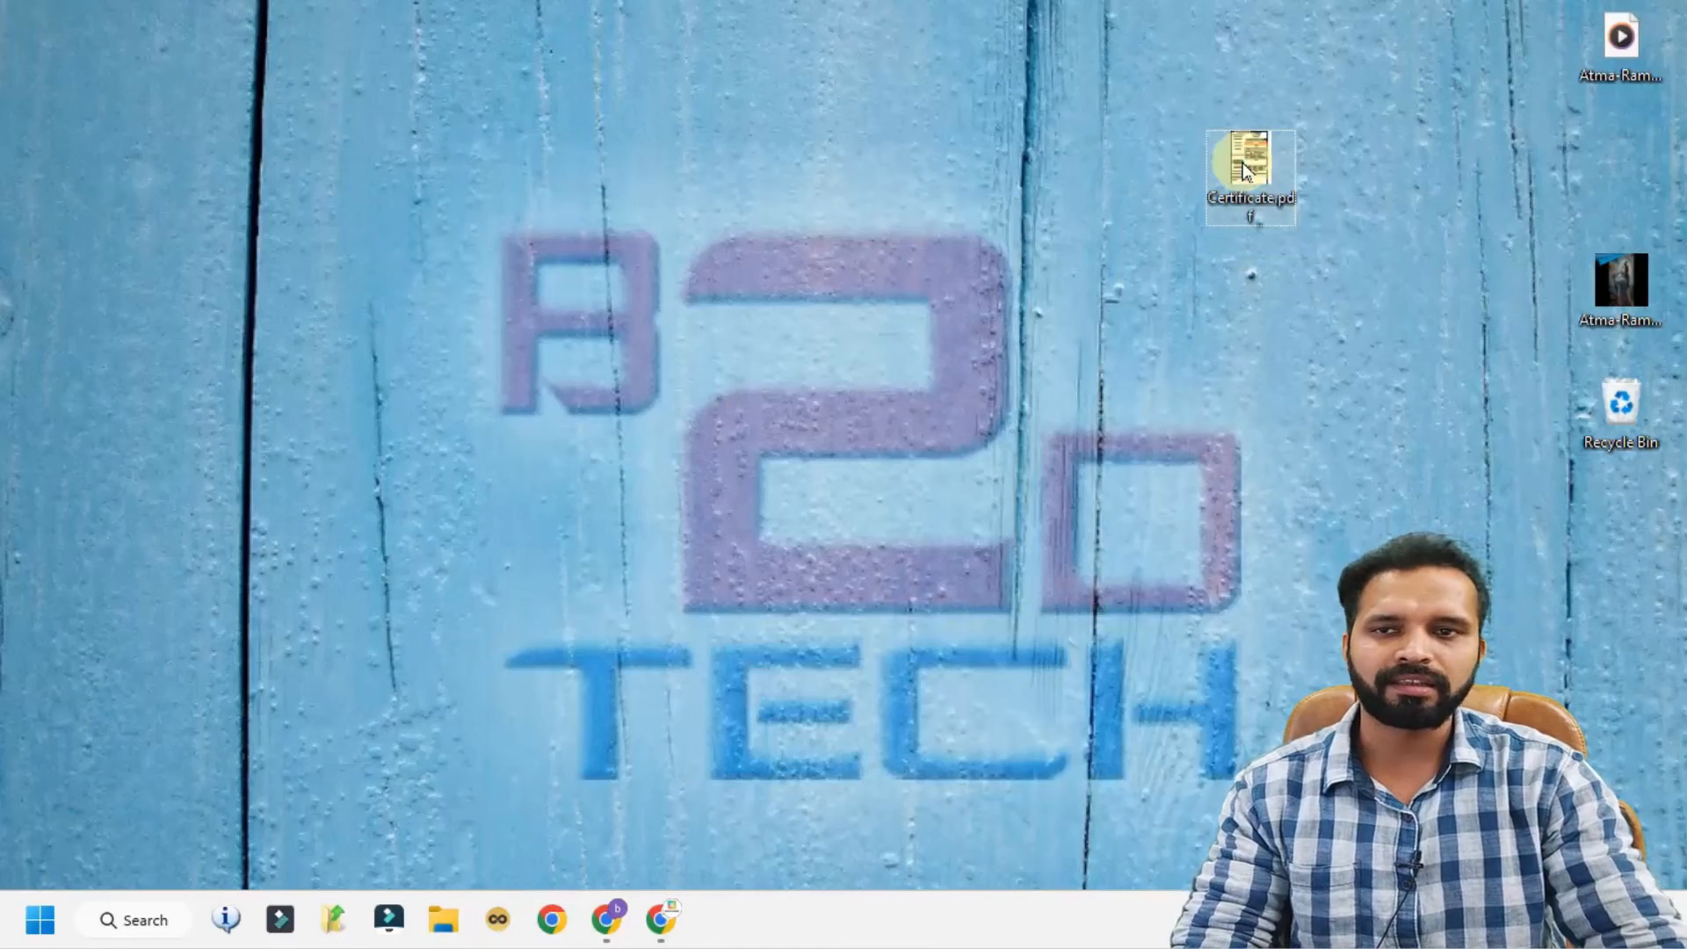
right_click(1247, 161)
left_click(1378, 499)
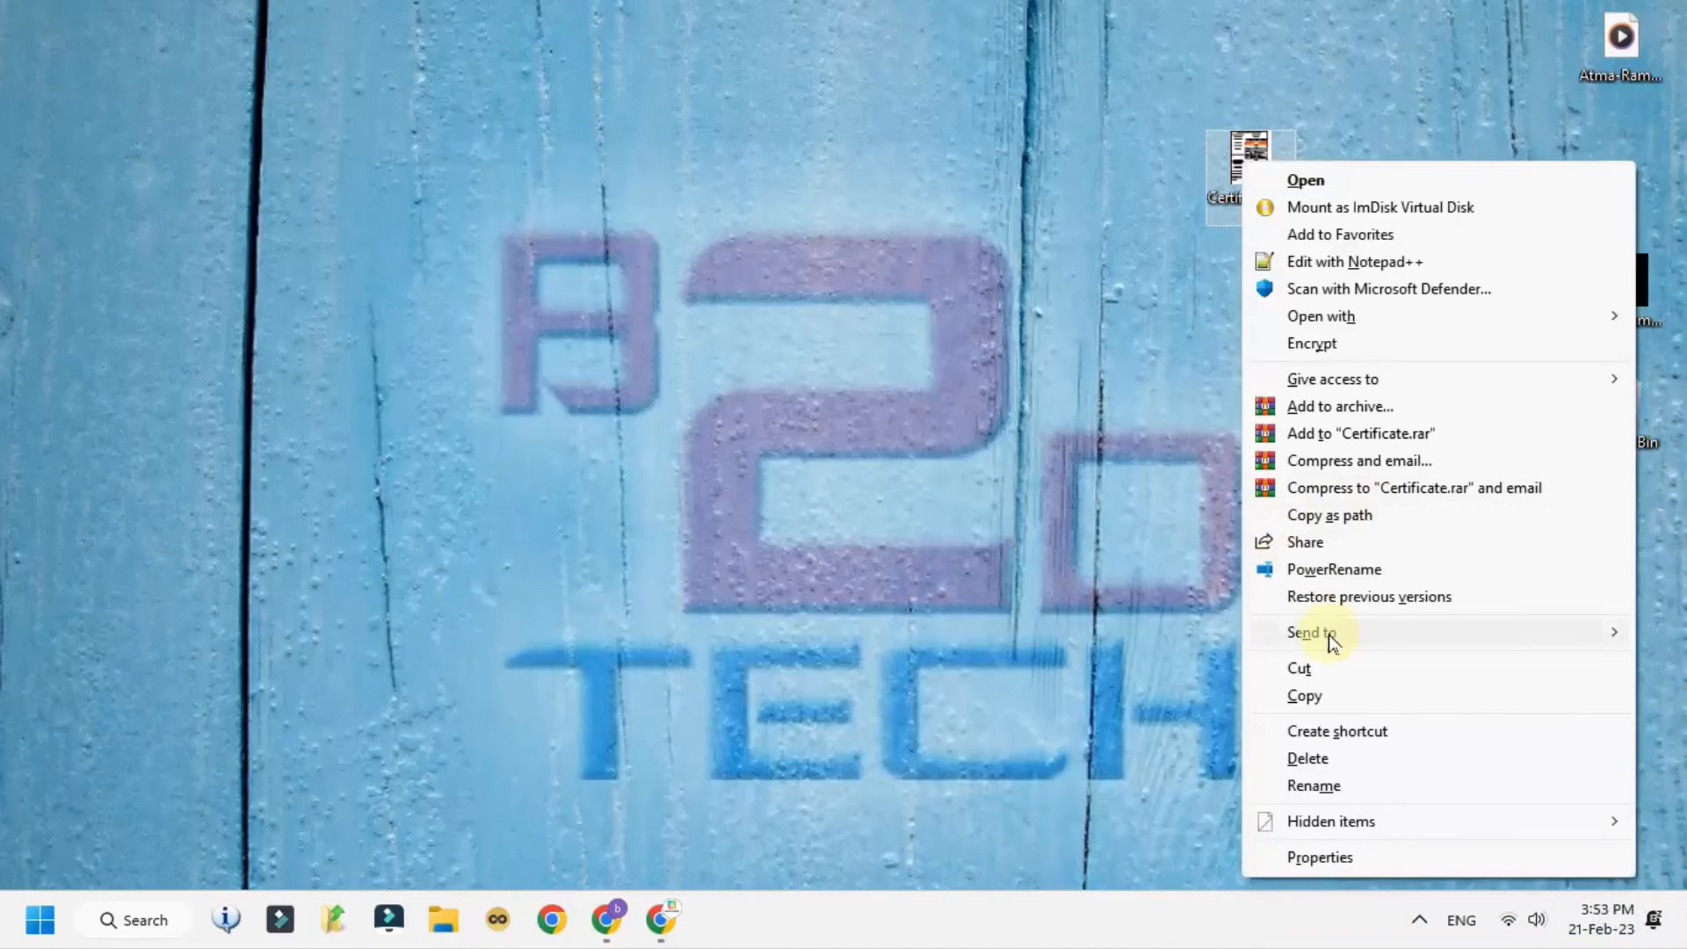
mouse_move(1230, 632)
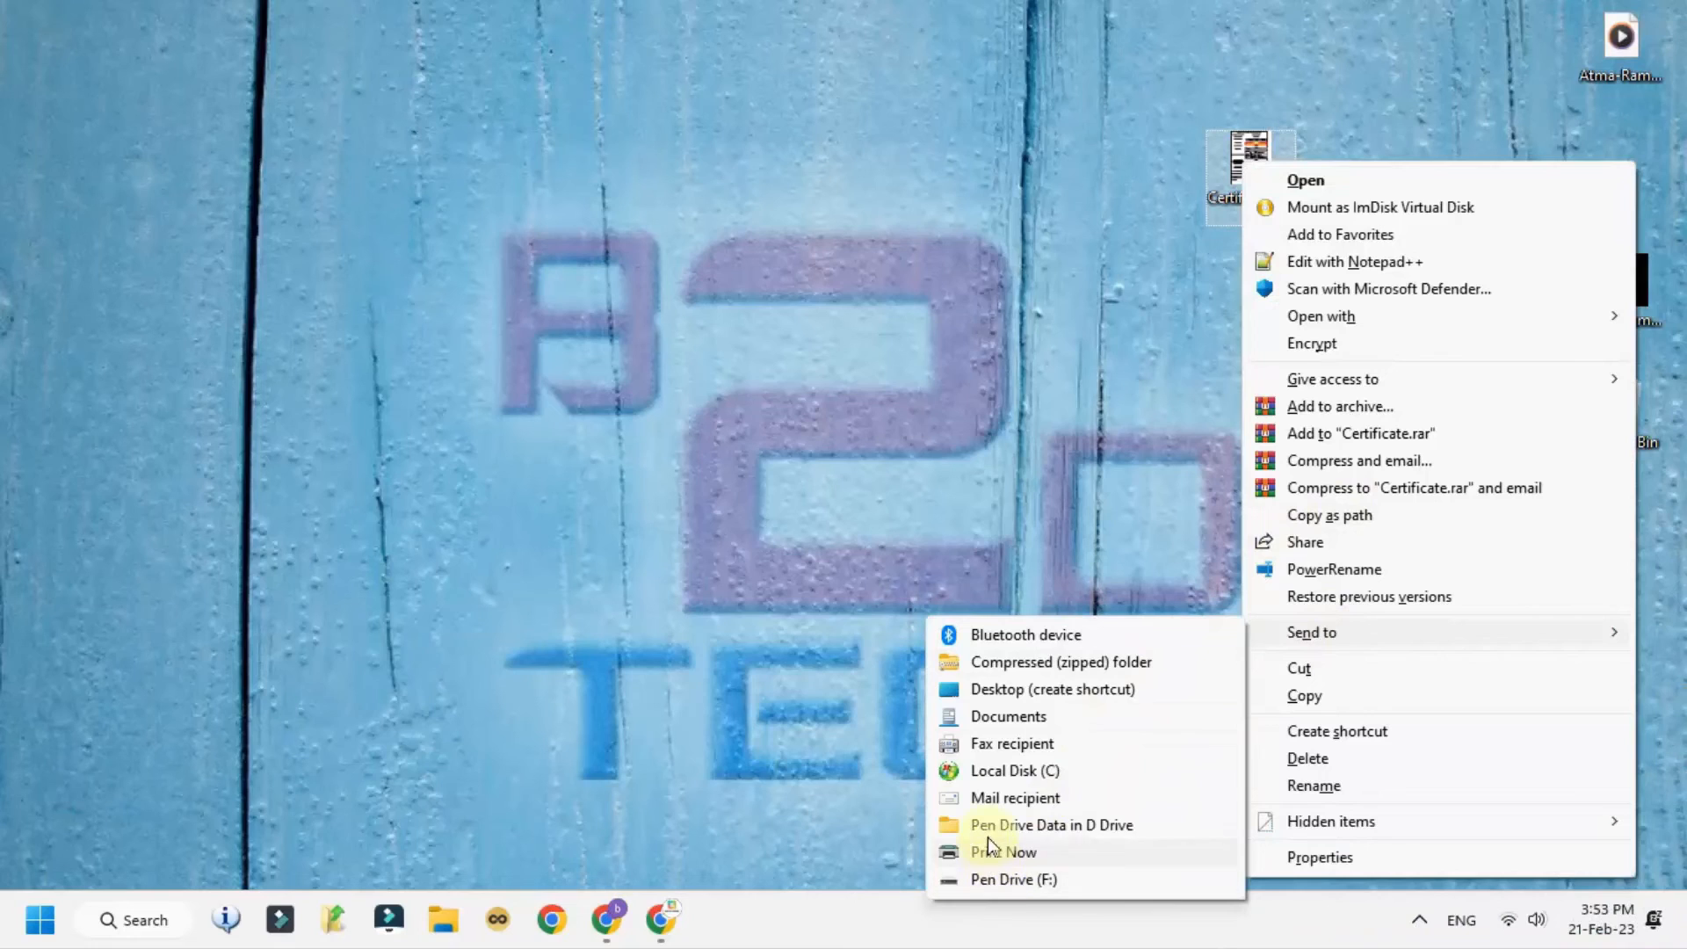
left_click(1019, 215)
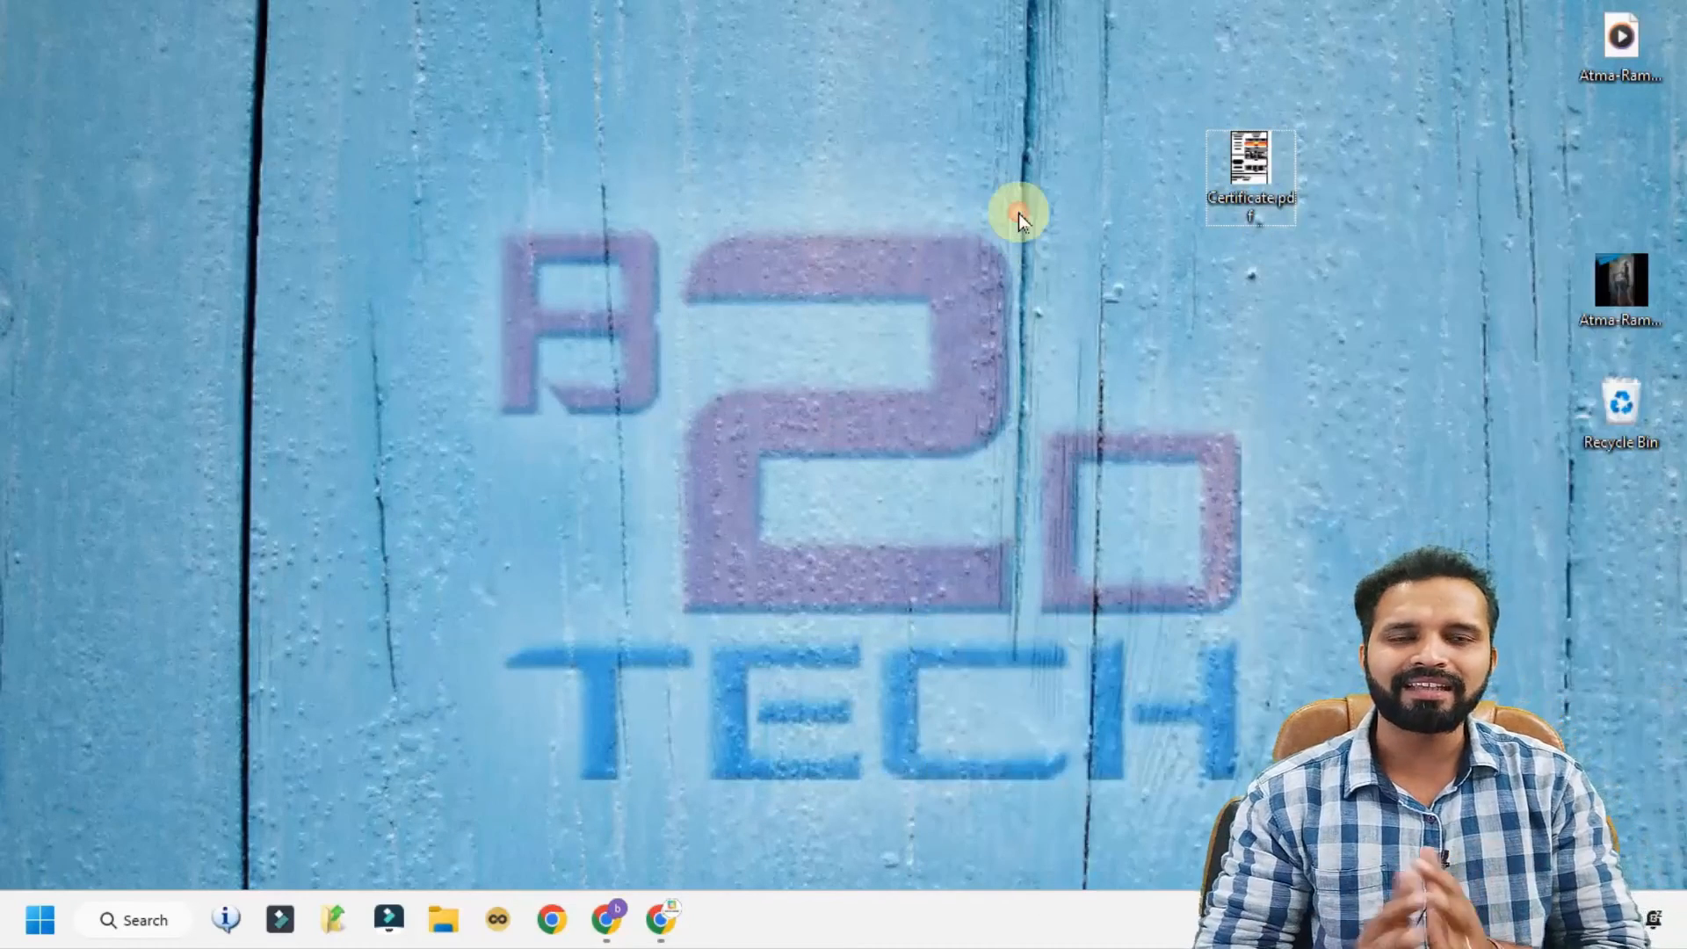